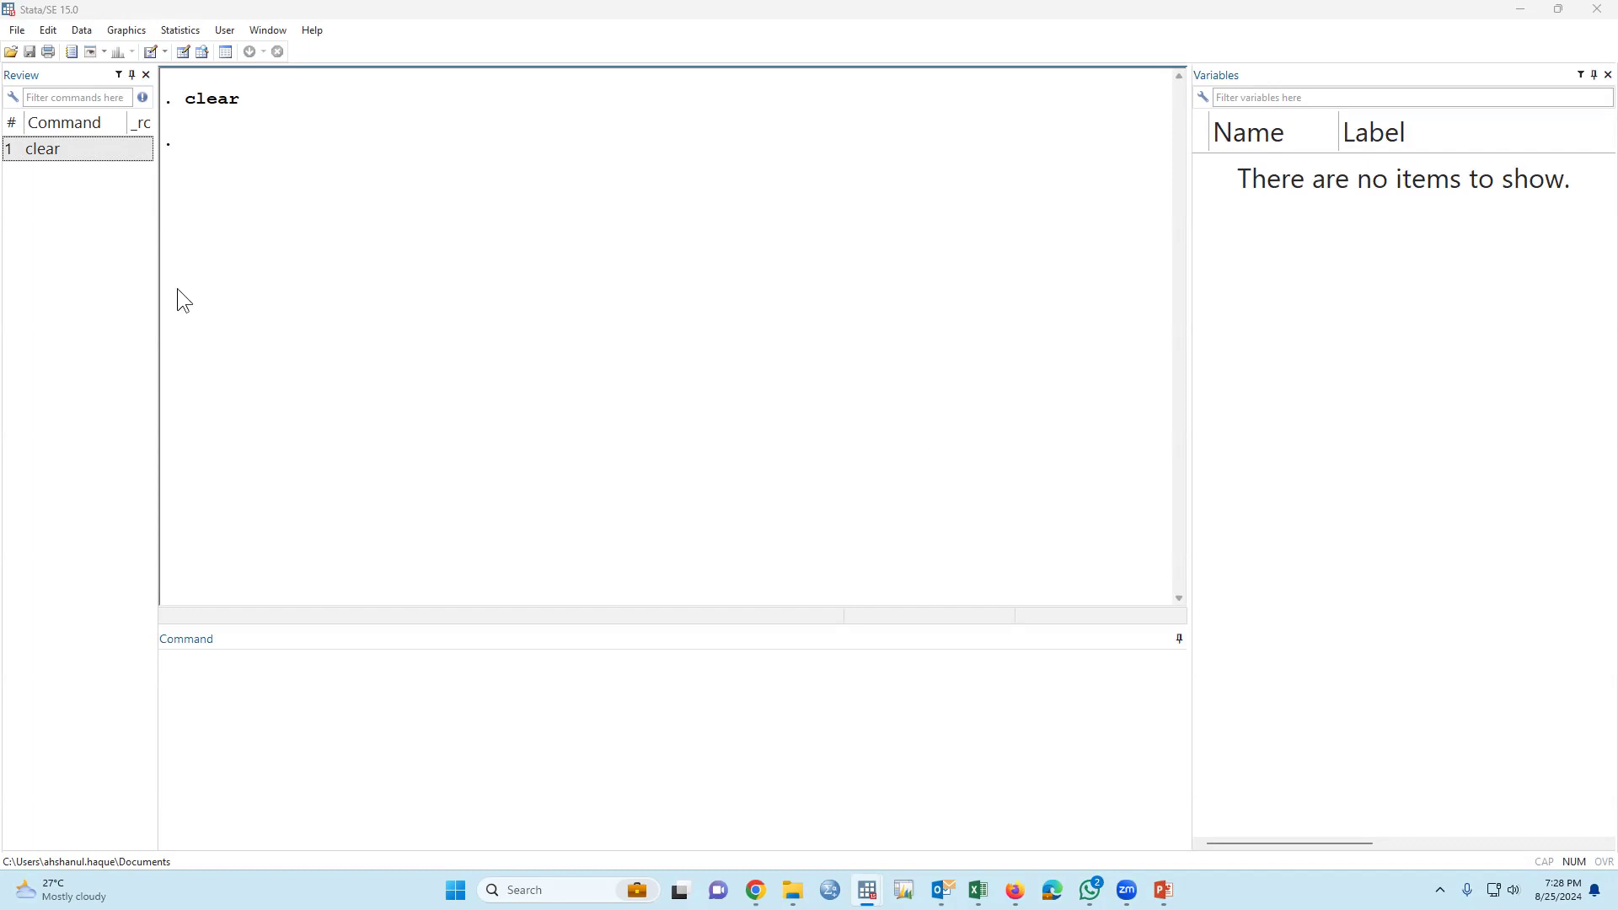
Open the MyData.dta dataset from the abc folder on drive D.
left_click(11, 52)
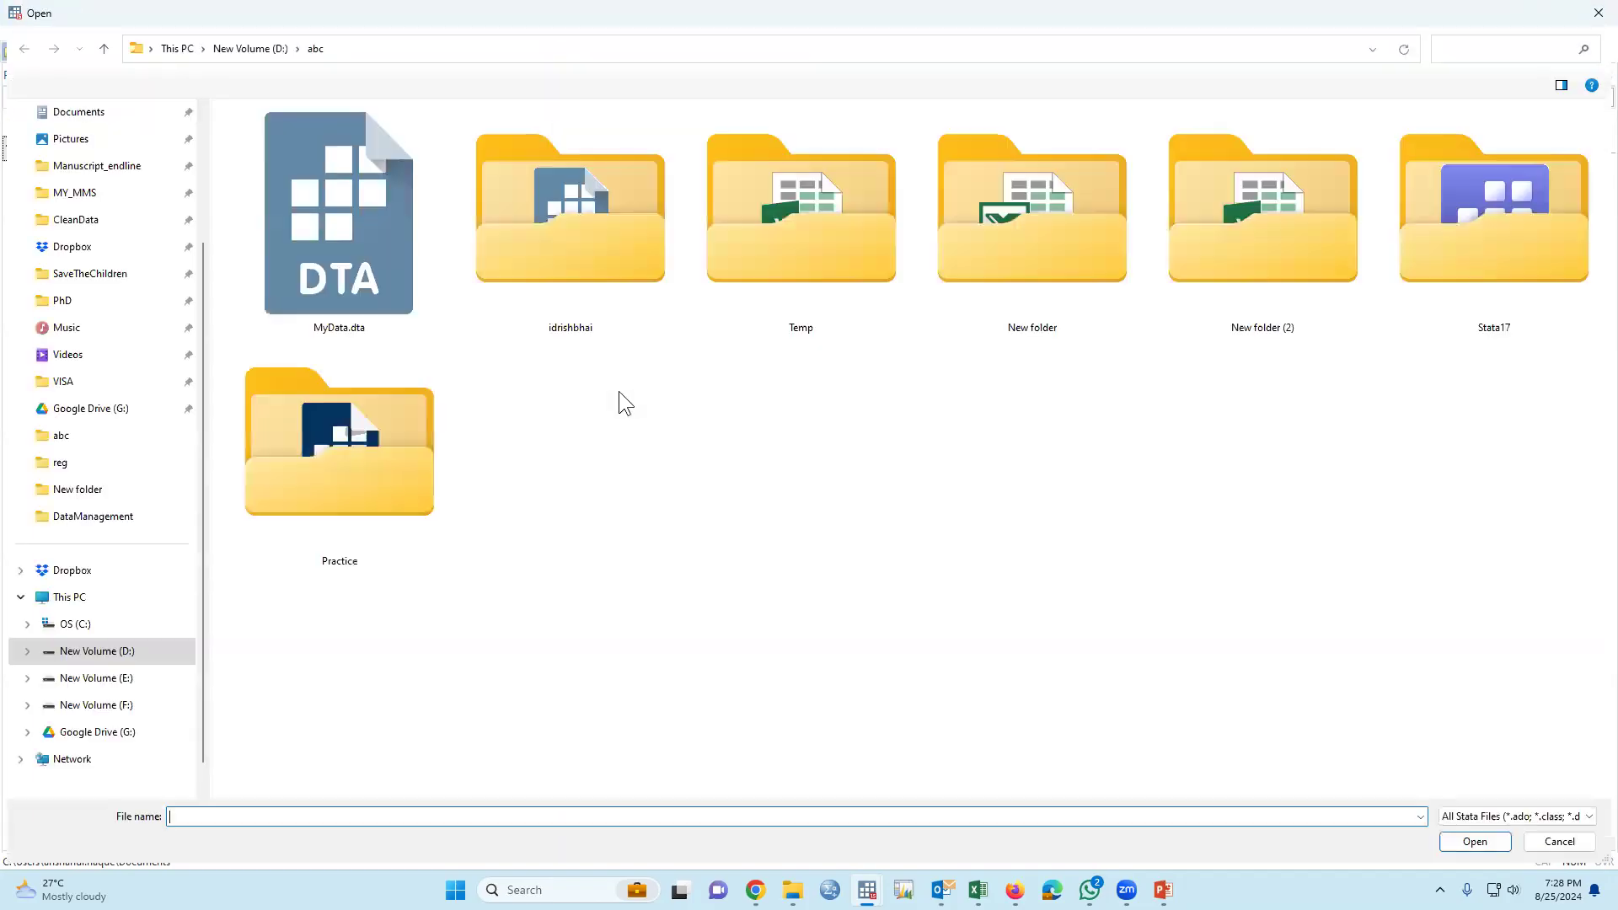
double_click(349, 236)
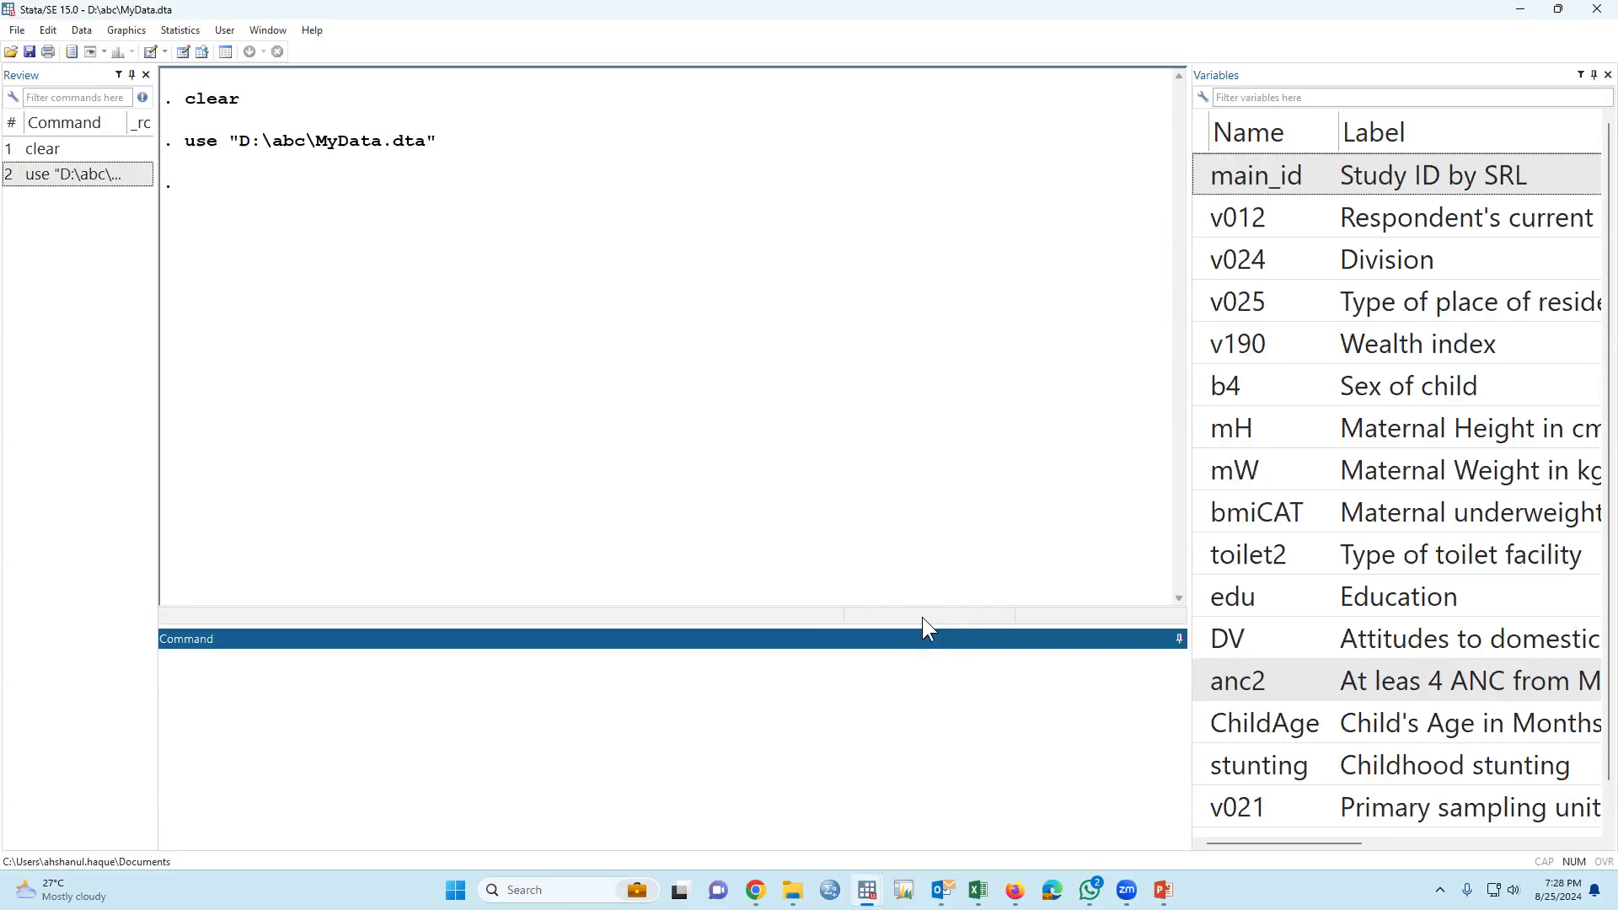
Reorder the dataset so that main_id, anc2, v021, v024 and swt come first.
type("order")
left_click(1200, 175)
left_click(1238, 681)
scroll(1356, 640, "down", 1)
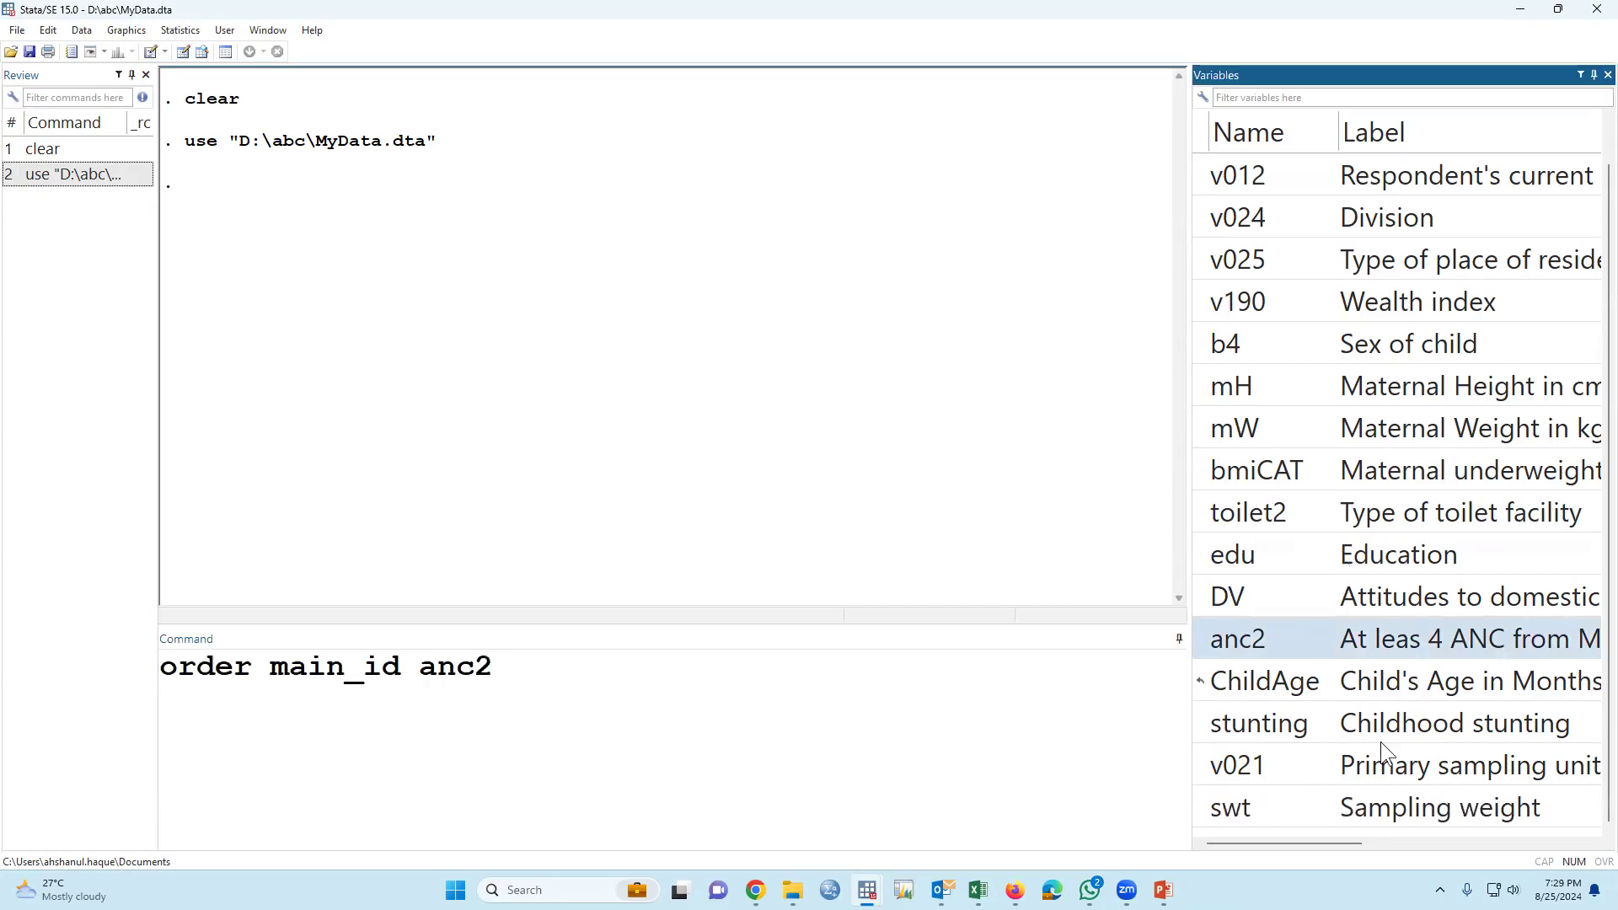
left_click(1206, 765)
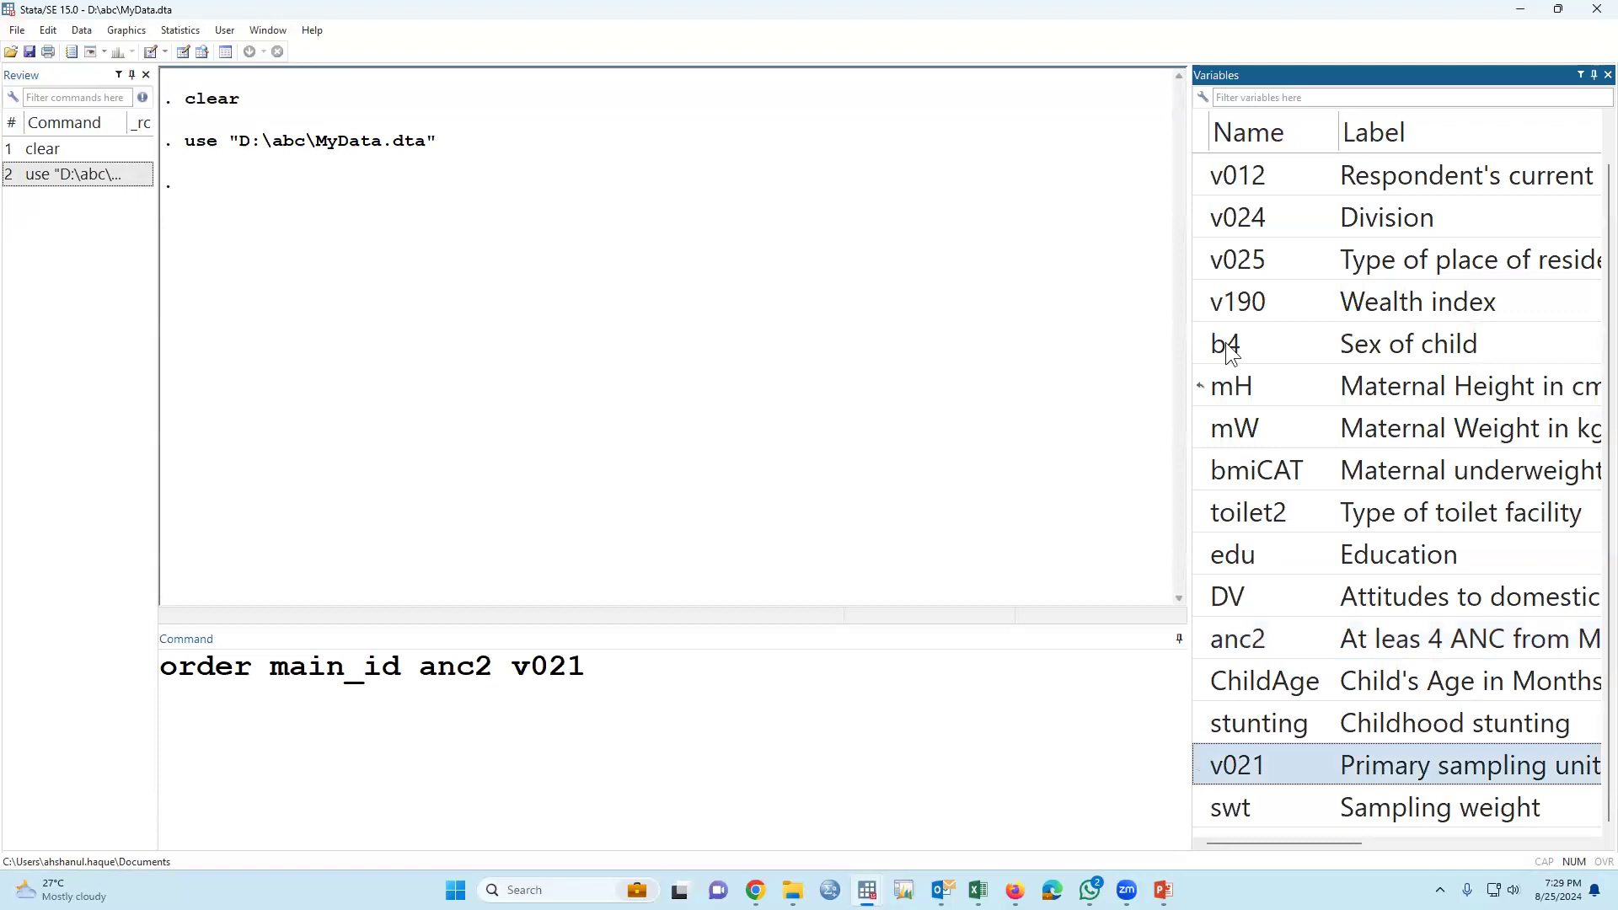
left_click(1205, 221)
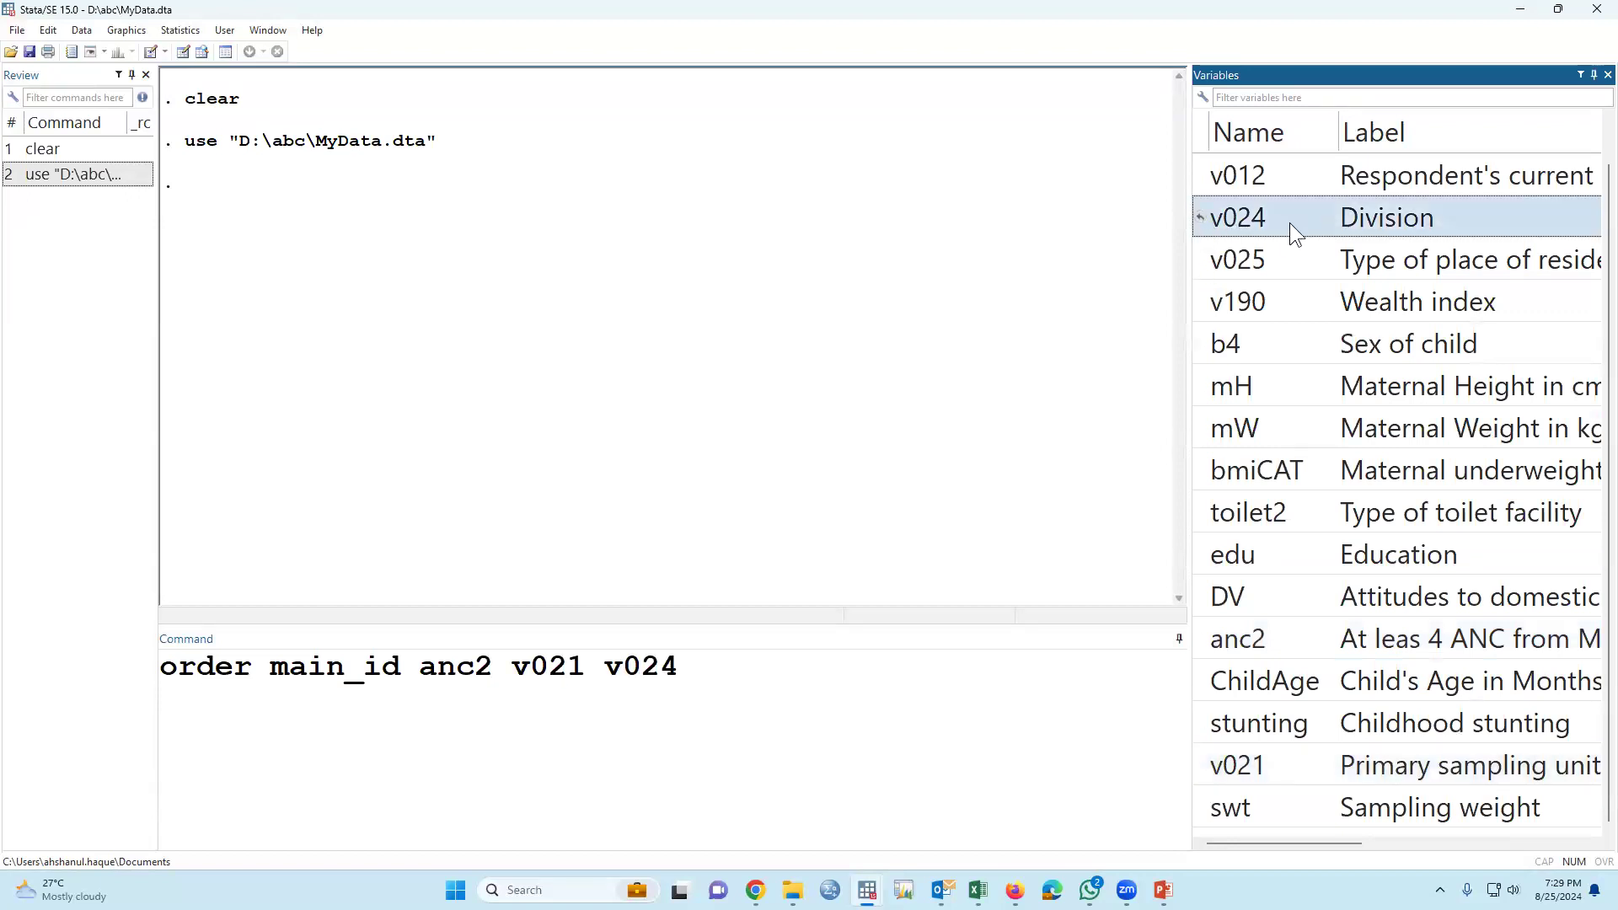
left_click(1203, 811)
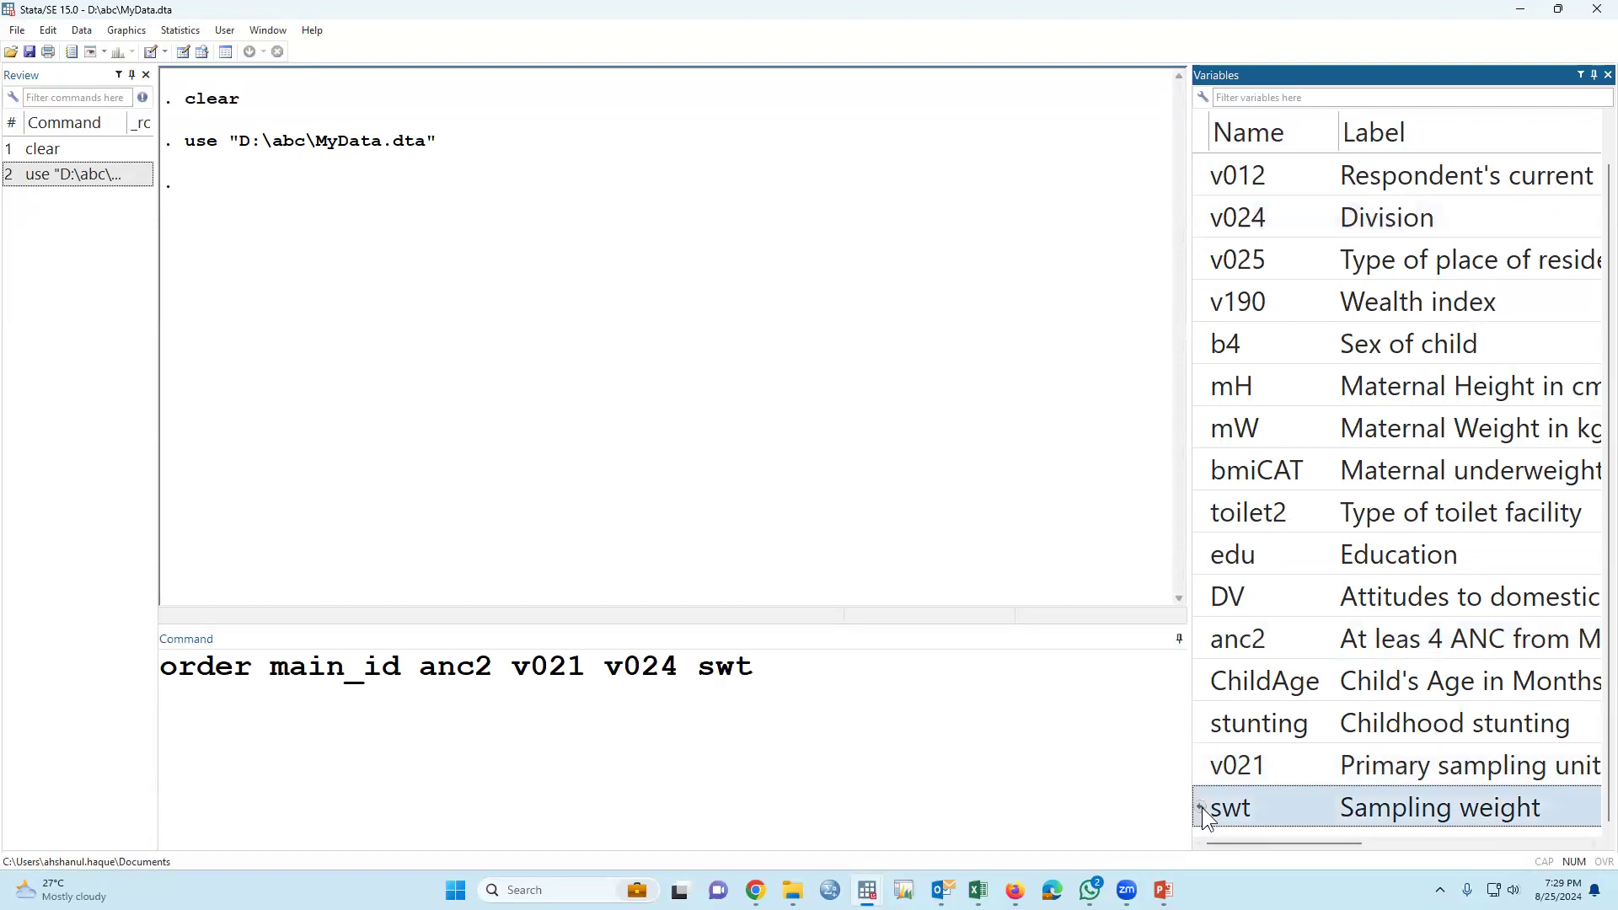
left_click(932, 768)
key("Return")
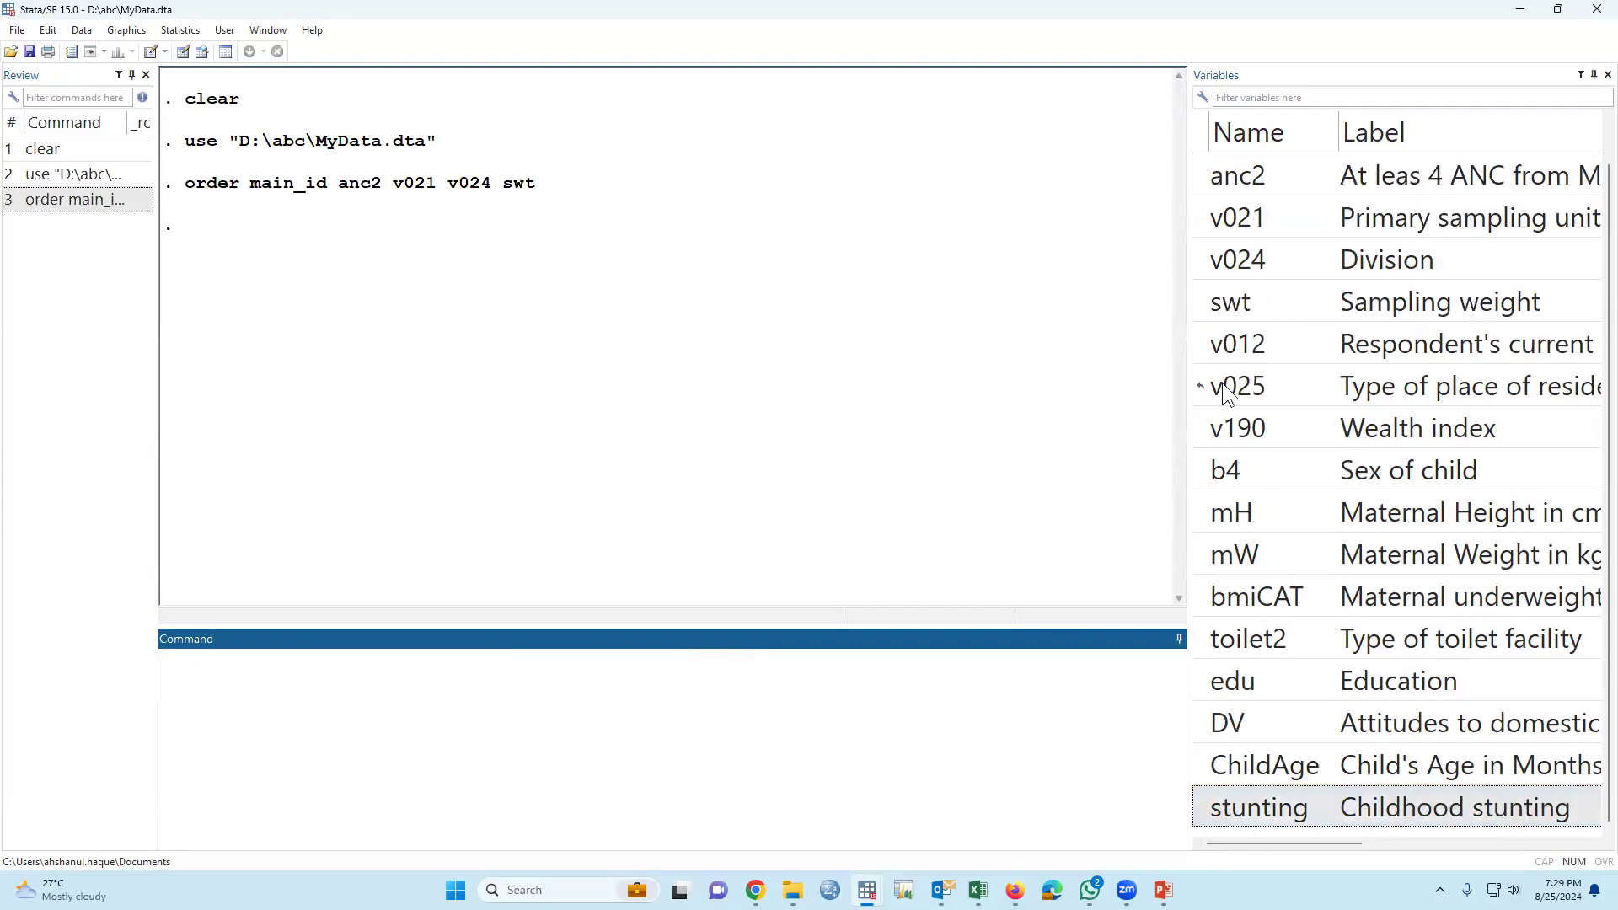
Look over the v021, v024 and swt entries in the reordered variable list.
left_click(1402, 219)
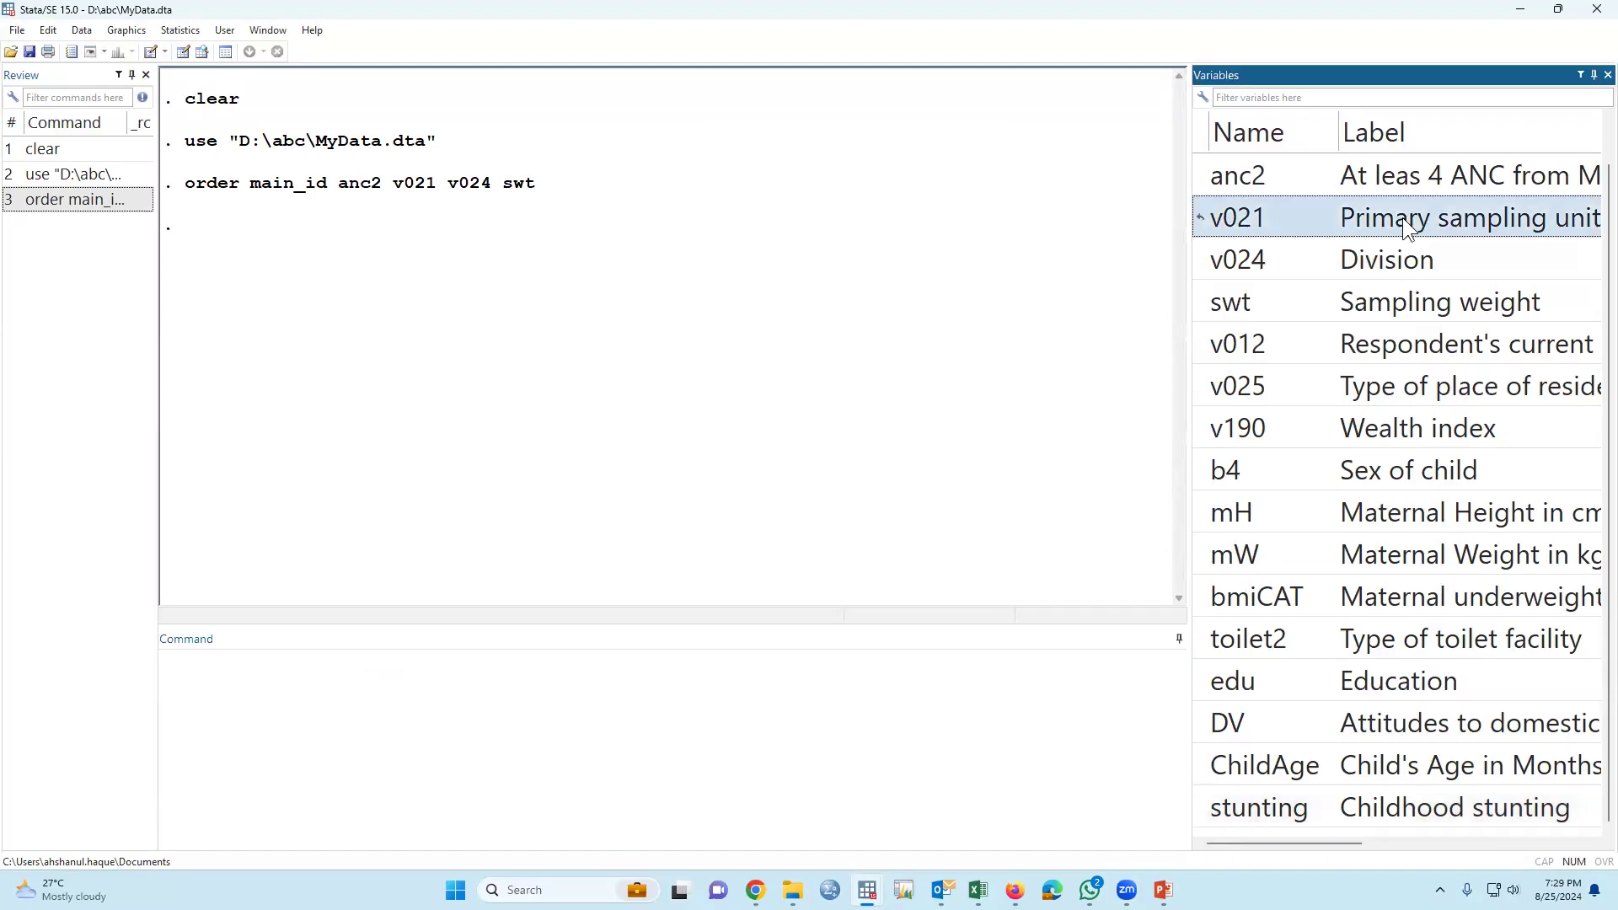
left_click(1391, 263)
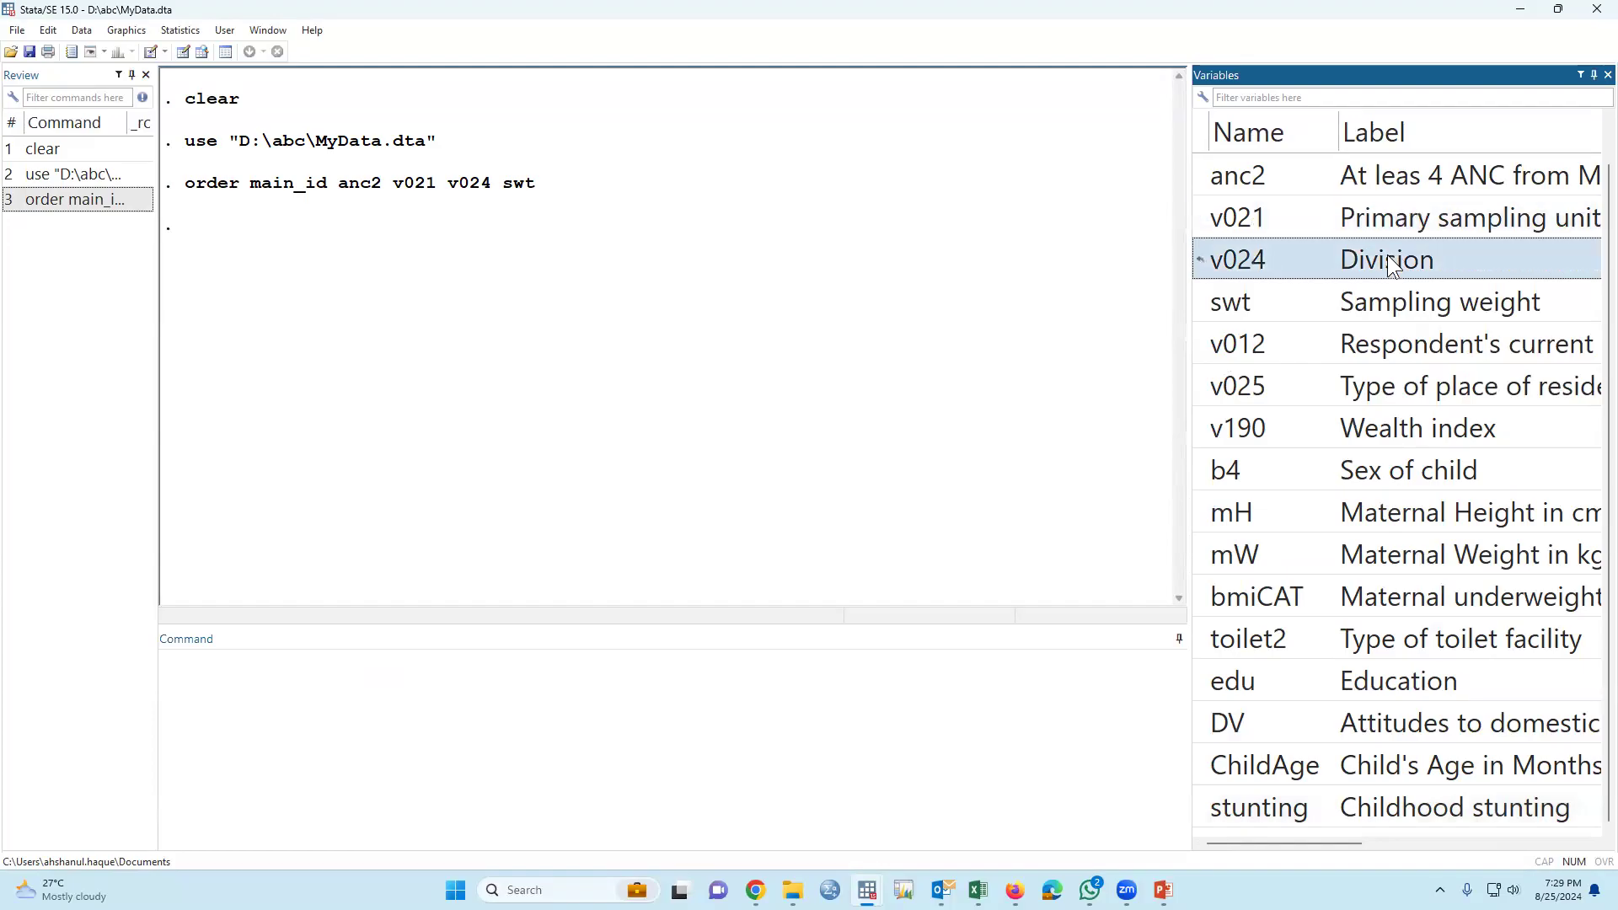
left_click(1392, 319)
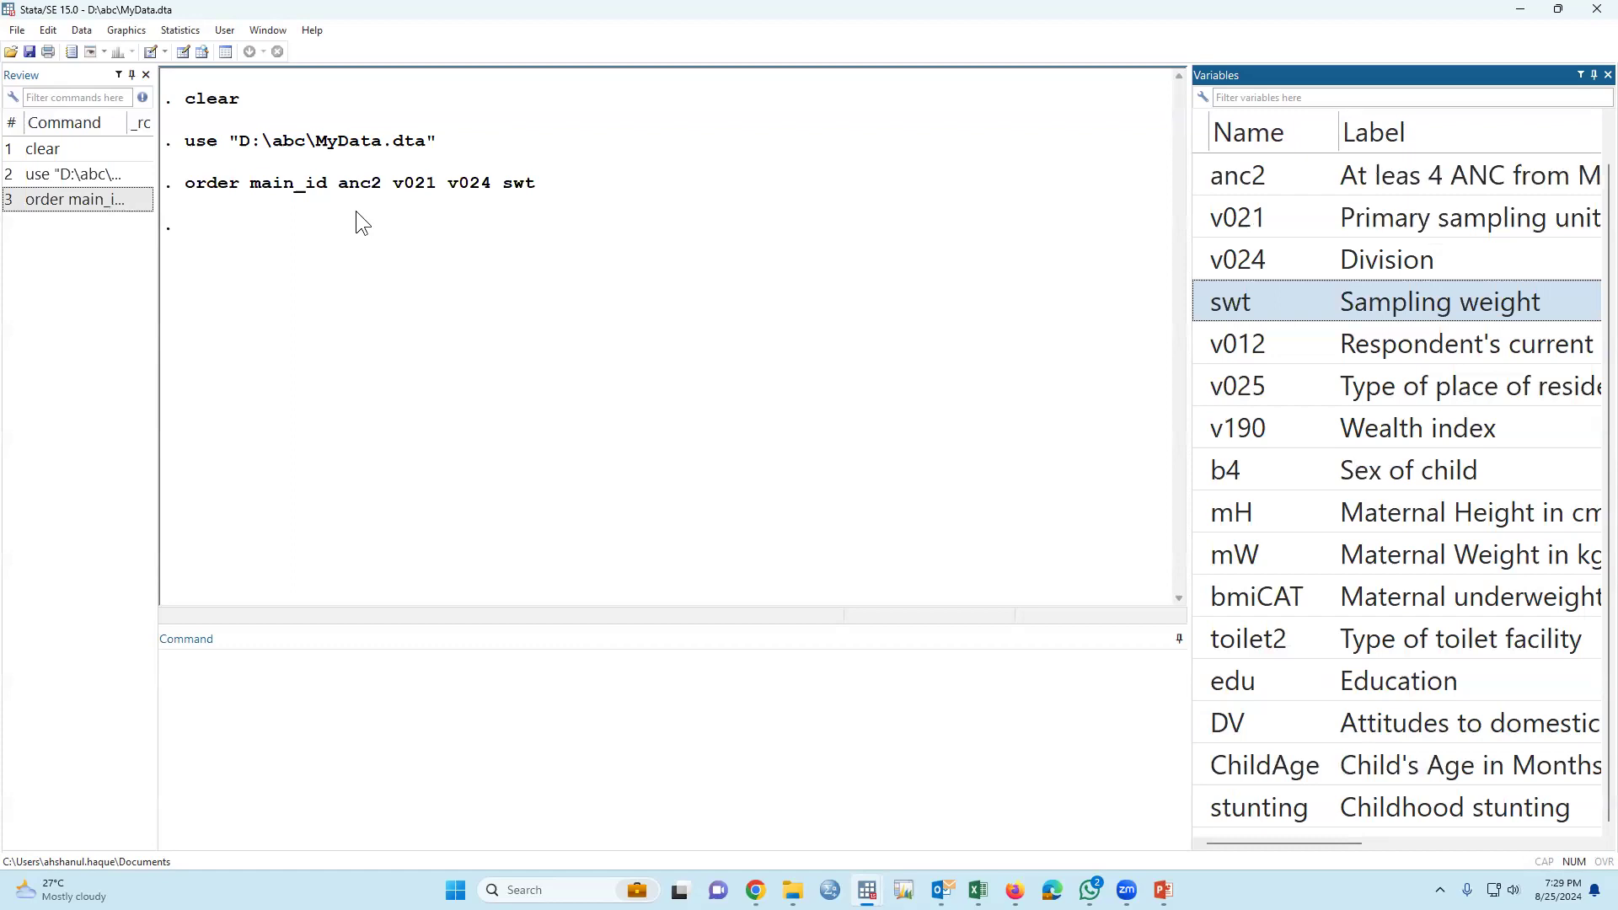
Declare the survey design with v021 as primary sampling unit, v024 as strata and swt as stage 1 sampling weight.
left_click(187, 34)
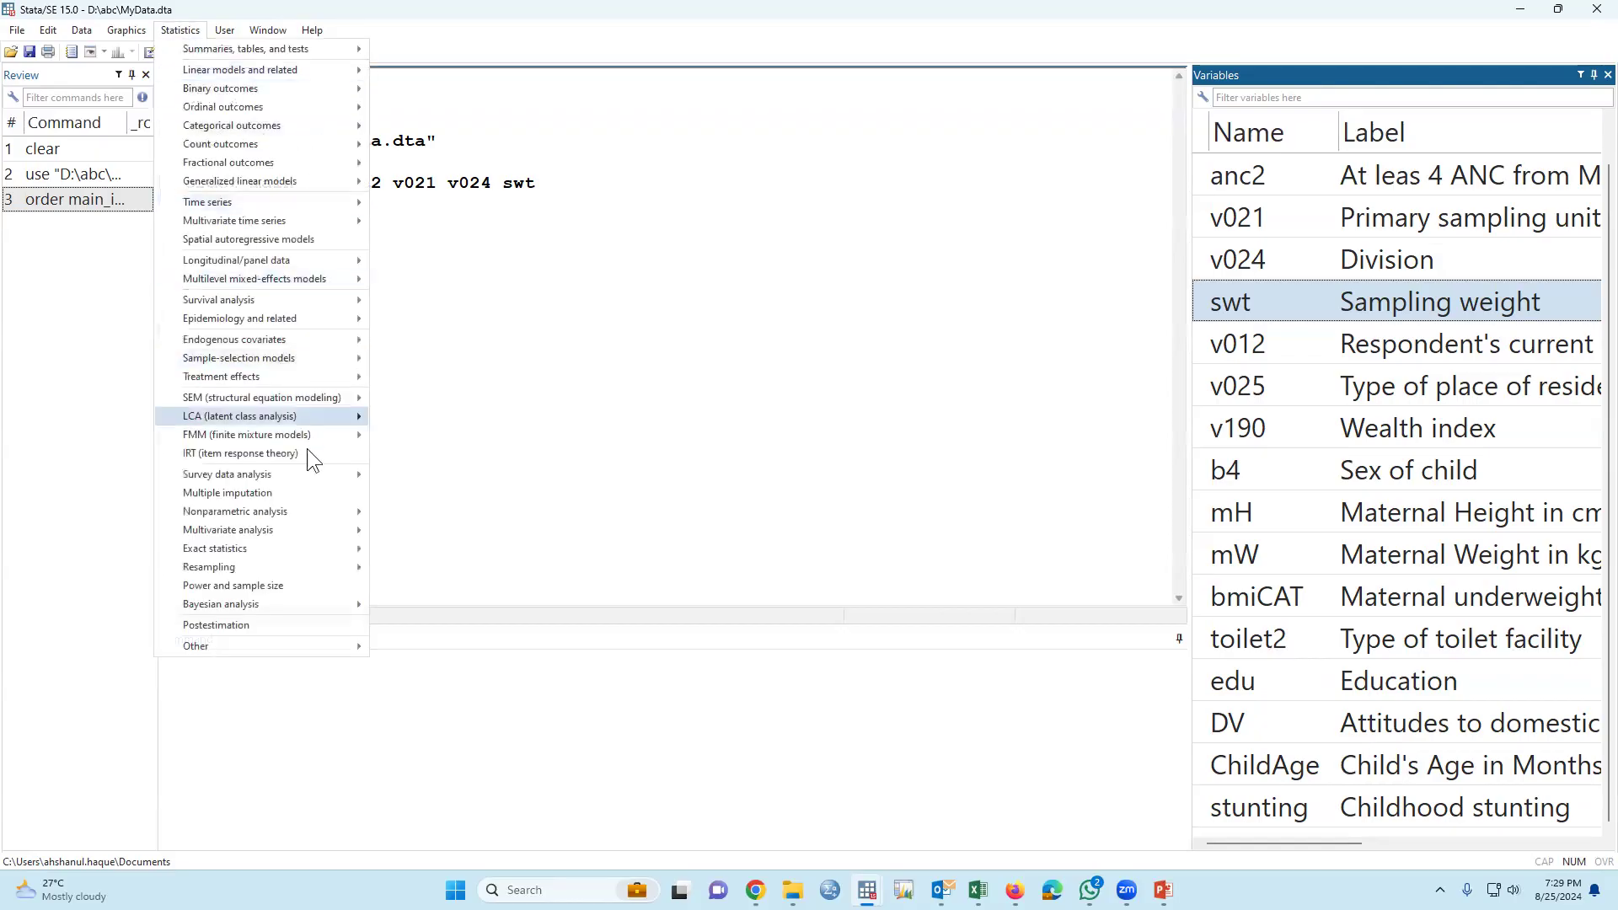
mouse_move(313, 477)
mouse_move(573, 477)
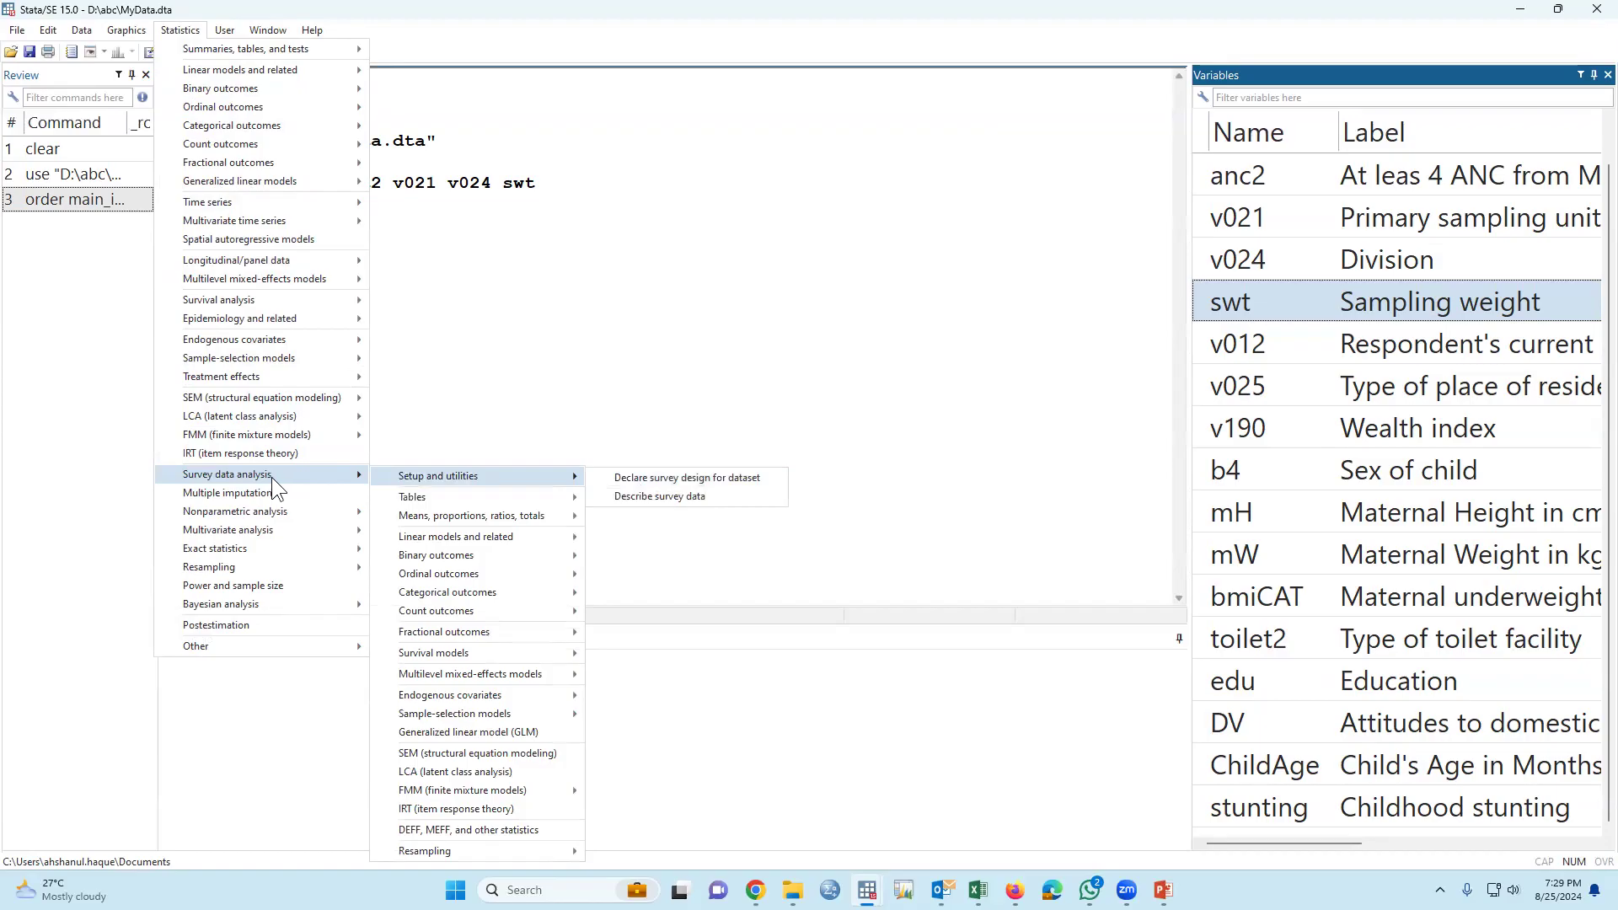
left_click(663, 480)
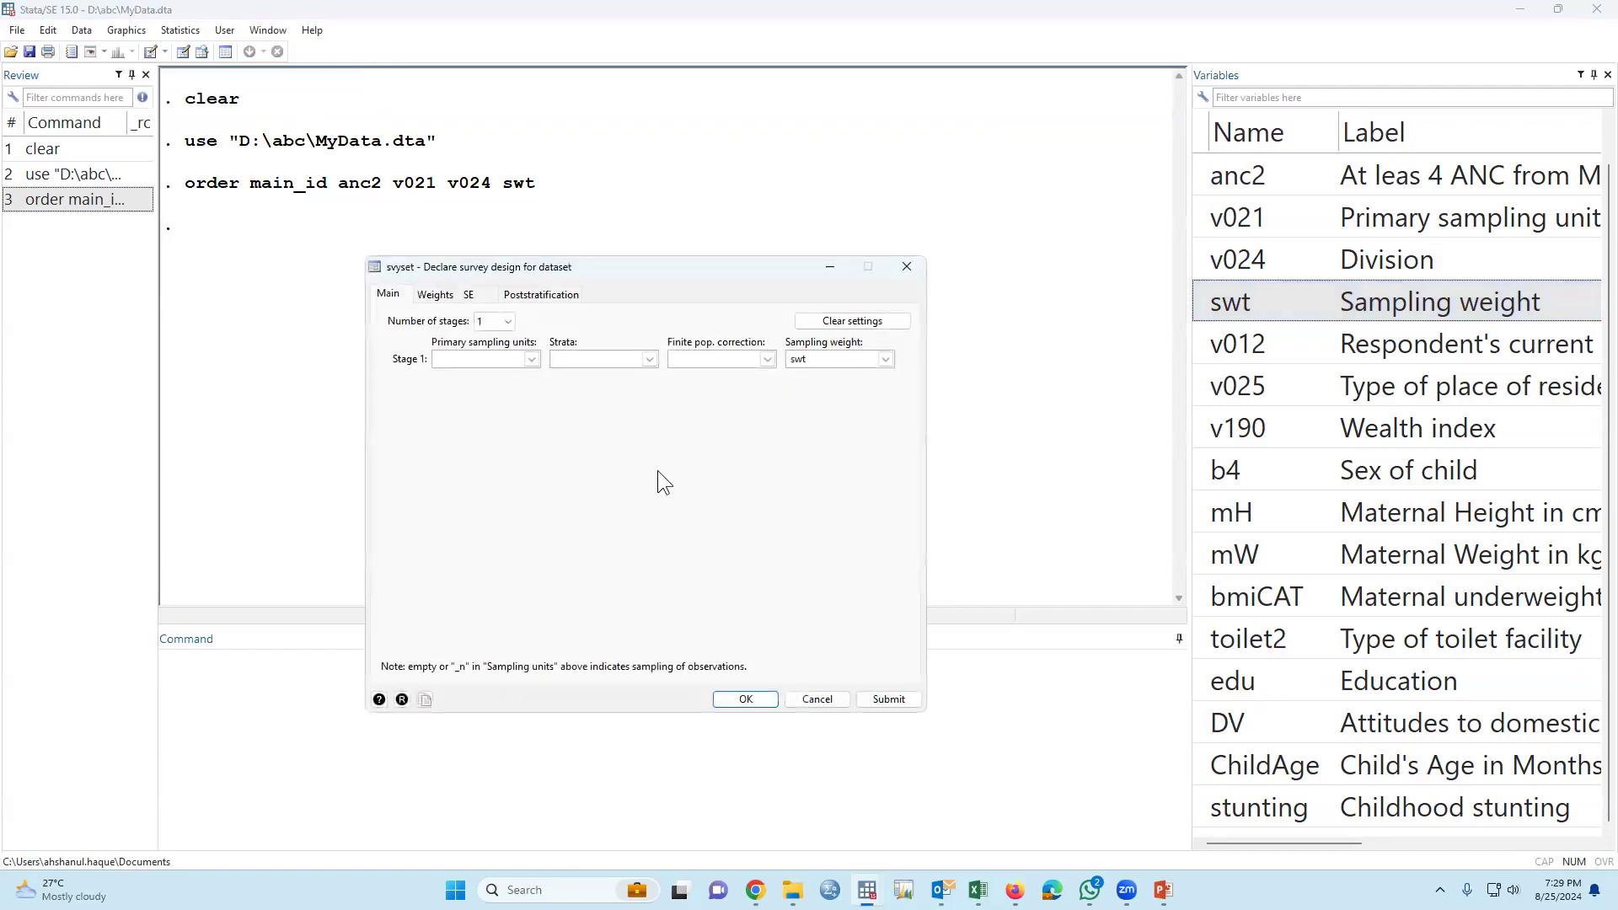
left_click(532, 359)
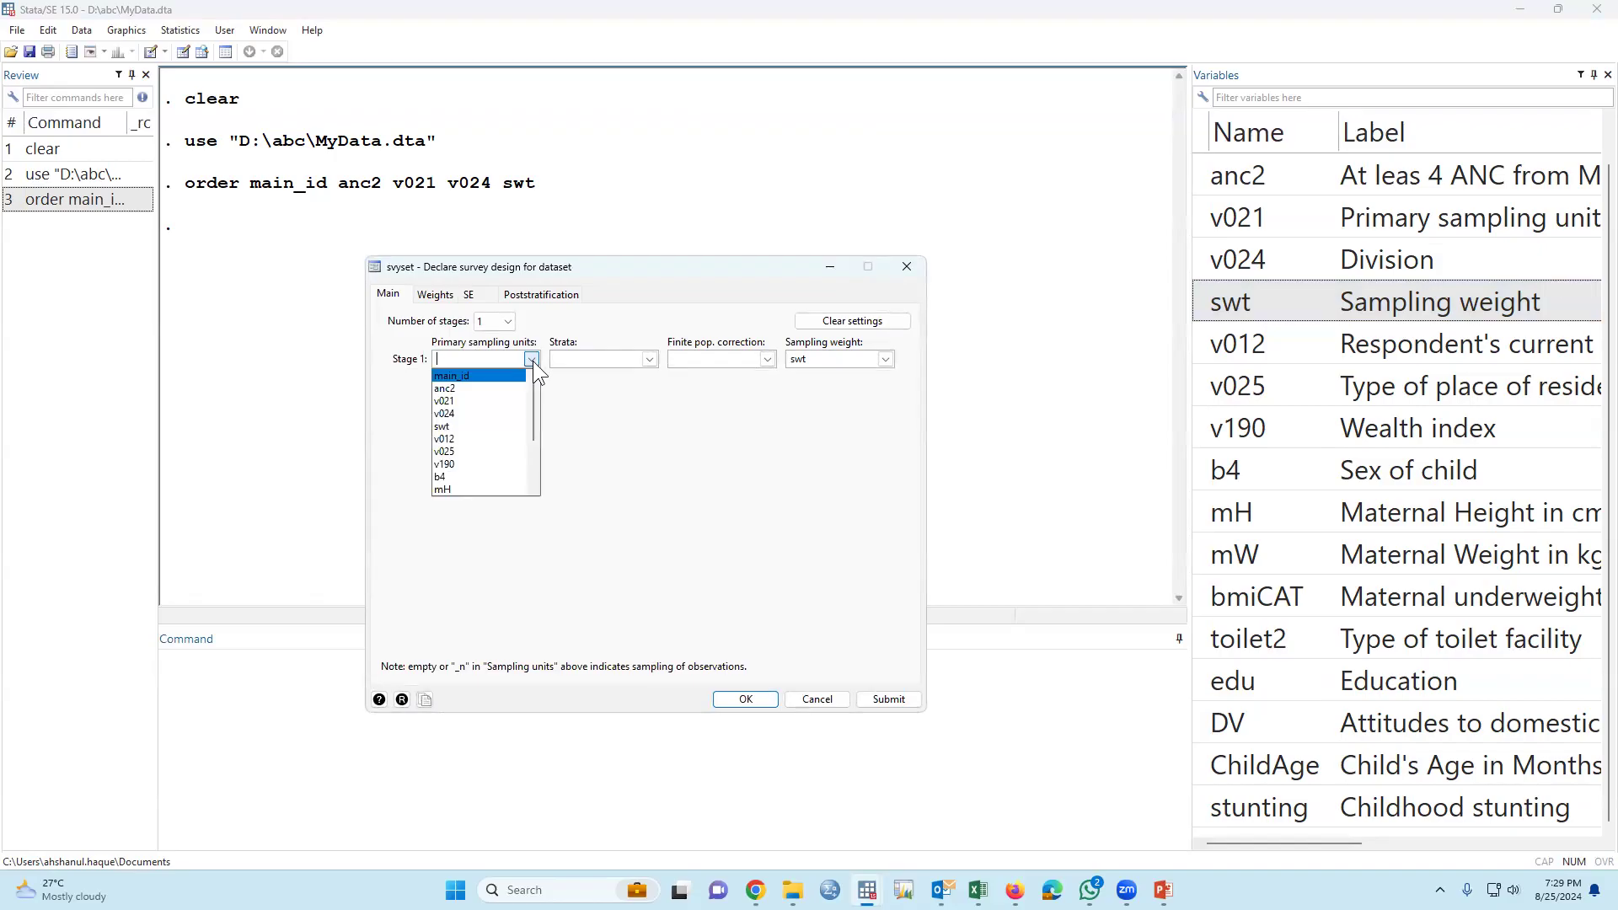
left_click(461, 402)
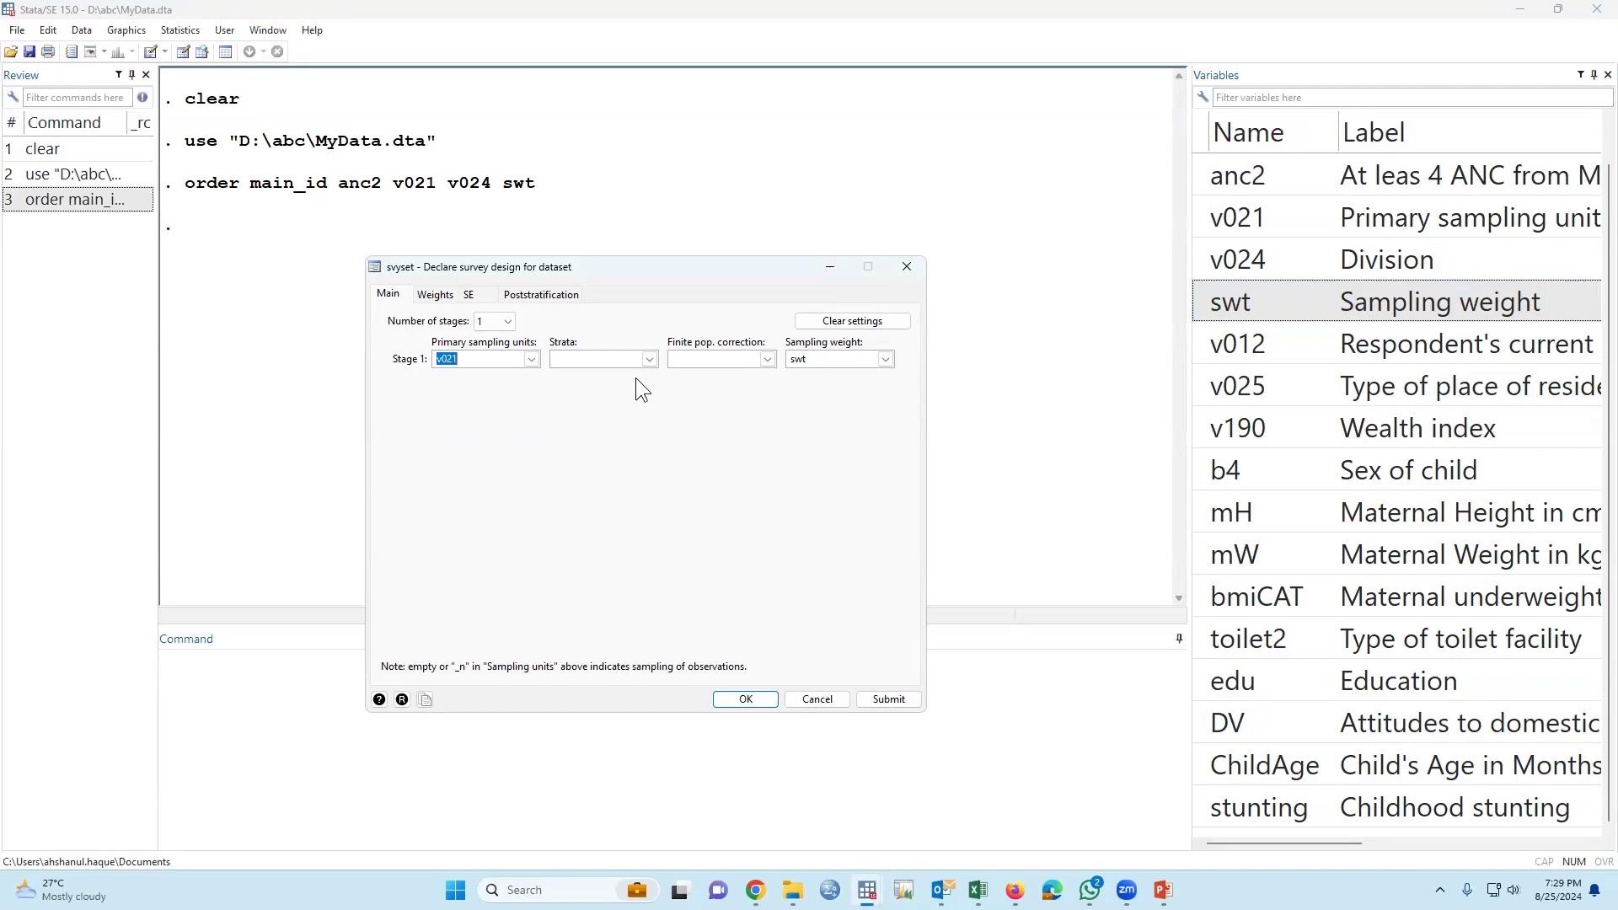
left_click(648, 359)
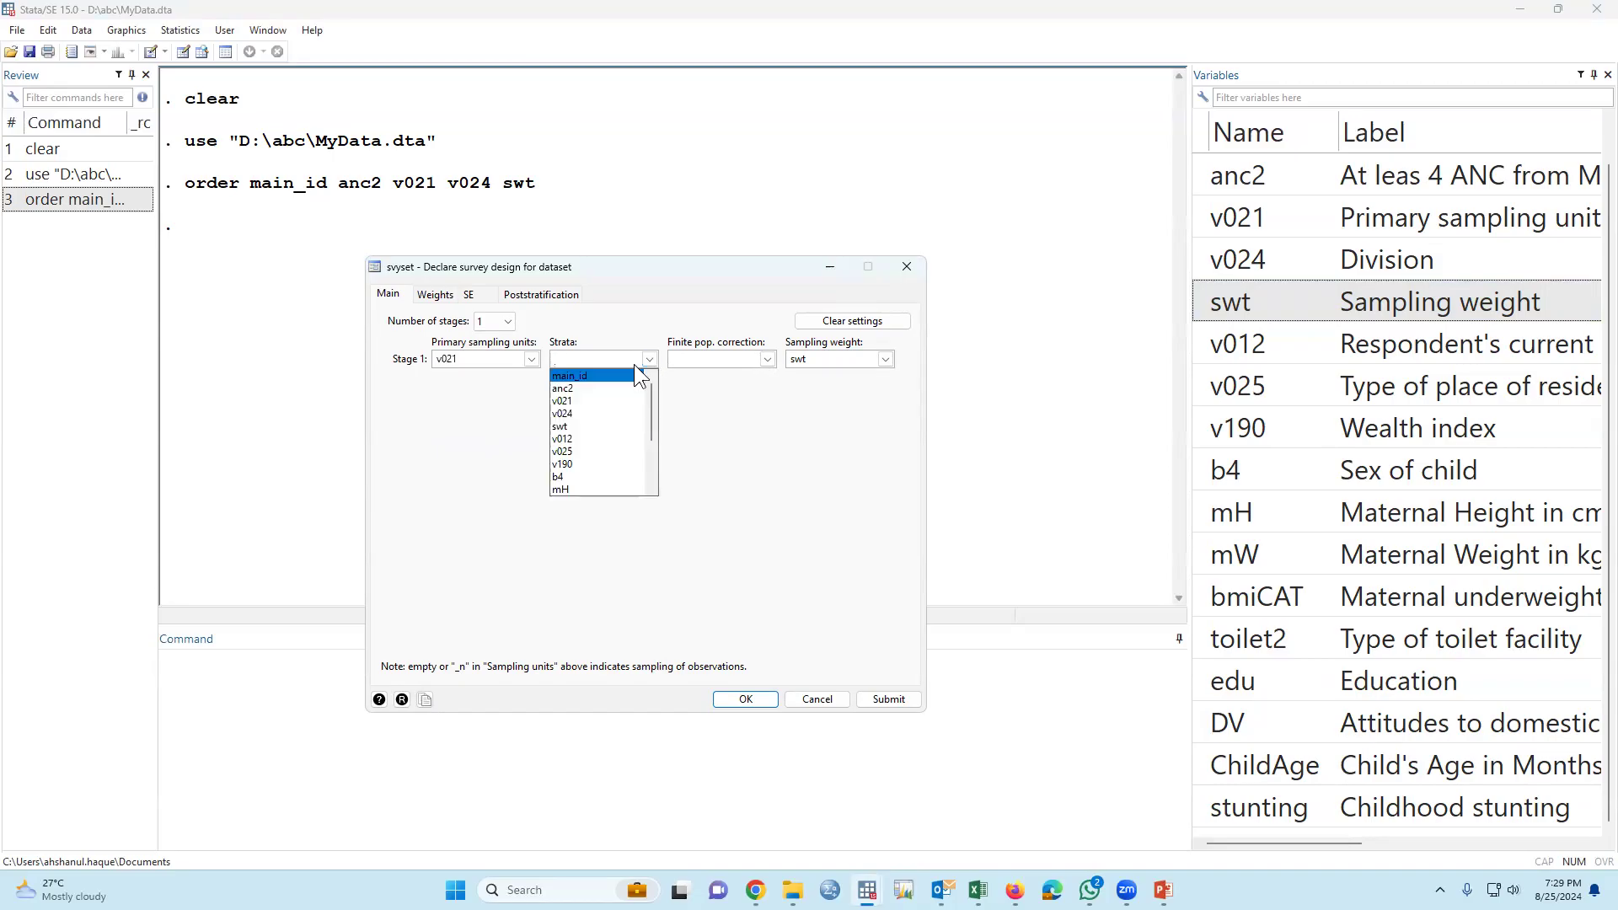
left_click(578, 414)
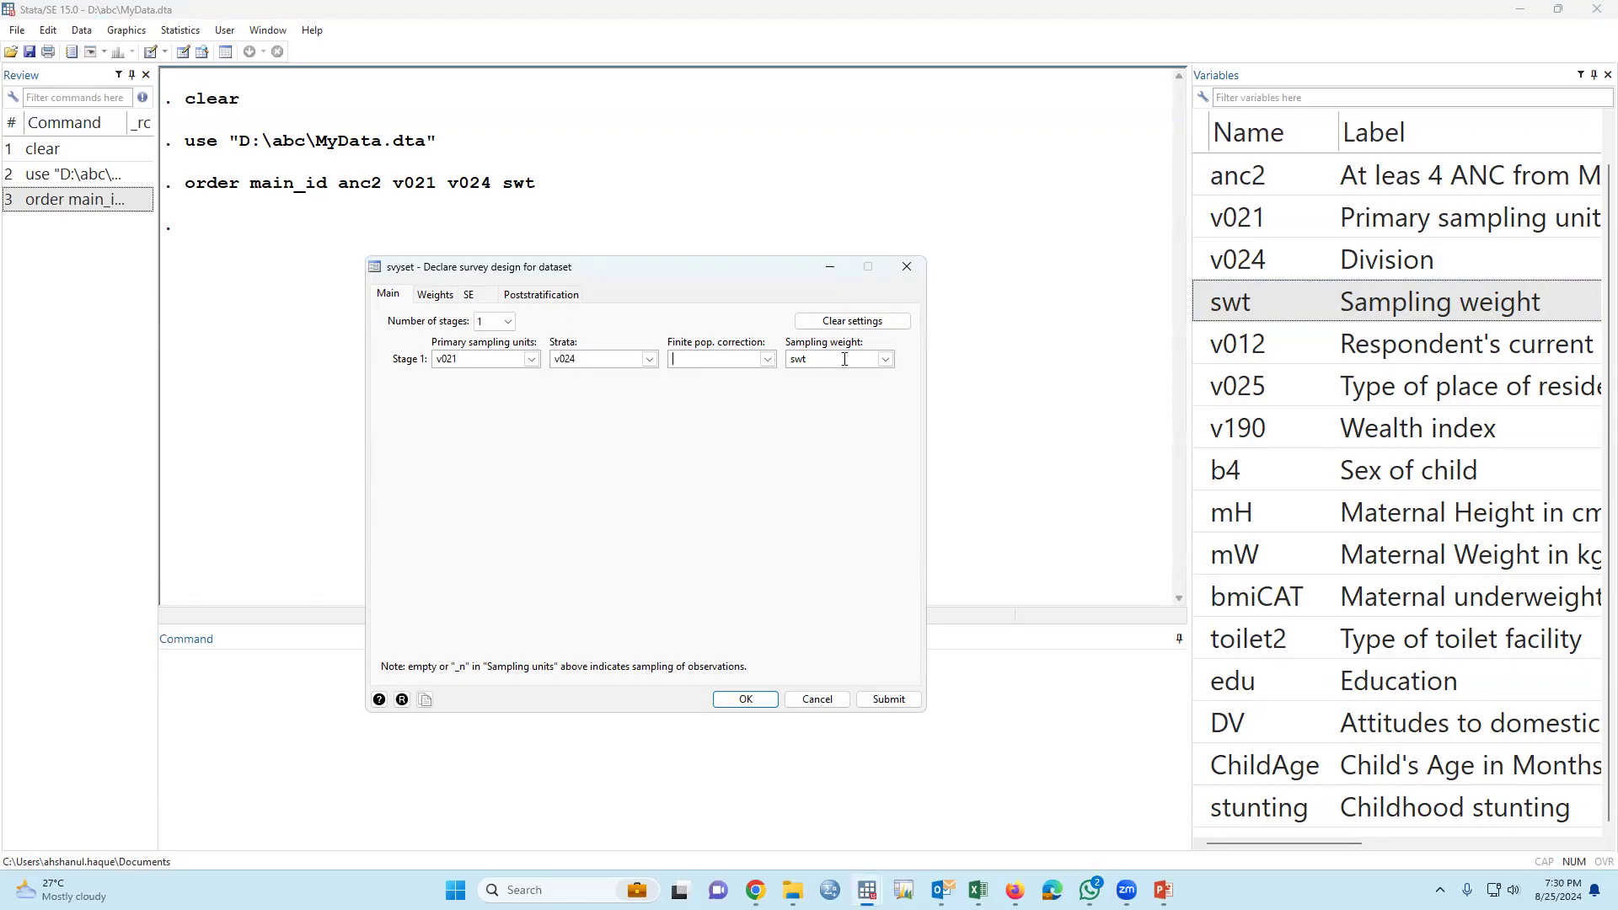
left_click(884, 360)
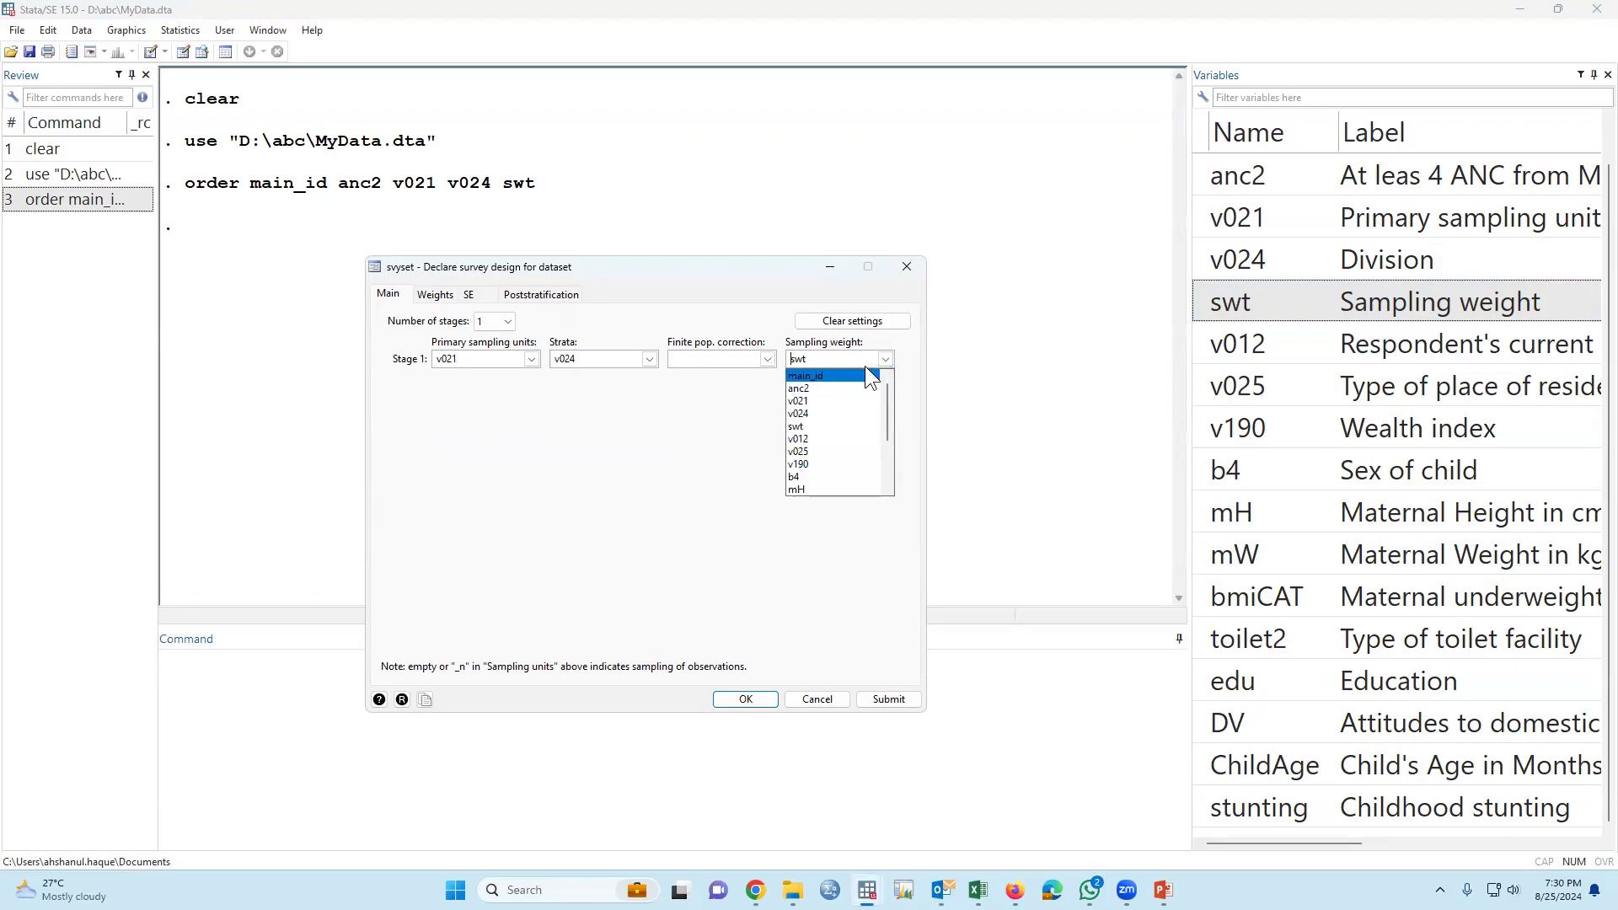
left_click(809, 426)
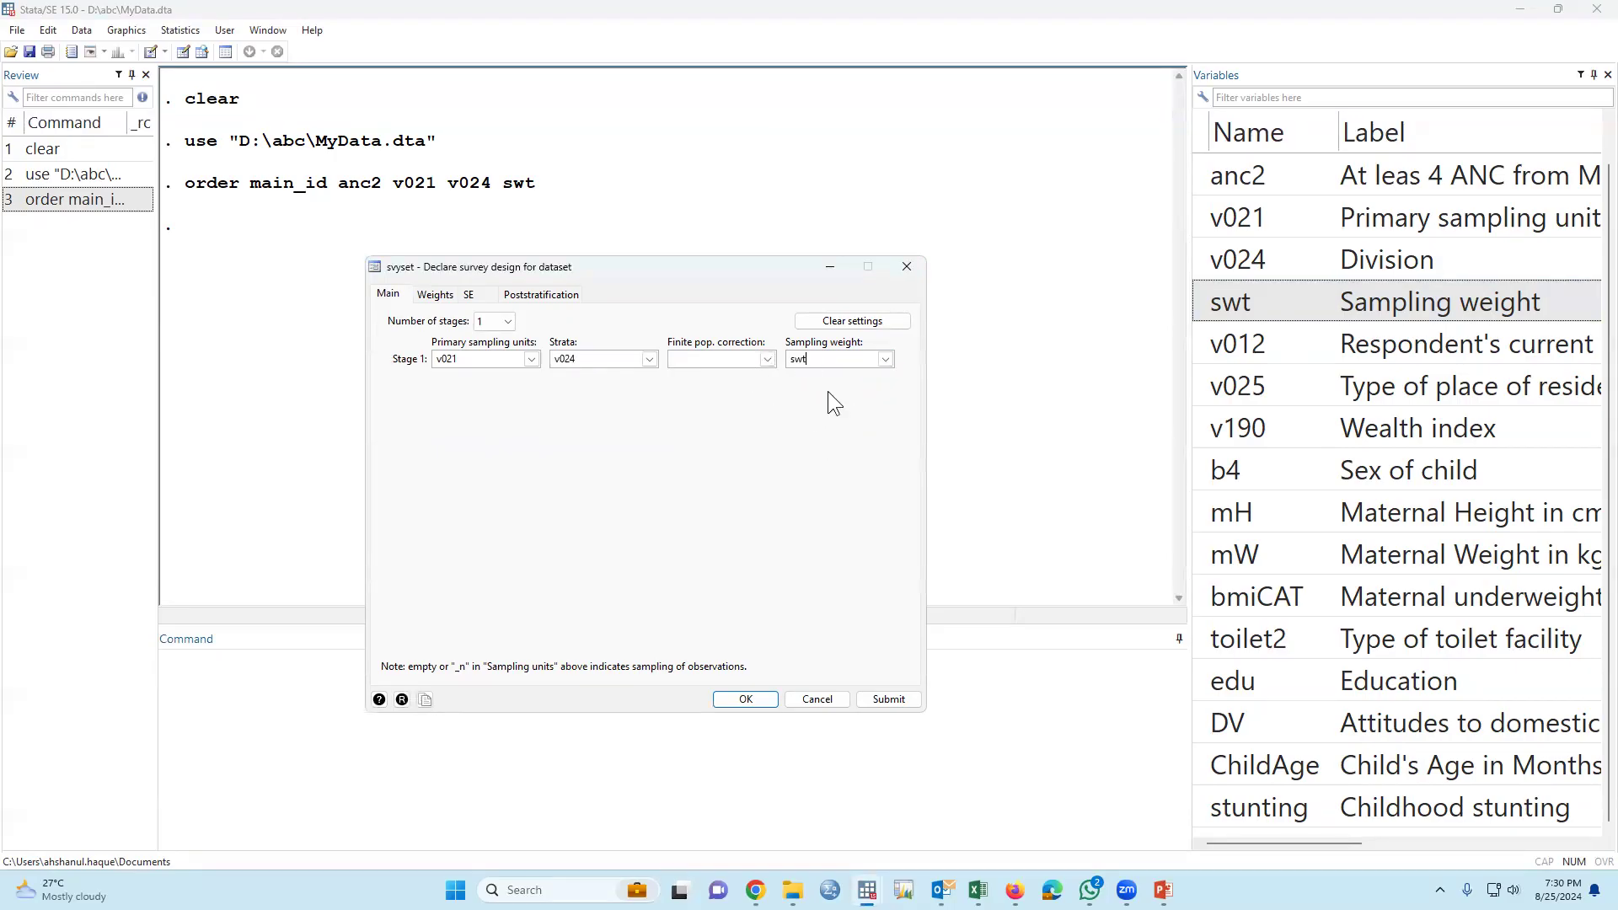
left_click(747, 699)
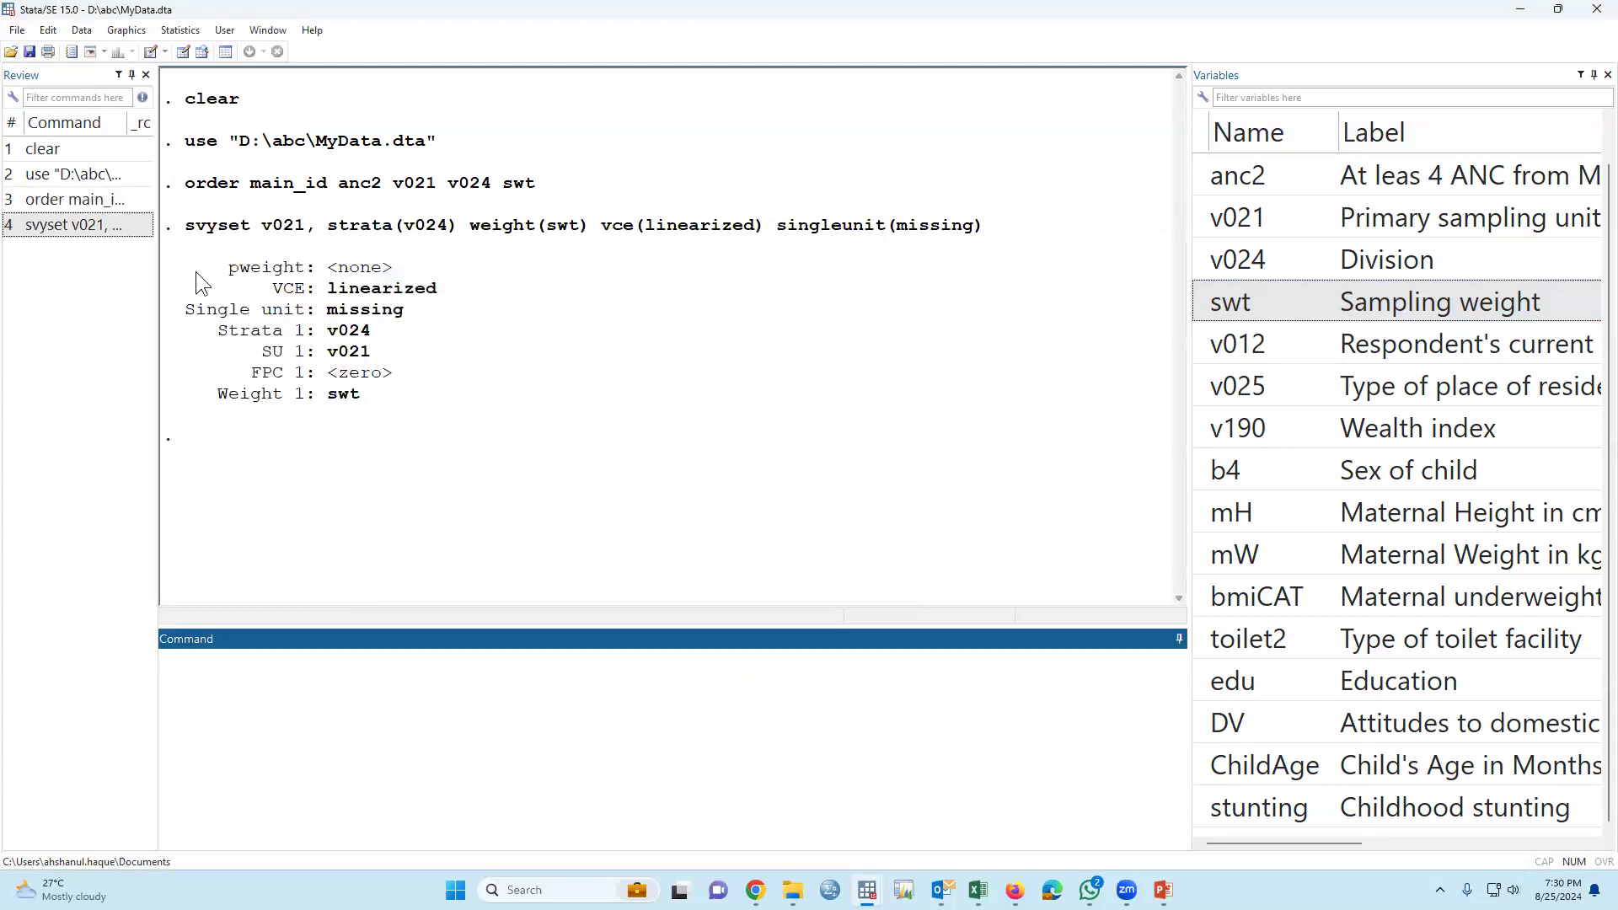
Copy the executed svyset command from the command history into the DO_File2024.do do-file.
left_click(106, 229)
key("ctrl+a")
key("ctrl+c")
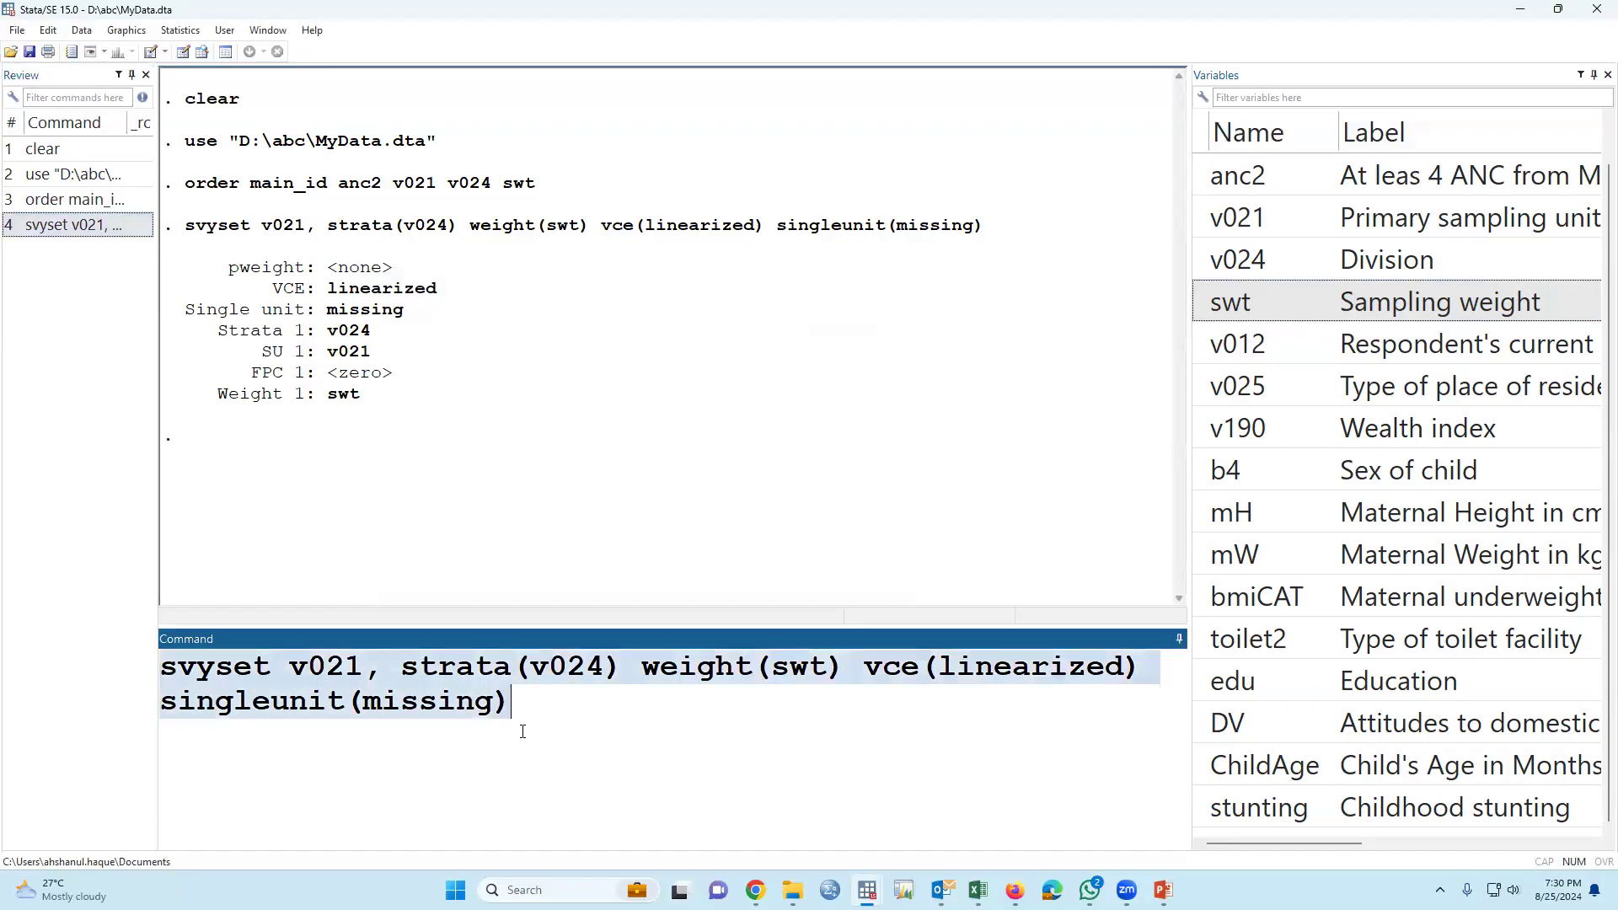
key("BackSpace")
mouse_move(867, 890)
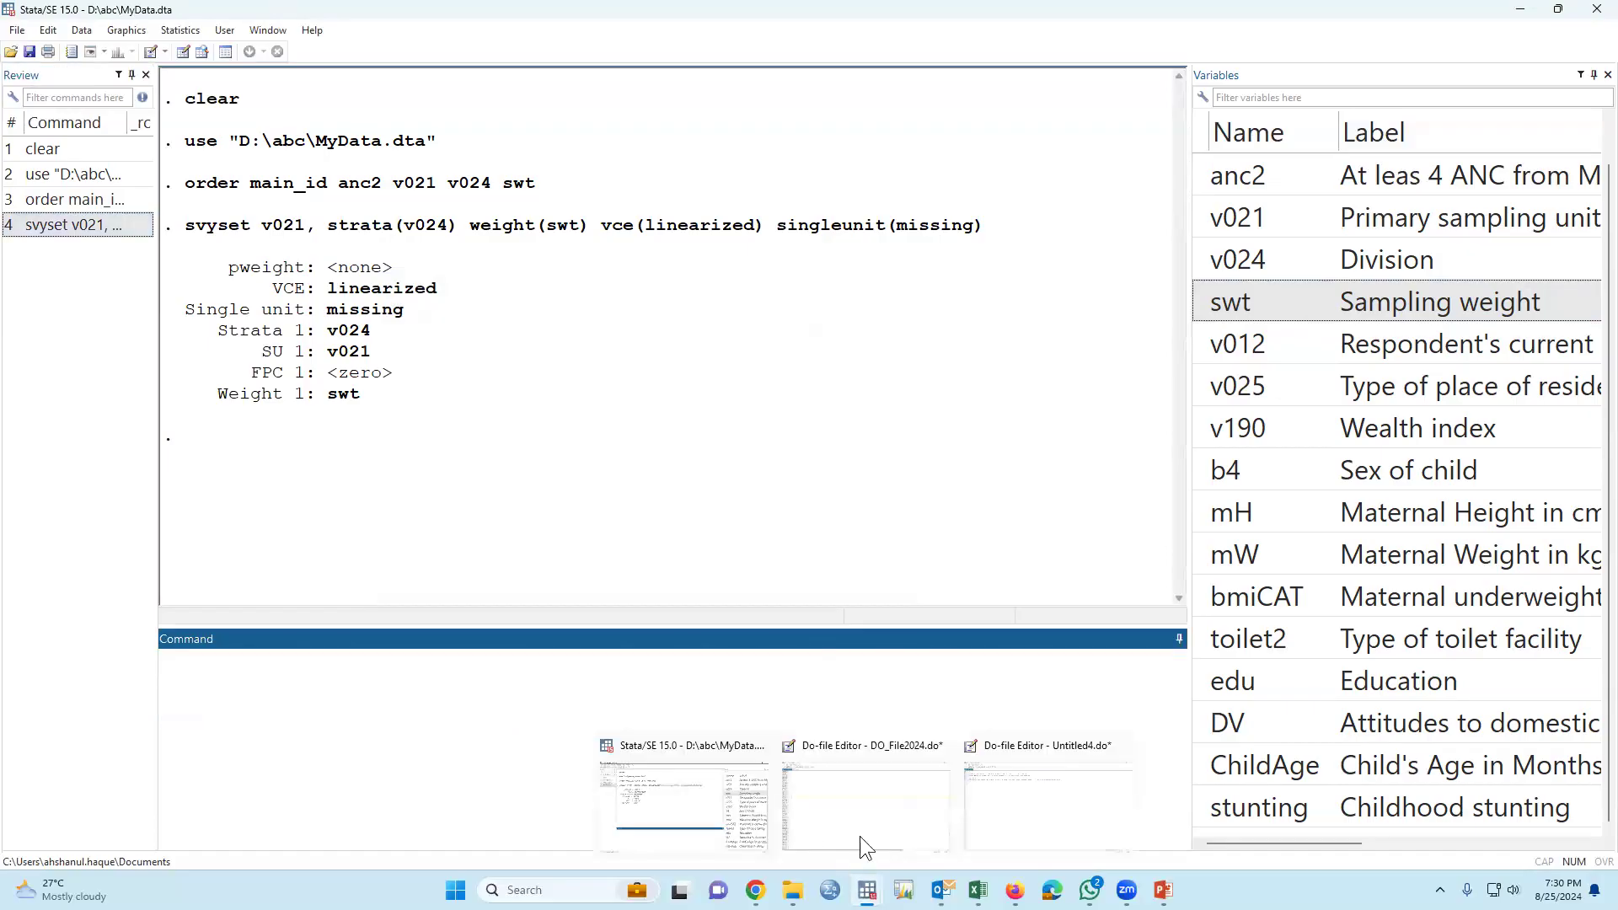
left_click(866, 805)
key("ctrl+v")
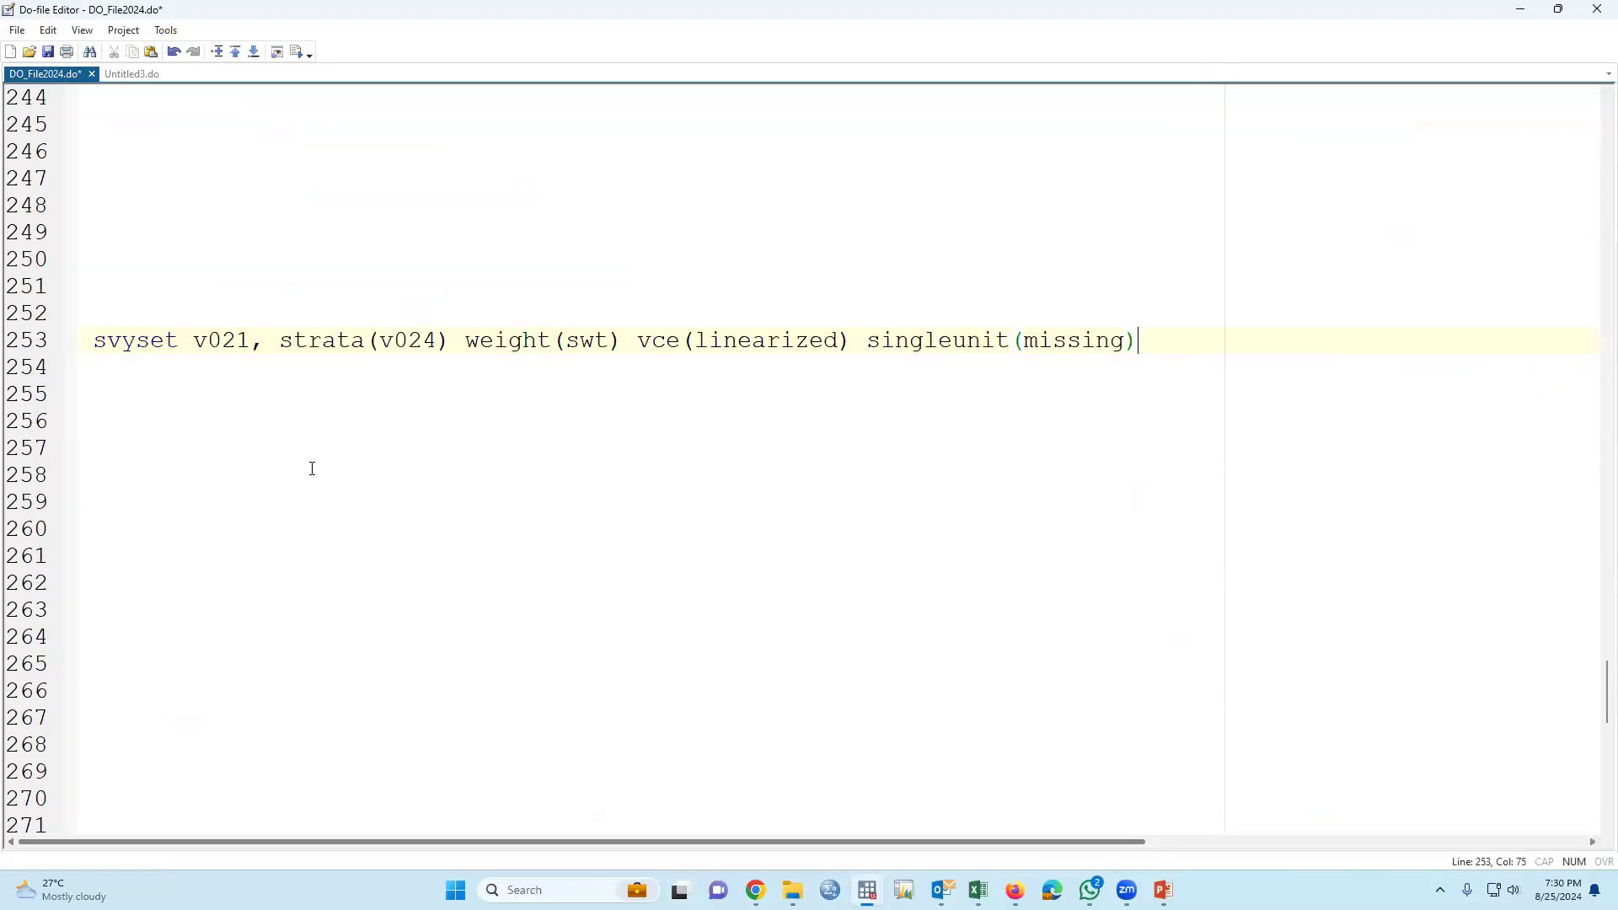
Remove the vce(linearized) and singleunit(missing) options from the pasted svyset line and start a new line below it.
scroll(311, 466, "up", 1)
left_click_drag(712, 376, 1302, 371)
key("BackSpace")
key("BackSpace")
key("Return")
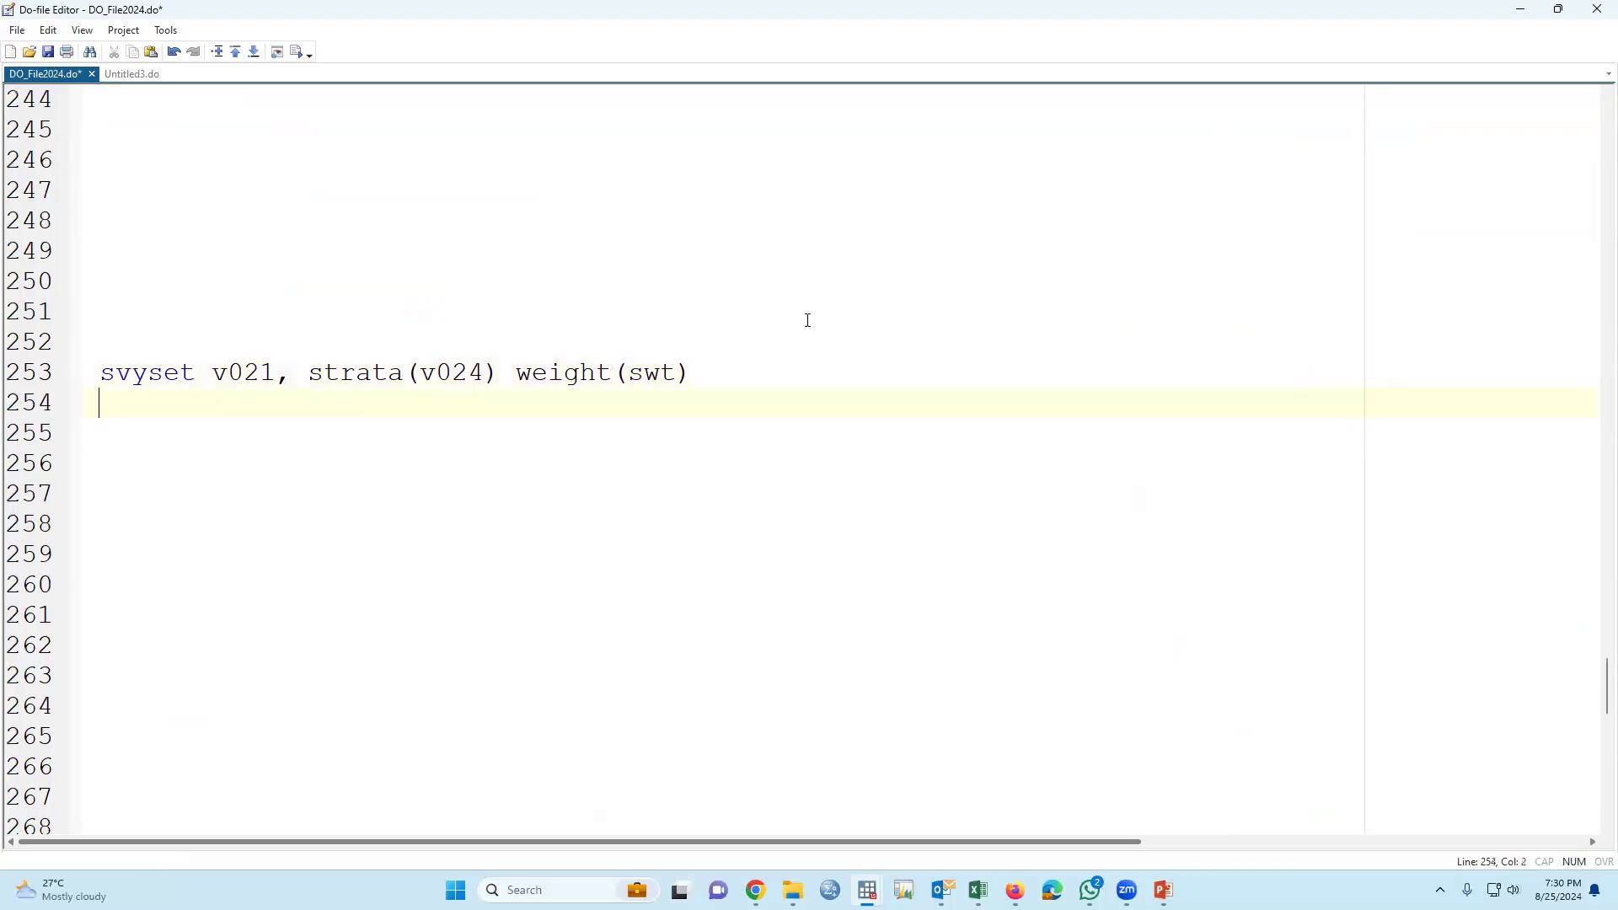
Review the sampling unit, strata and weight variables in the do-file's svyset line.
left_click_drag(108, 374, 276, 375)
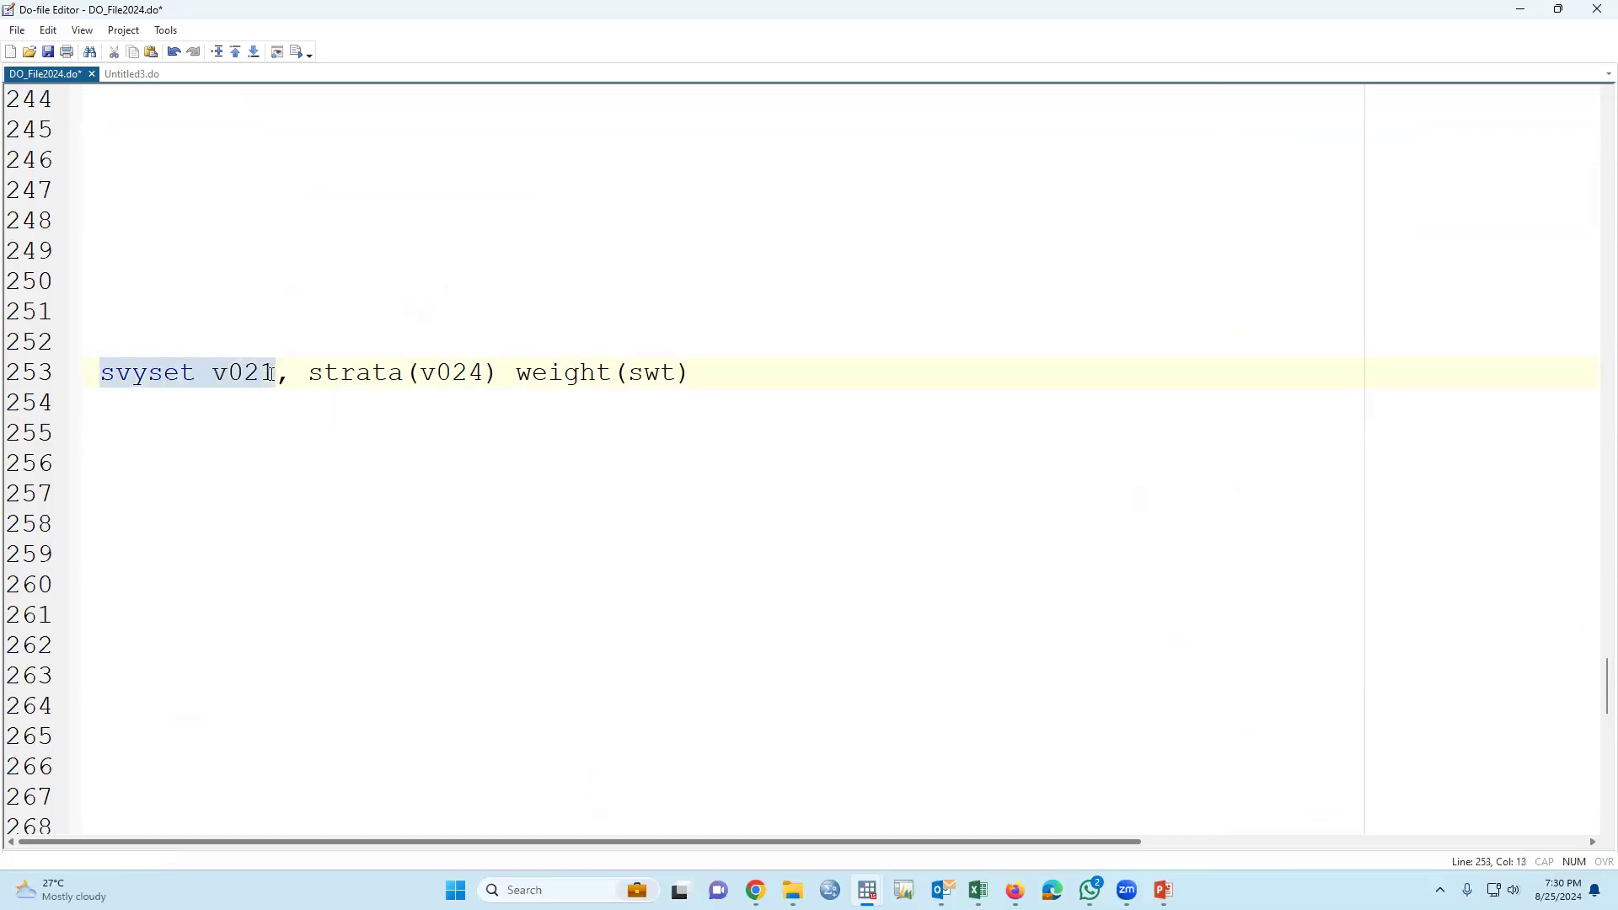
left_click(251, 394)
double_click(251, 379)
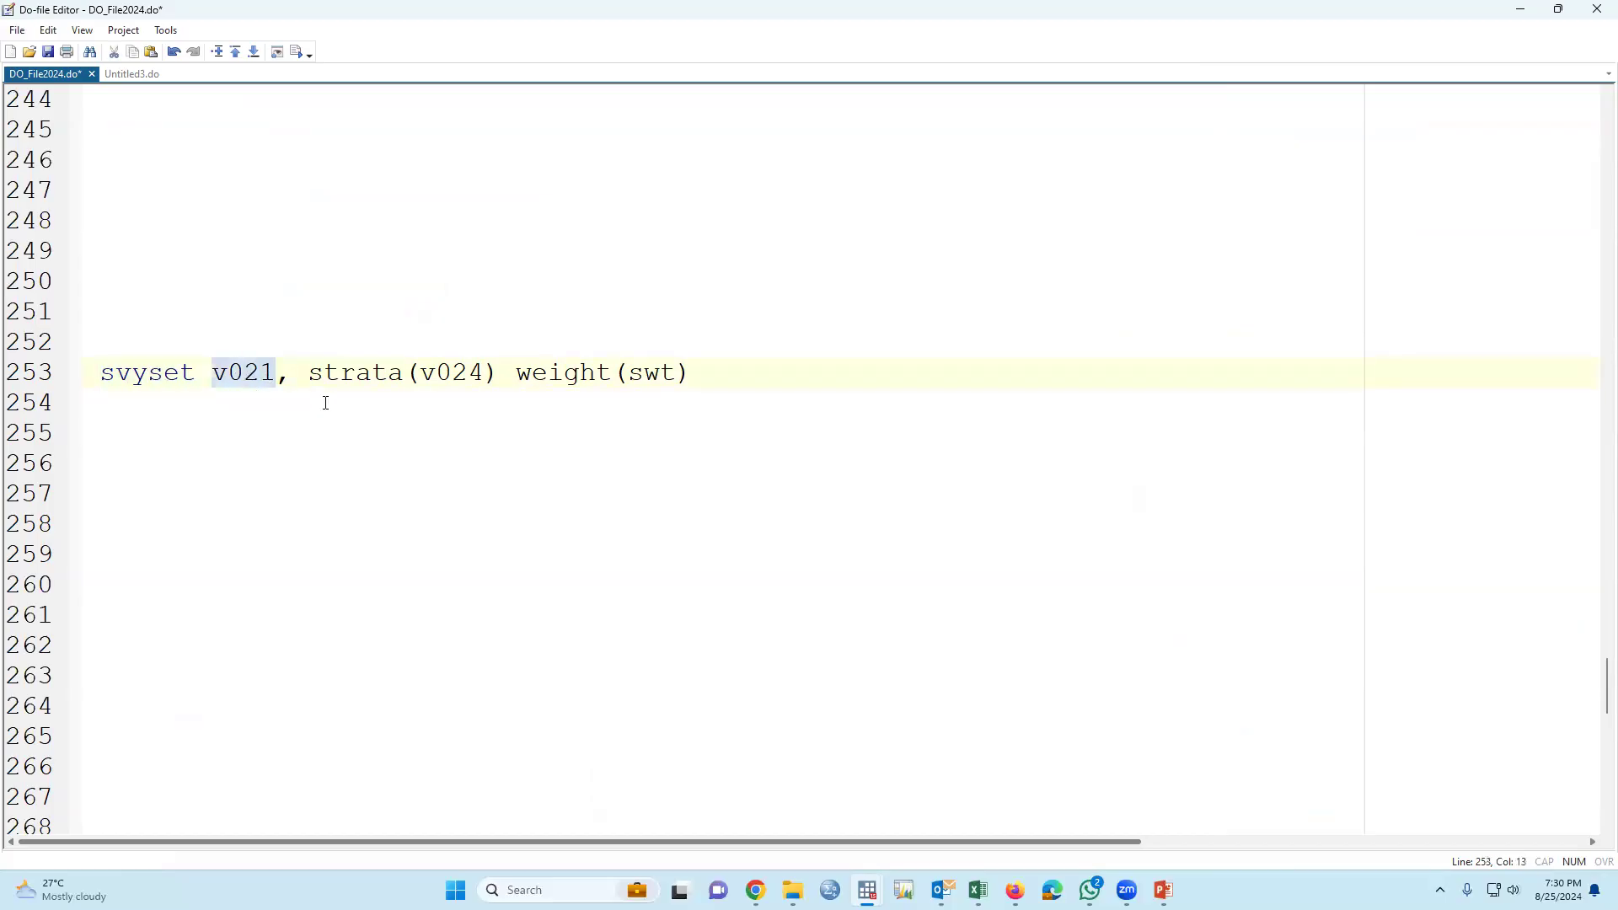
double_click(453, 373)
double_click(661, 373)
left_click(705, 377)
key("Return")
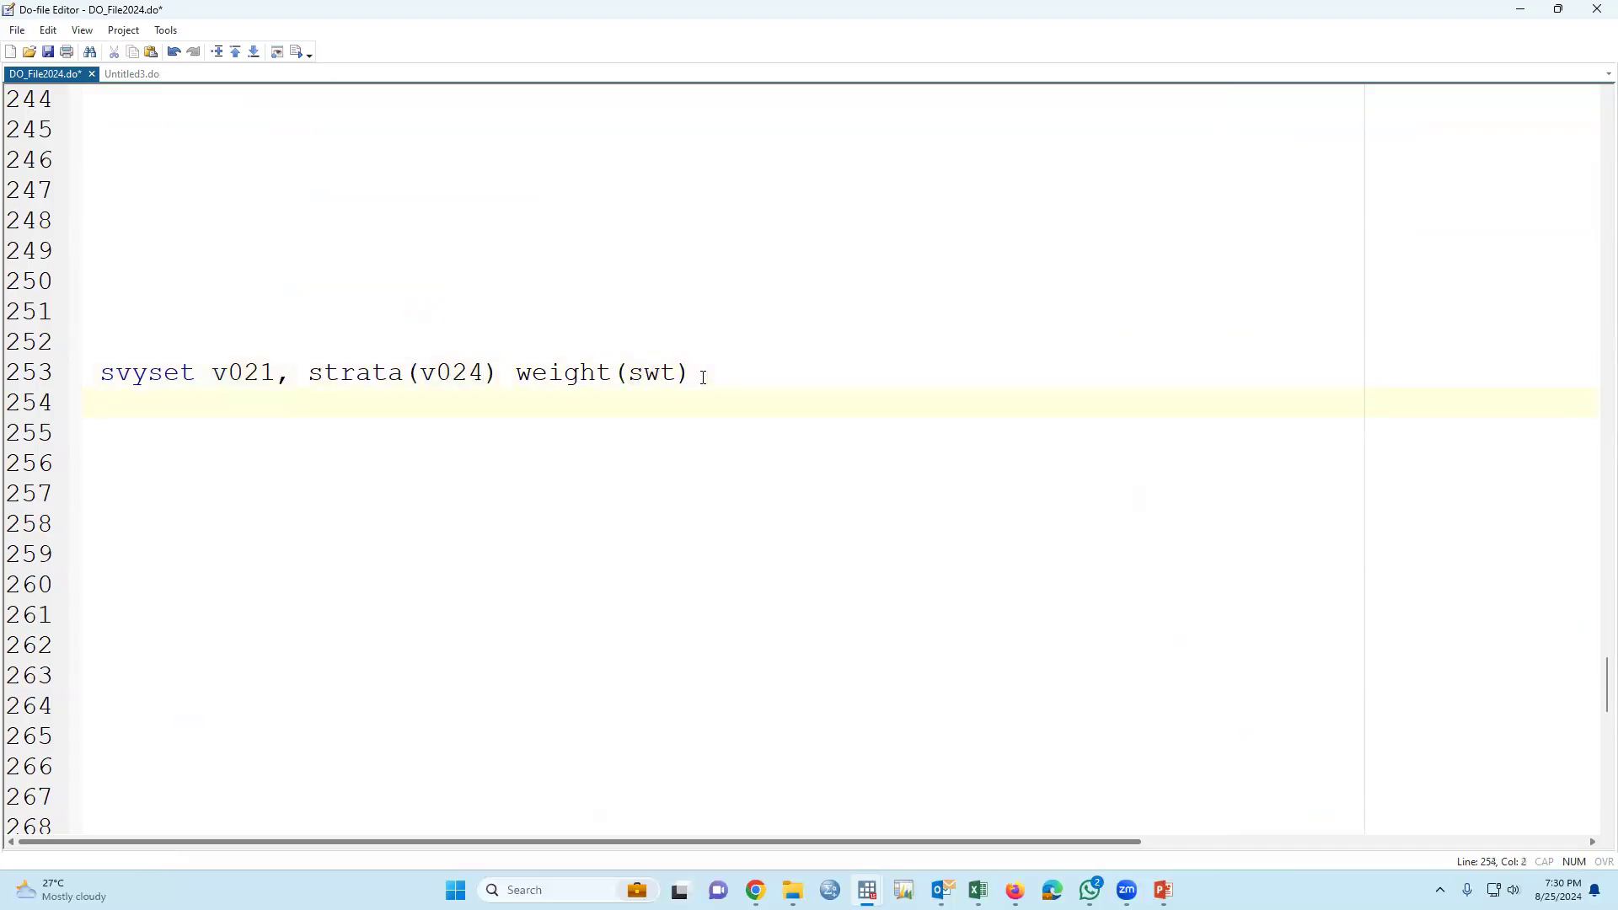
Back in the main Stata window, set up a survey logistic regression reporting odds ratios, with cleared settings and bmiCAT as dependent variable.
key("alt+Tab")
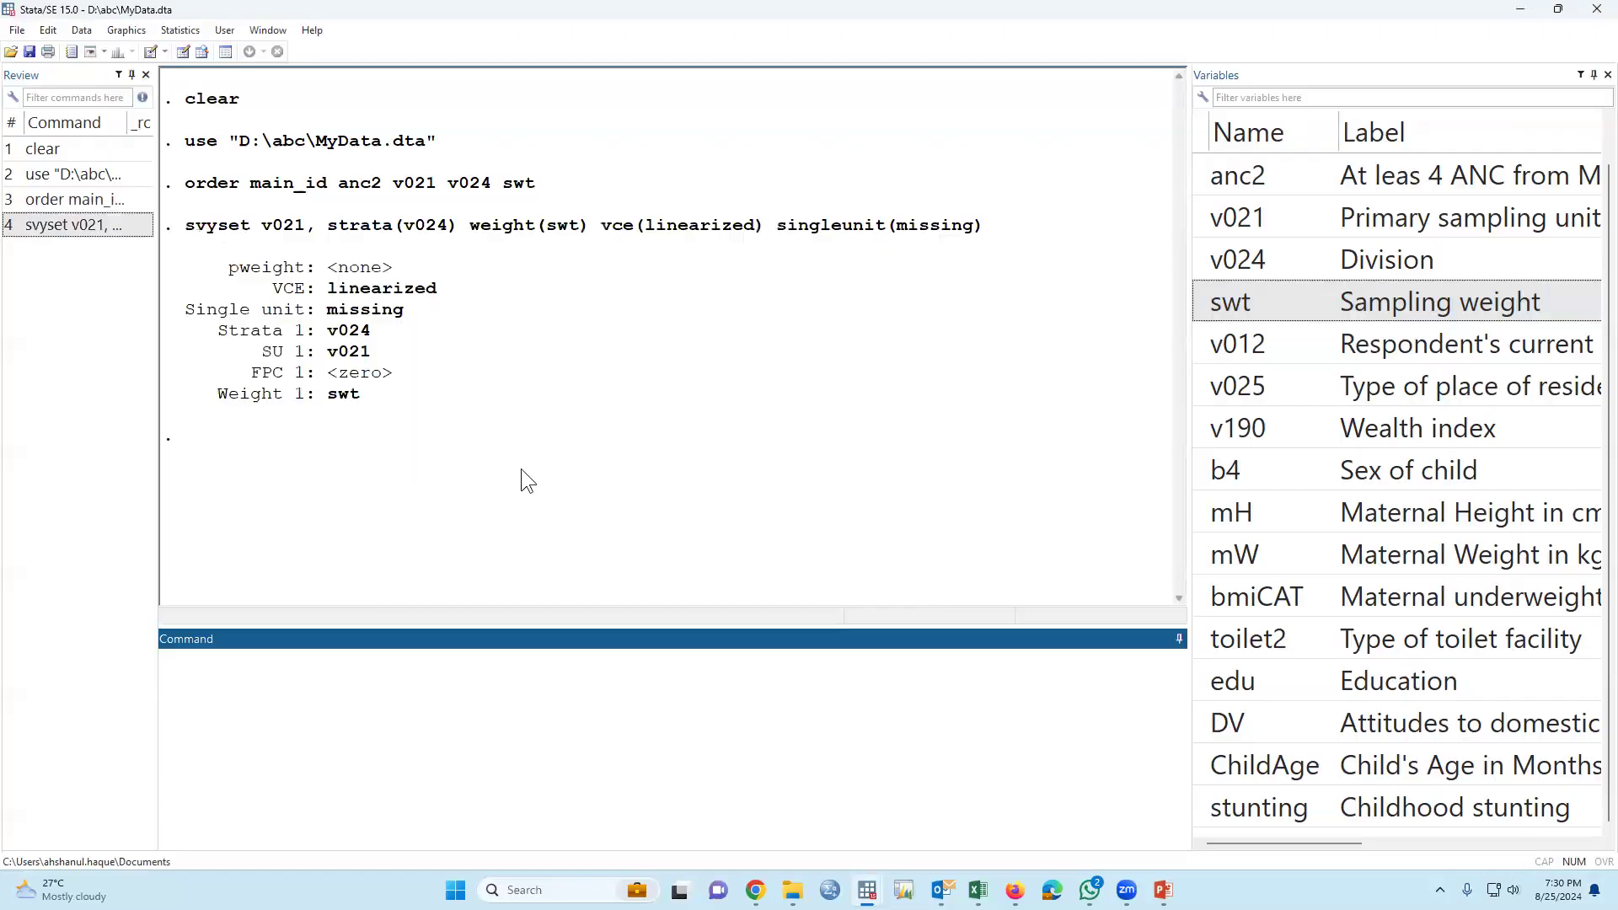
left_click(189, 31)
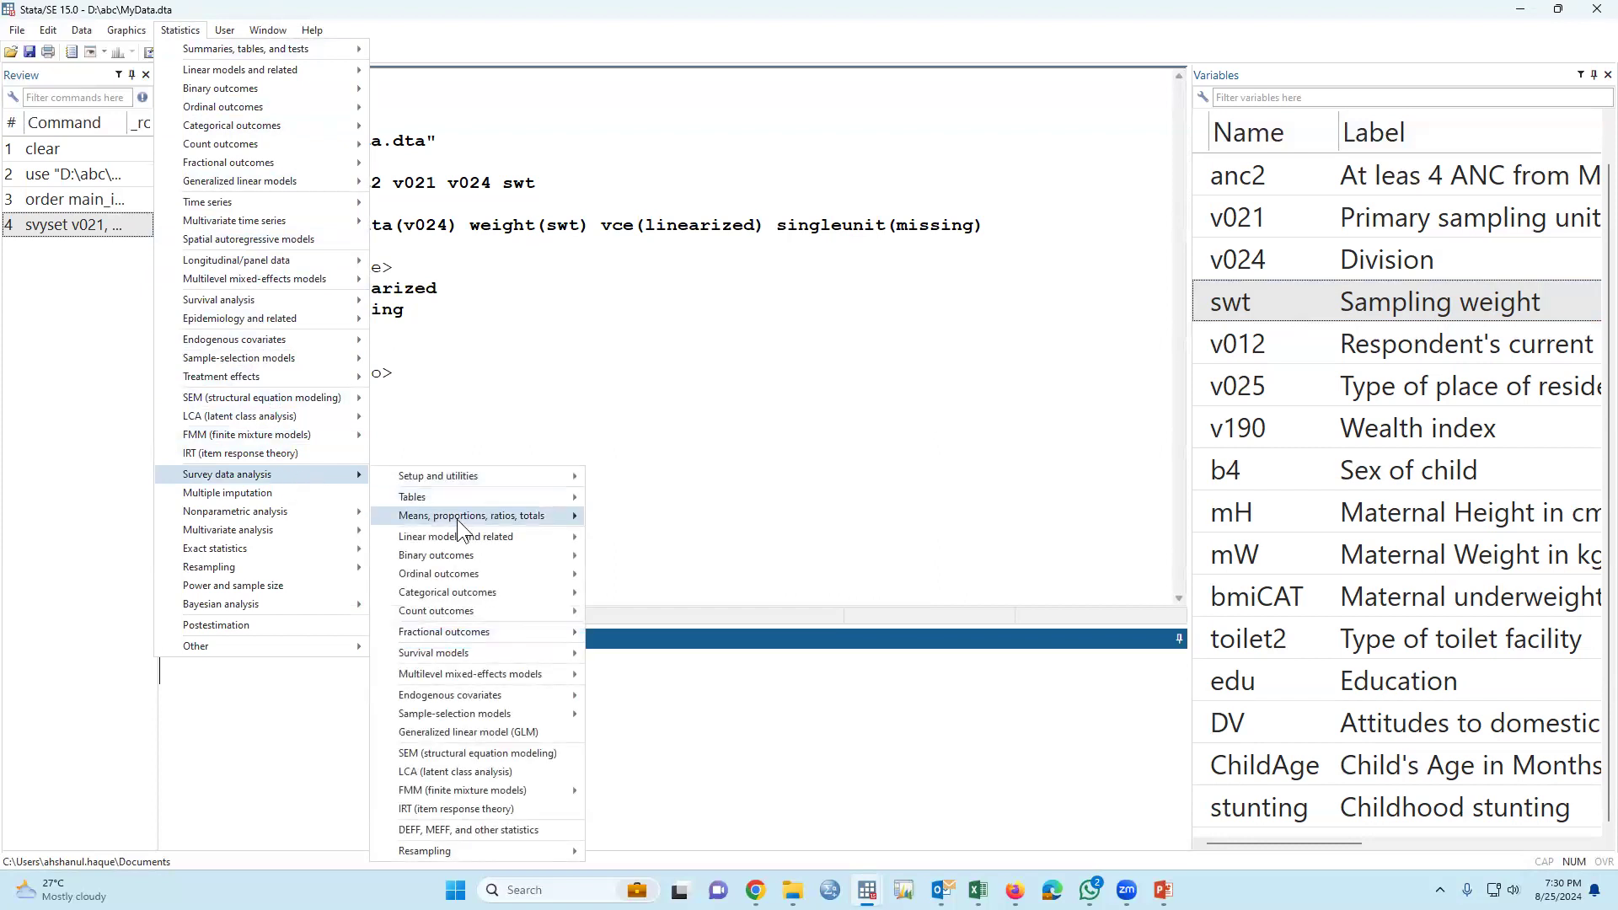
mouse_move(480, 554)
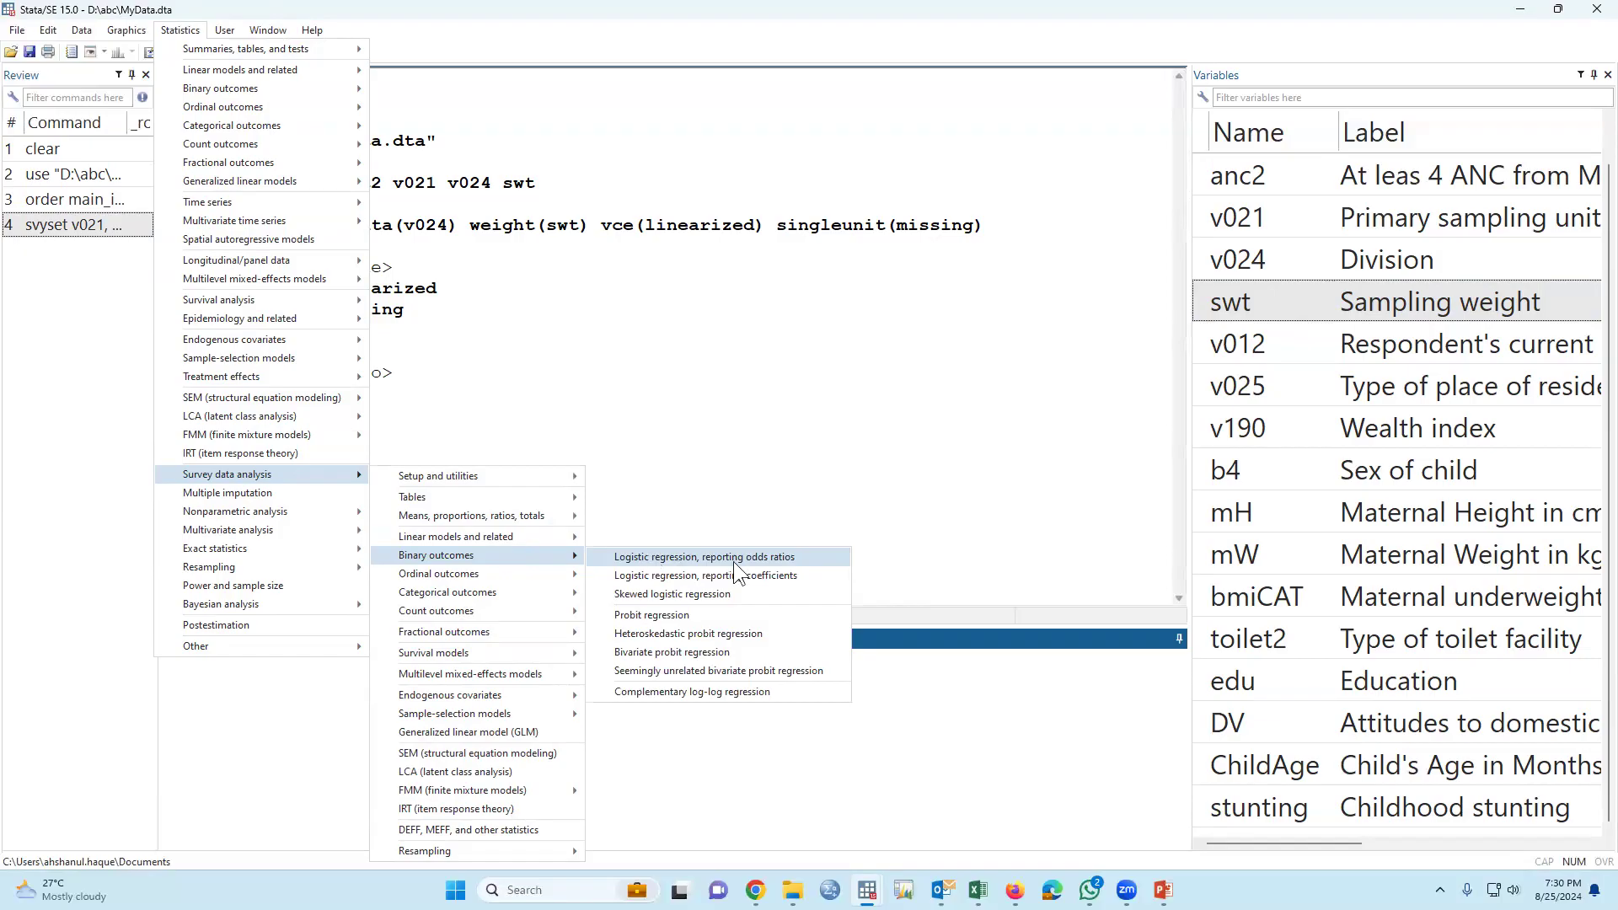
left_click(807, 561)
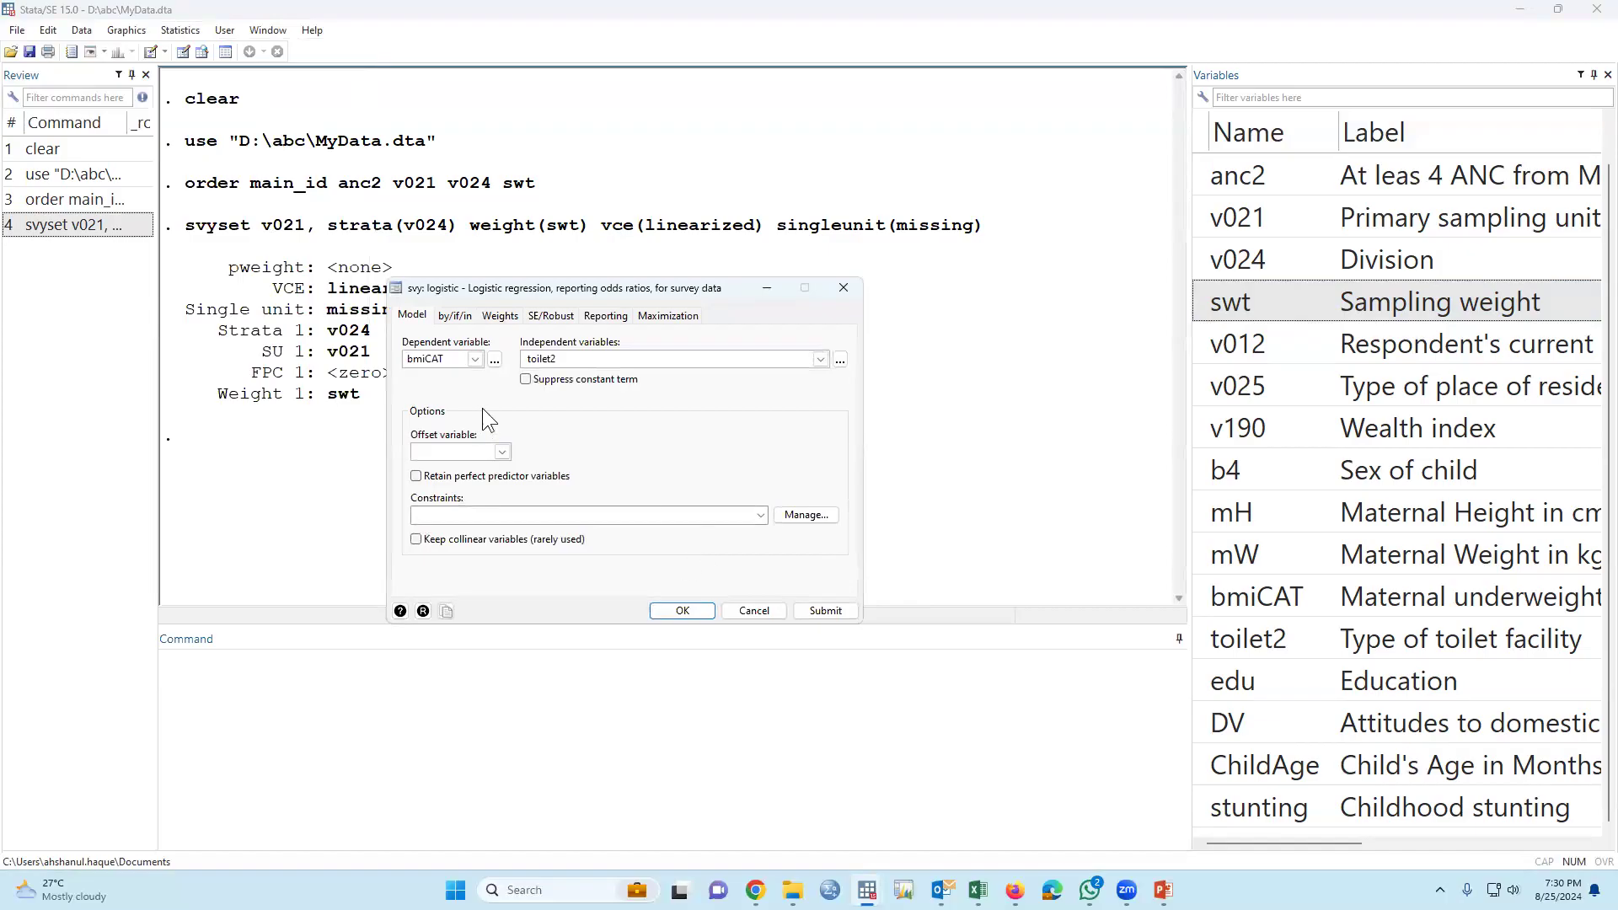
left_click(423, 610)
left_click(475, 360)
scroll(435, 434, "down", 1)
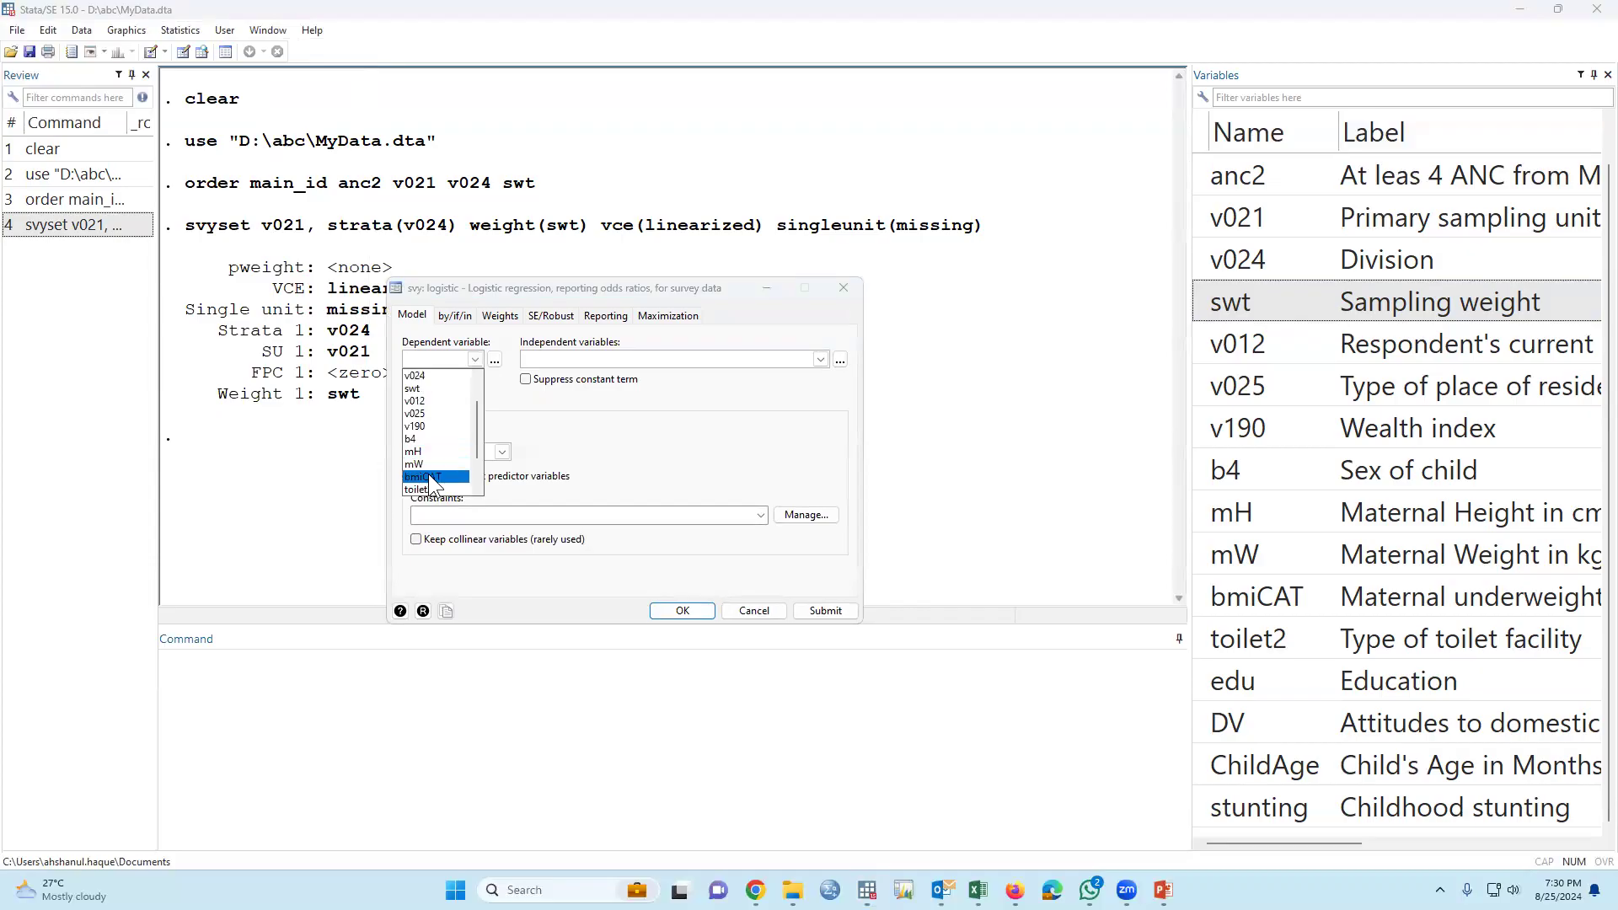
left_click(429, 474)
Set the independent variable to ib0.toilet2 and run the survey logistic regression.
left_click(822, 360)
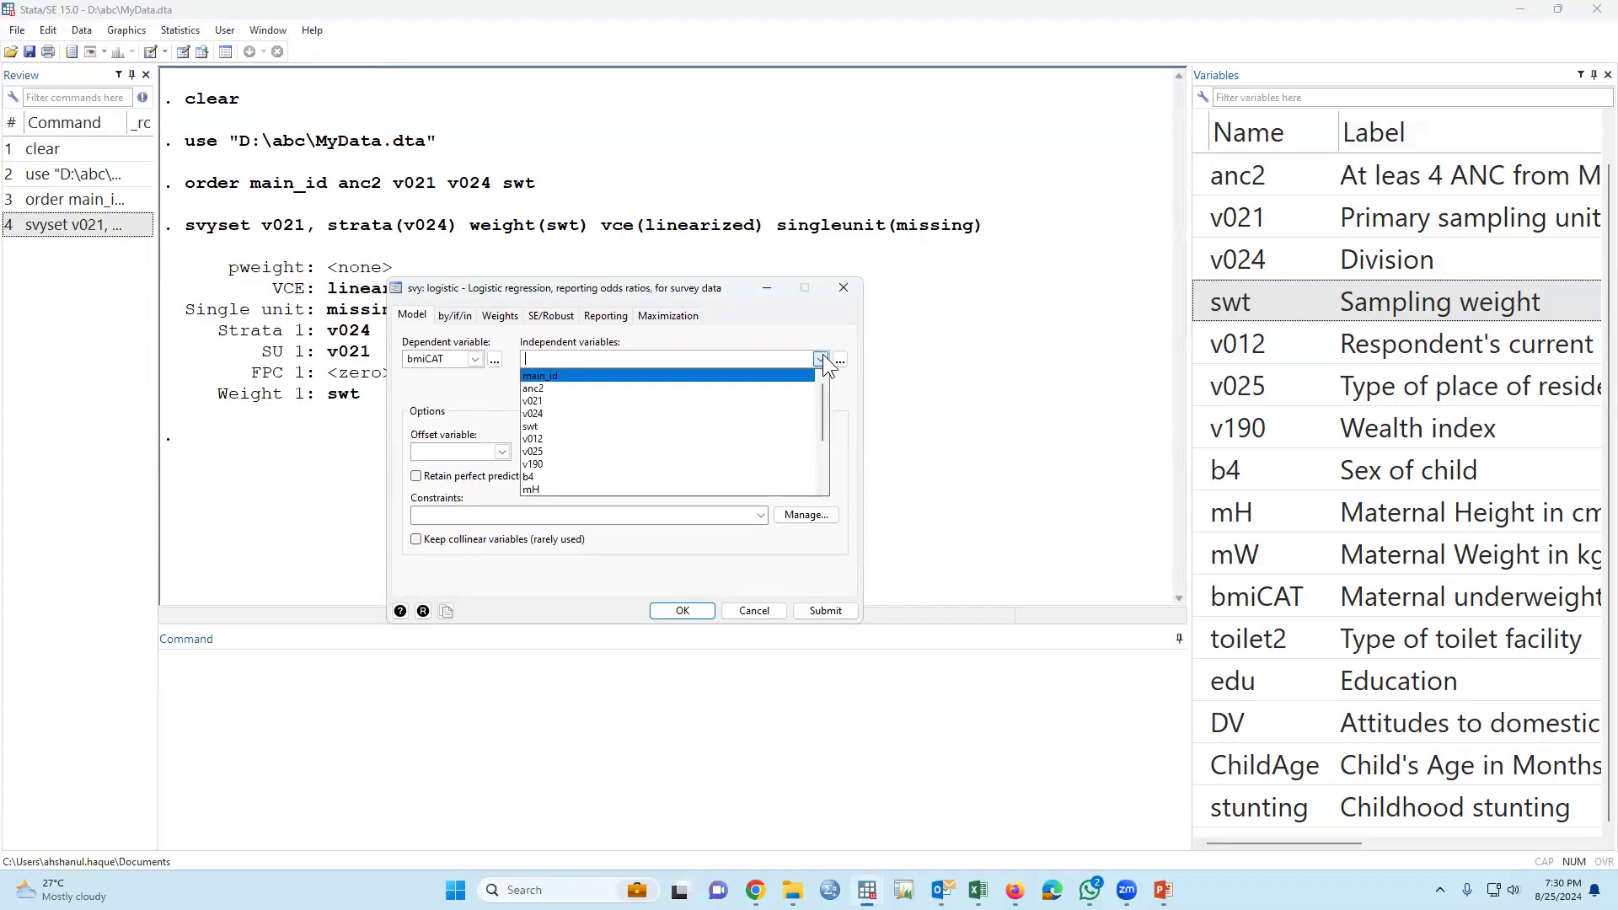
scroll(624, 422, "down", 2)
left_click(571, 440)
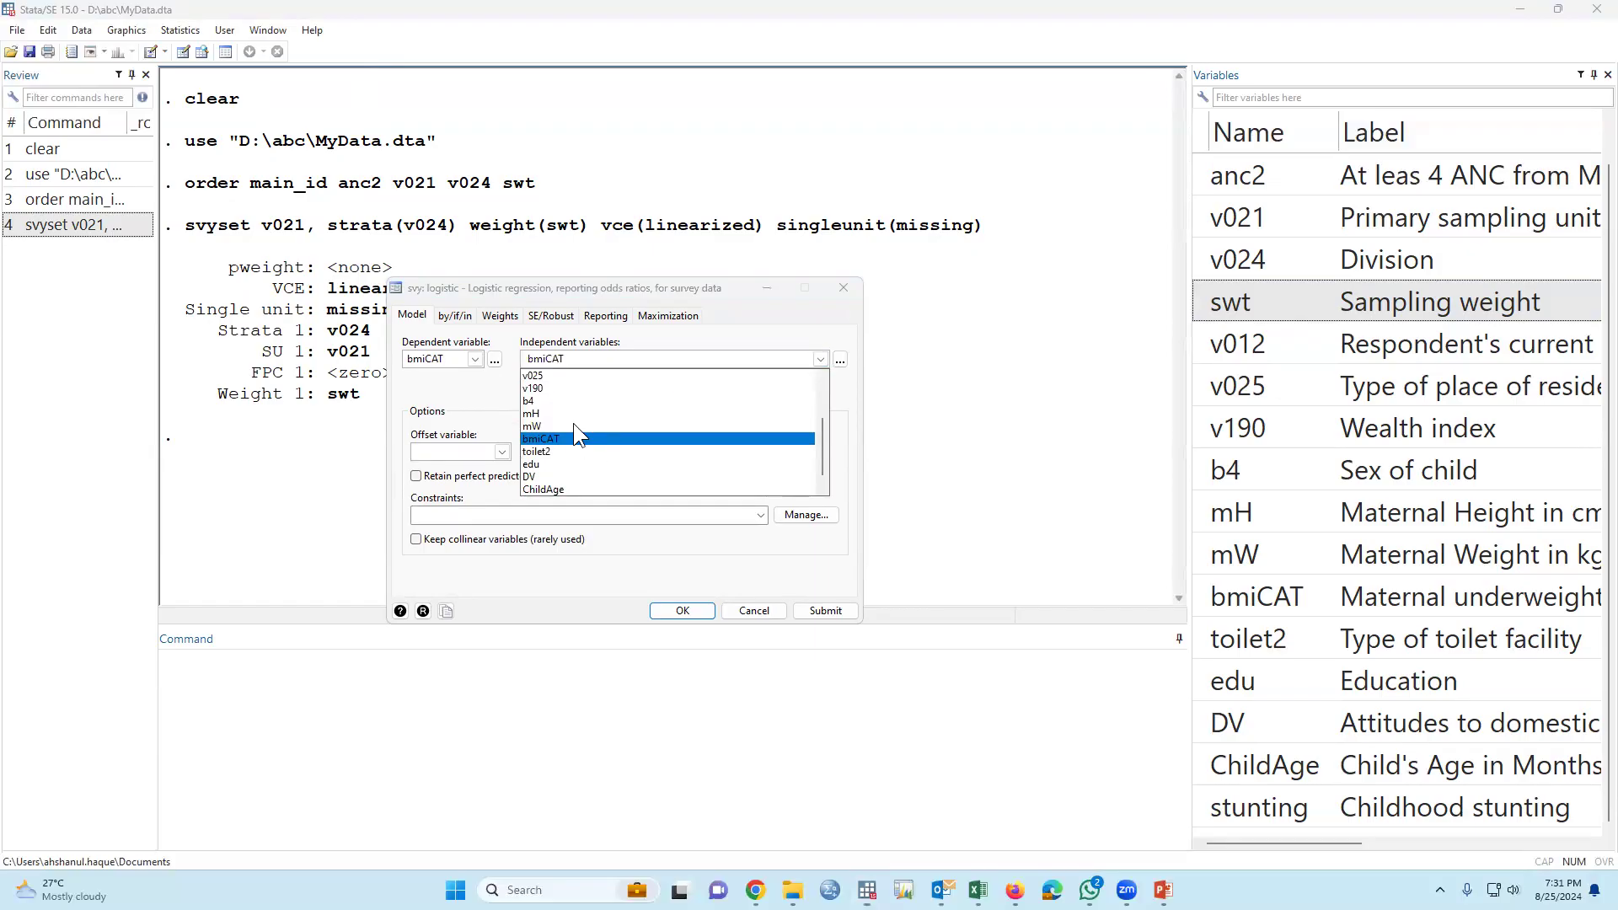
left_click(556, 452)
left_click(554, 356)
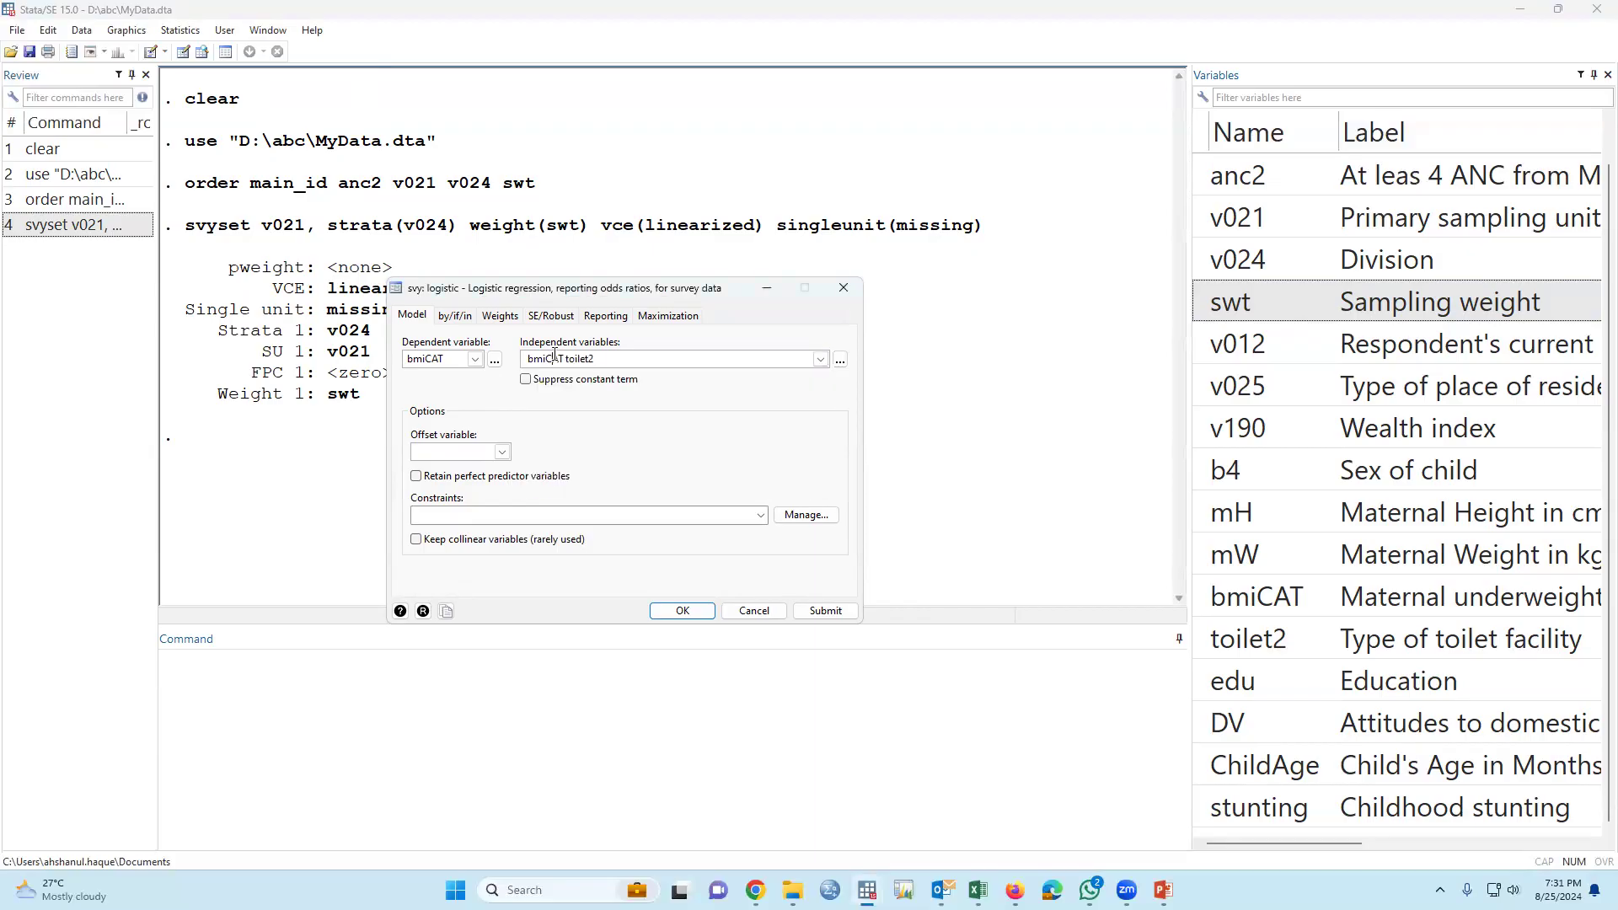
key("BackSpace")
key("BackSpace")
key("BackSpace")
key("BackSpace")
key("BackSpace")
key("BackSpace")
key("BackSpace")
type("ib0.")
left_click(684, 611)
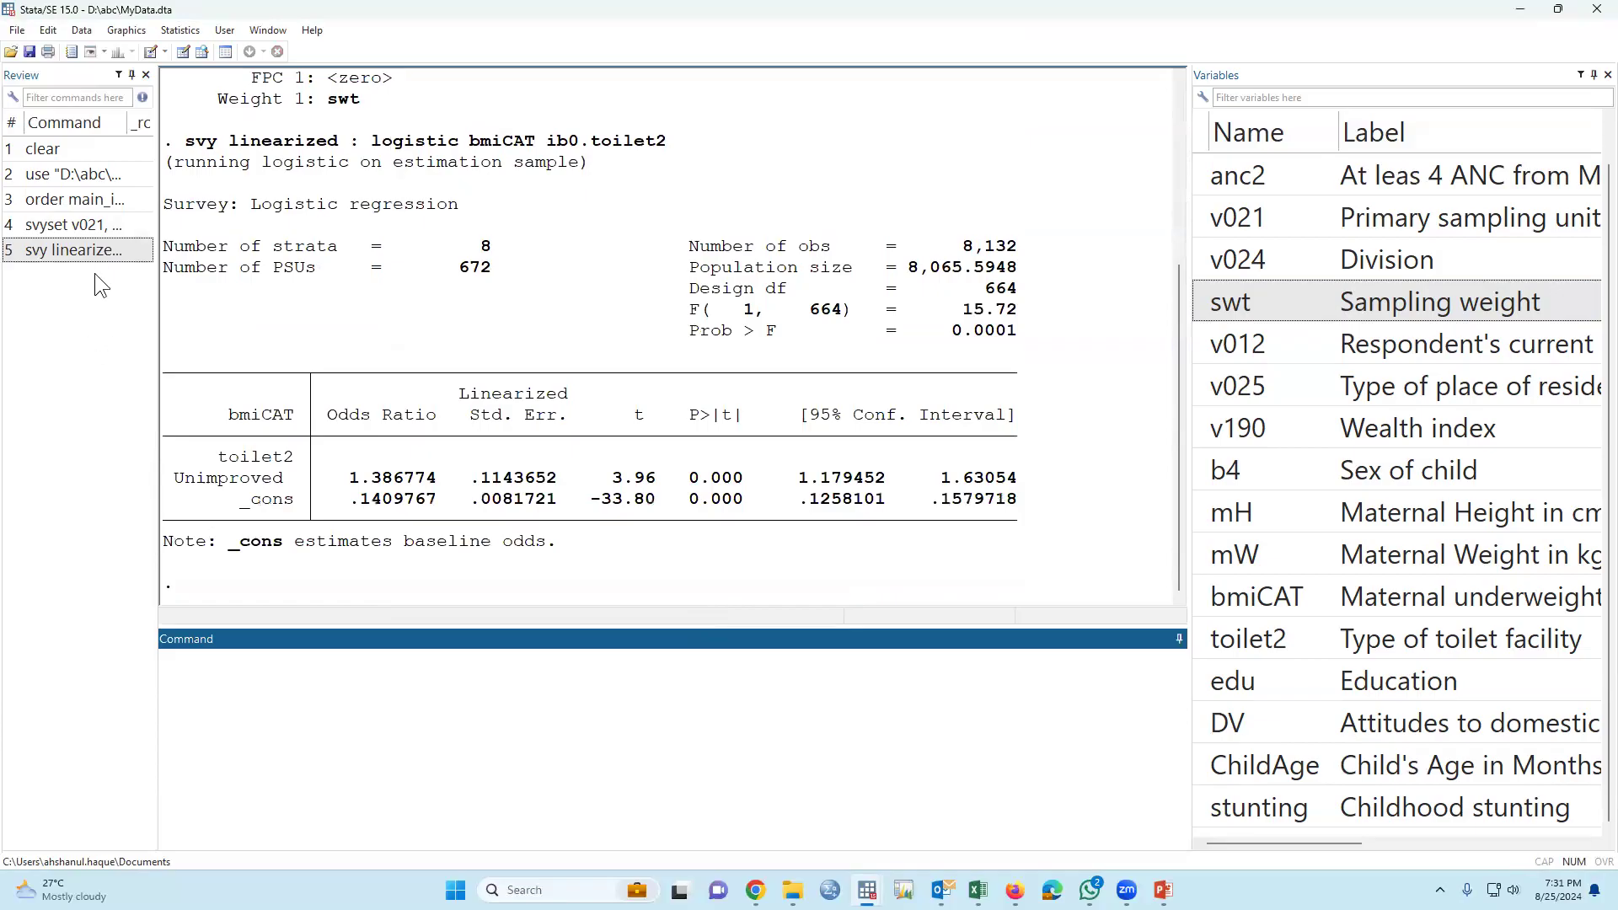
Recall the survey regression command, remove its svy linearized prefix, run logistic bmiCAT ib0.toilet2, and check the Unimproved odds ratio.
left_click(80, 250)
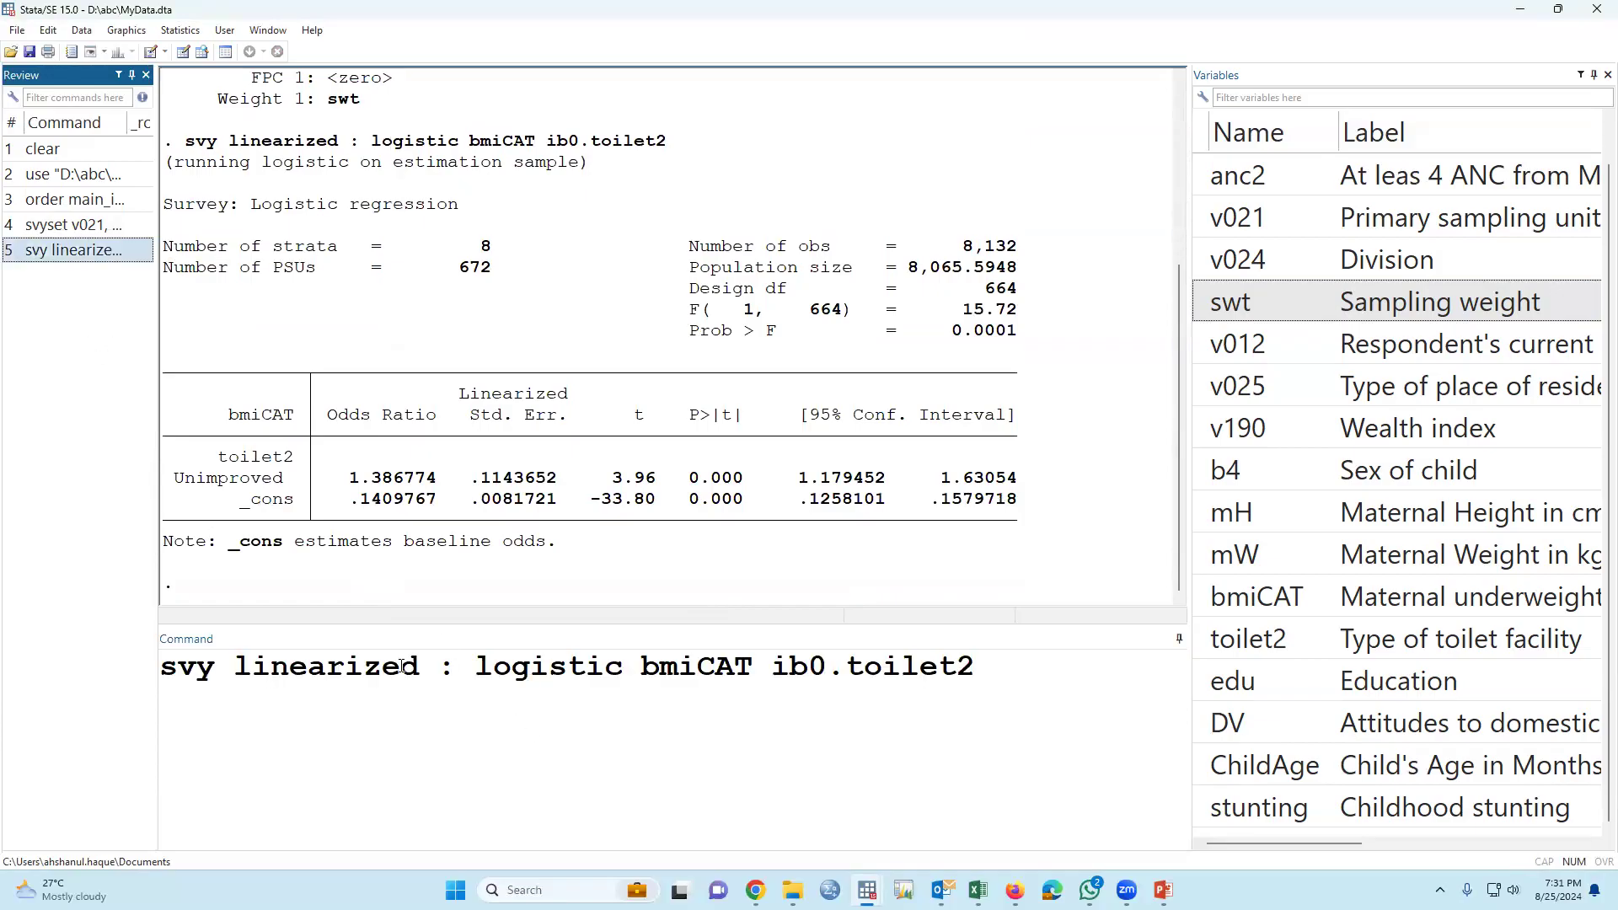
left_click_drag(454, 667, 157, 666)
key("BackSpace")
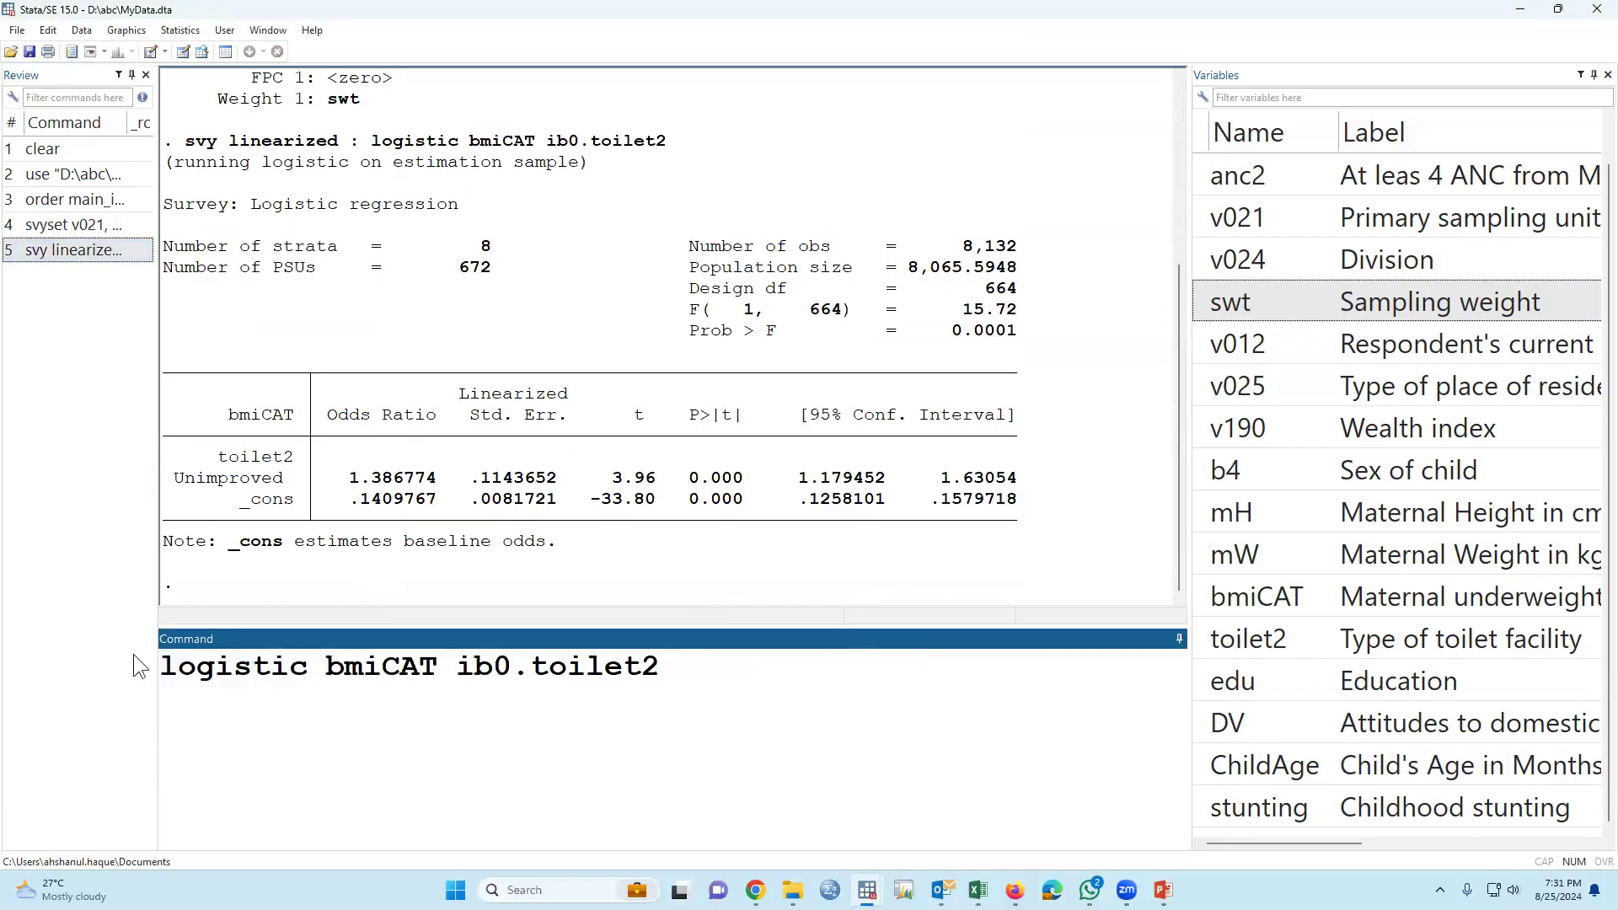
key("Return")
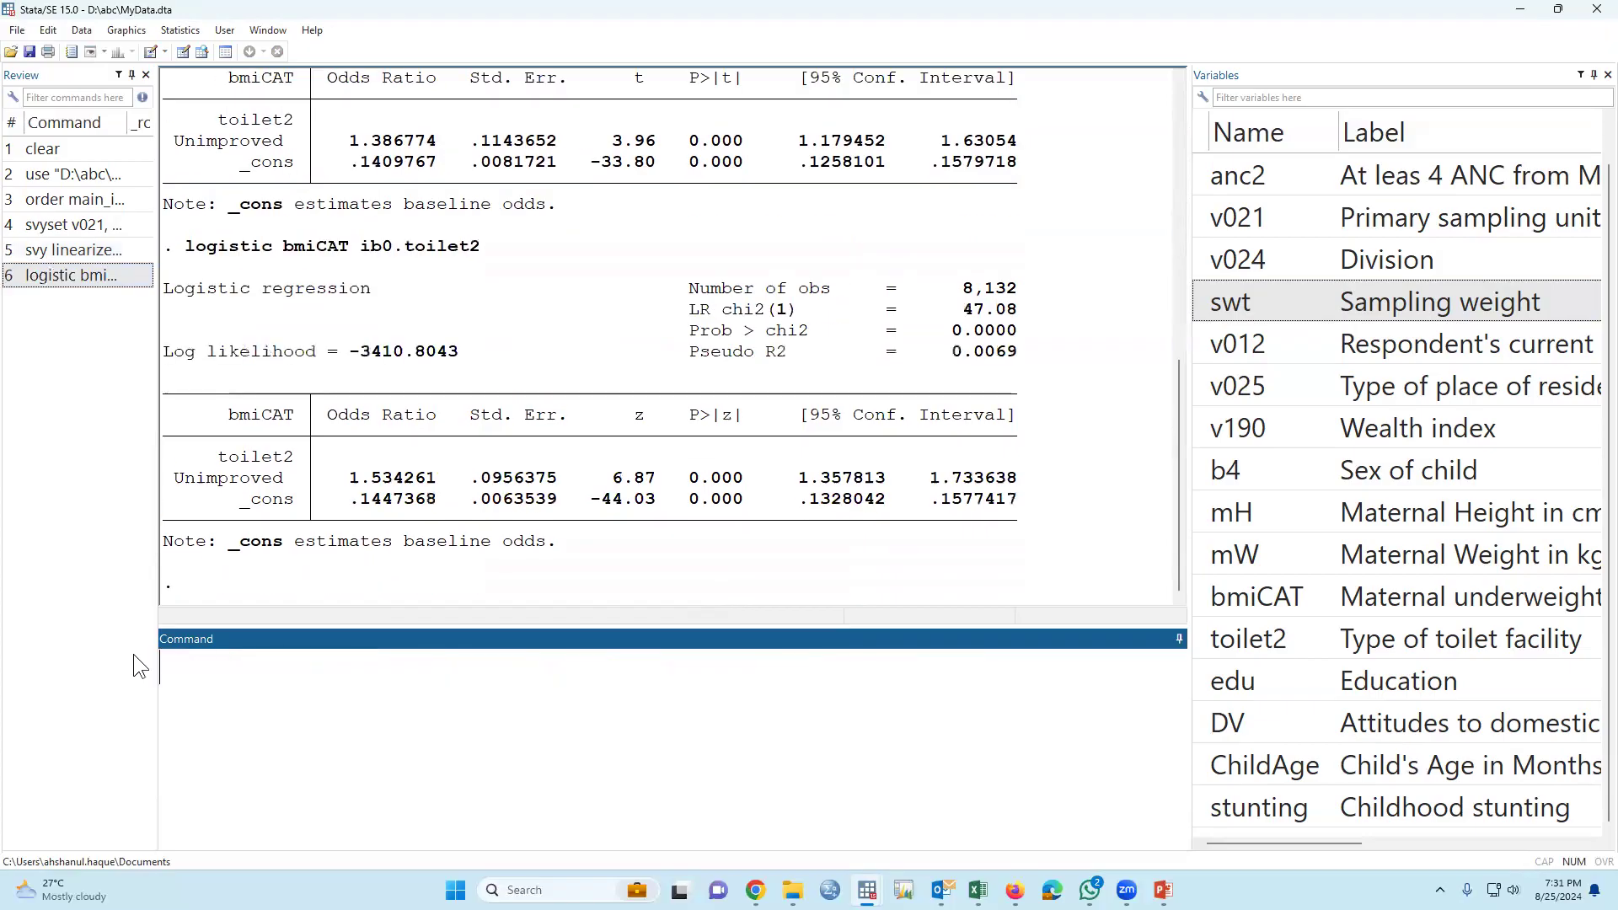
left_click_drag(349, 478, 447, 478)
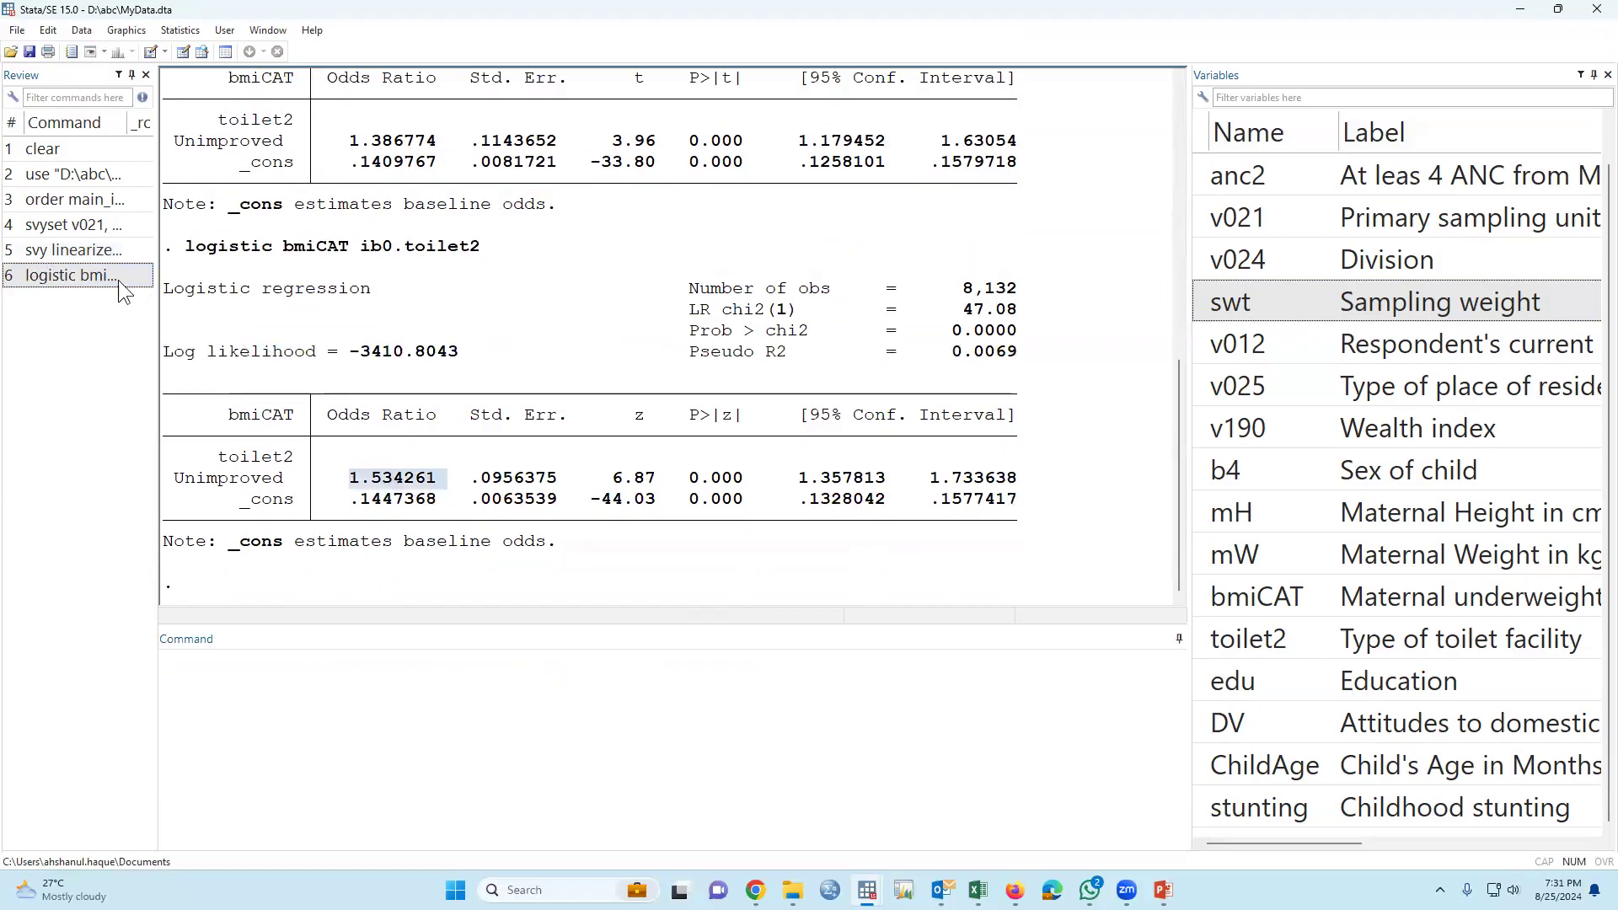
Recall the svy linearized : logistic bmiCAT ib0.toilet2 command from the command history and rerun it.
left_click(103, 250)
left_click_drag(168, 669, 217, 684)
left_click(220, 689)
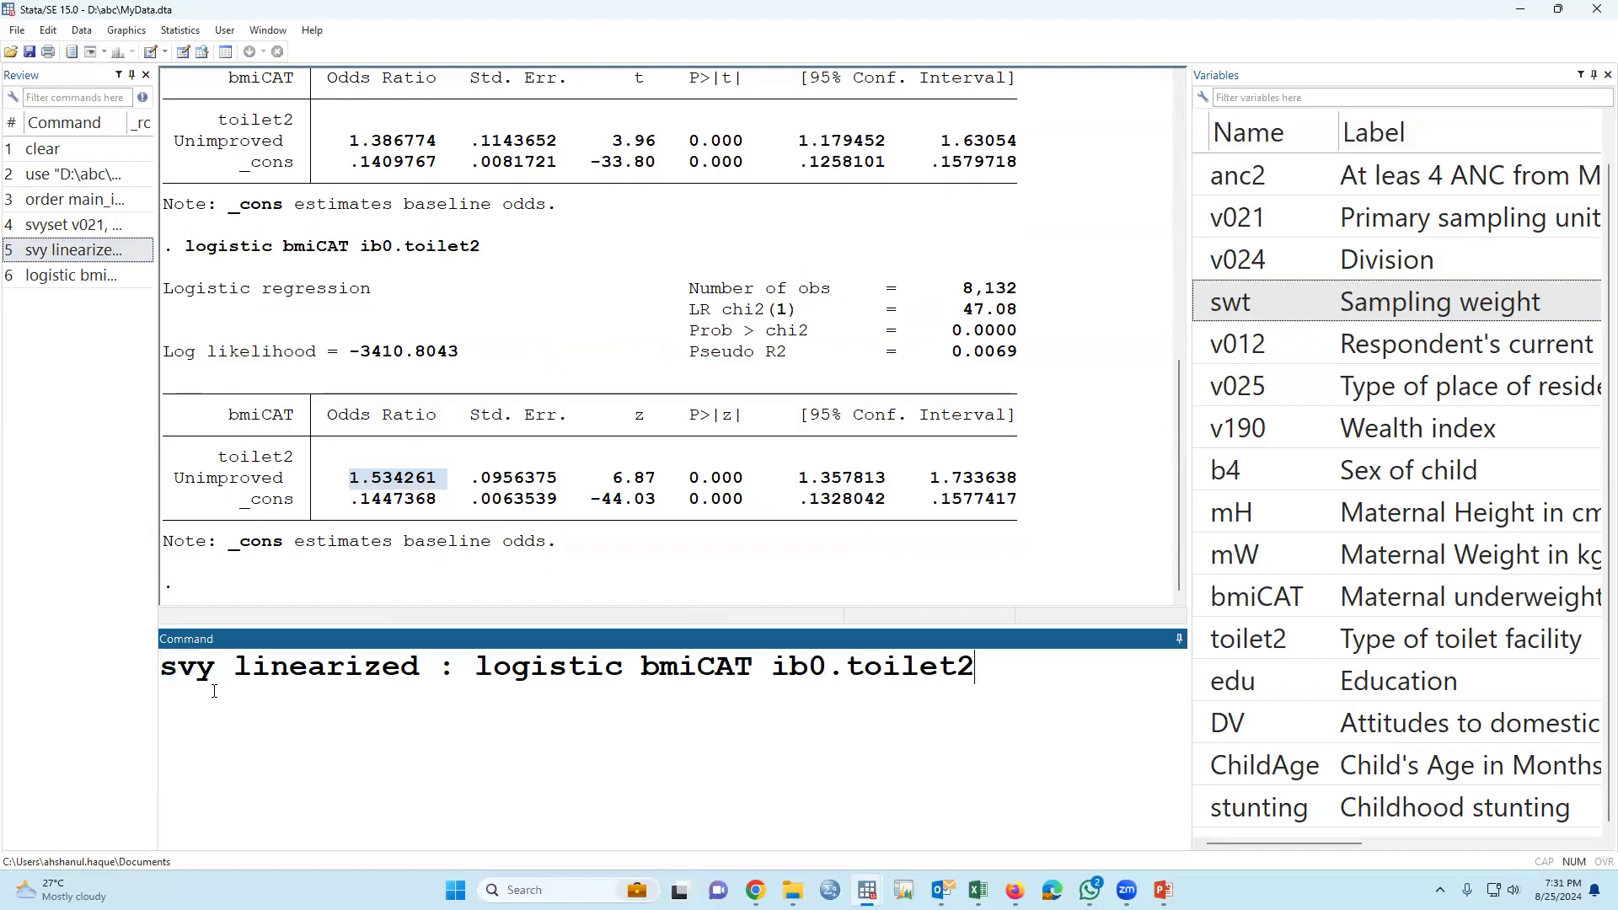
left_click(197, 673)
double_click(197, 673)
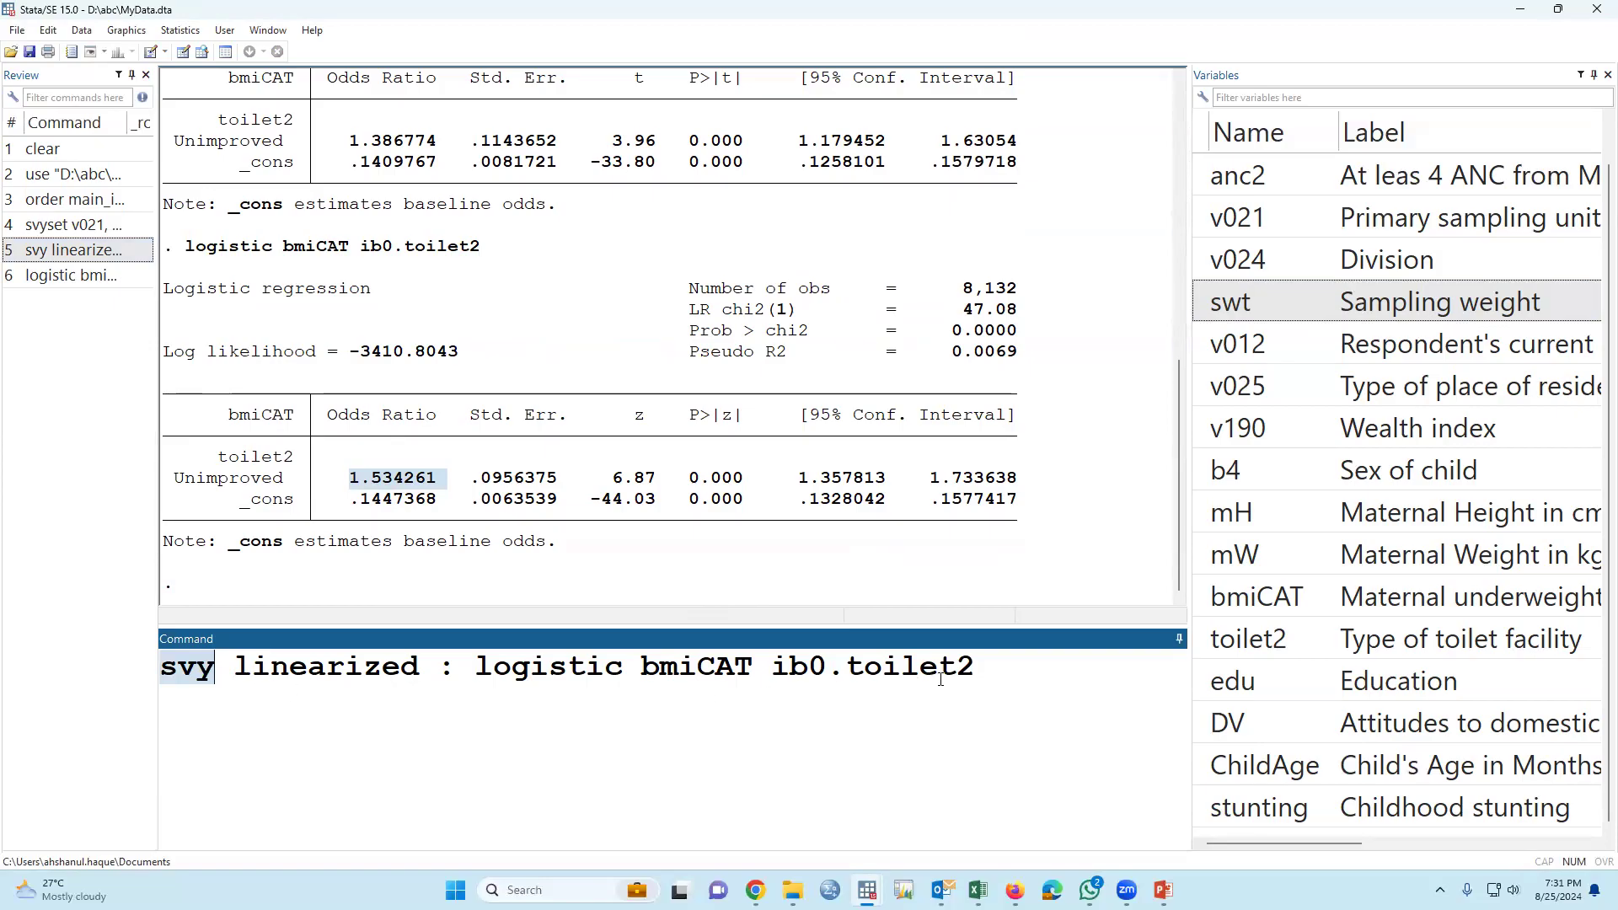
left_click(984, 675)
key("Return")
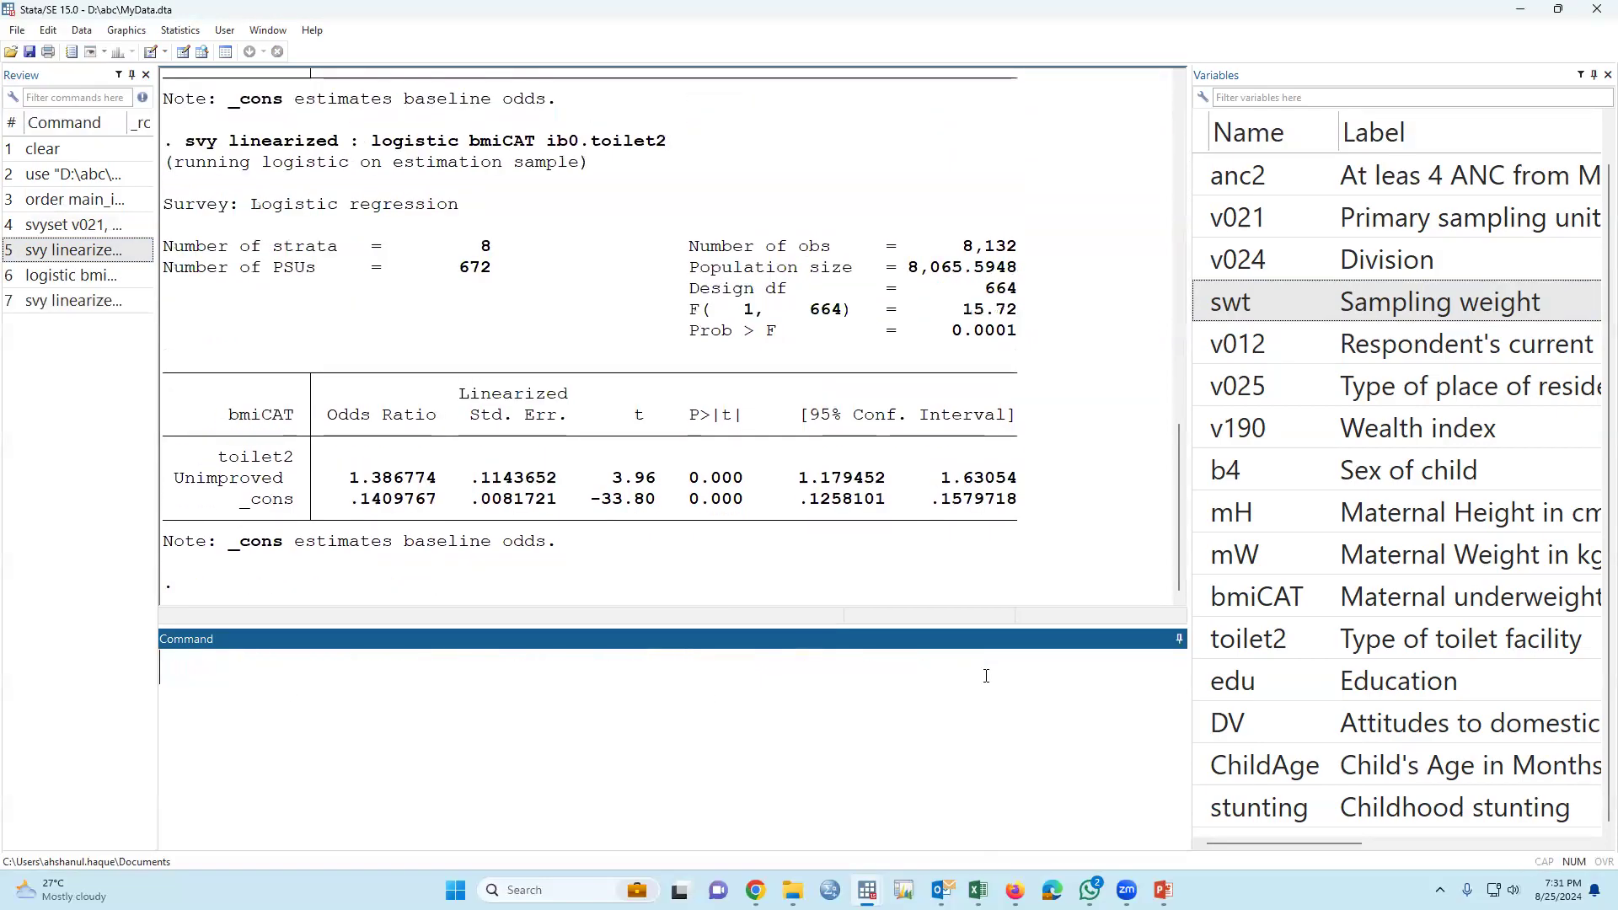
Copy the latest svy linearized regression command from the command history into DO_File2024.do below the svyset line.
left_click(84, 302)
key("ctrl+c")
key("BackSpace")
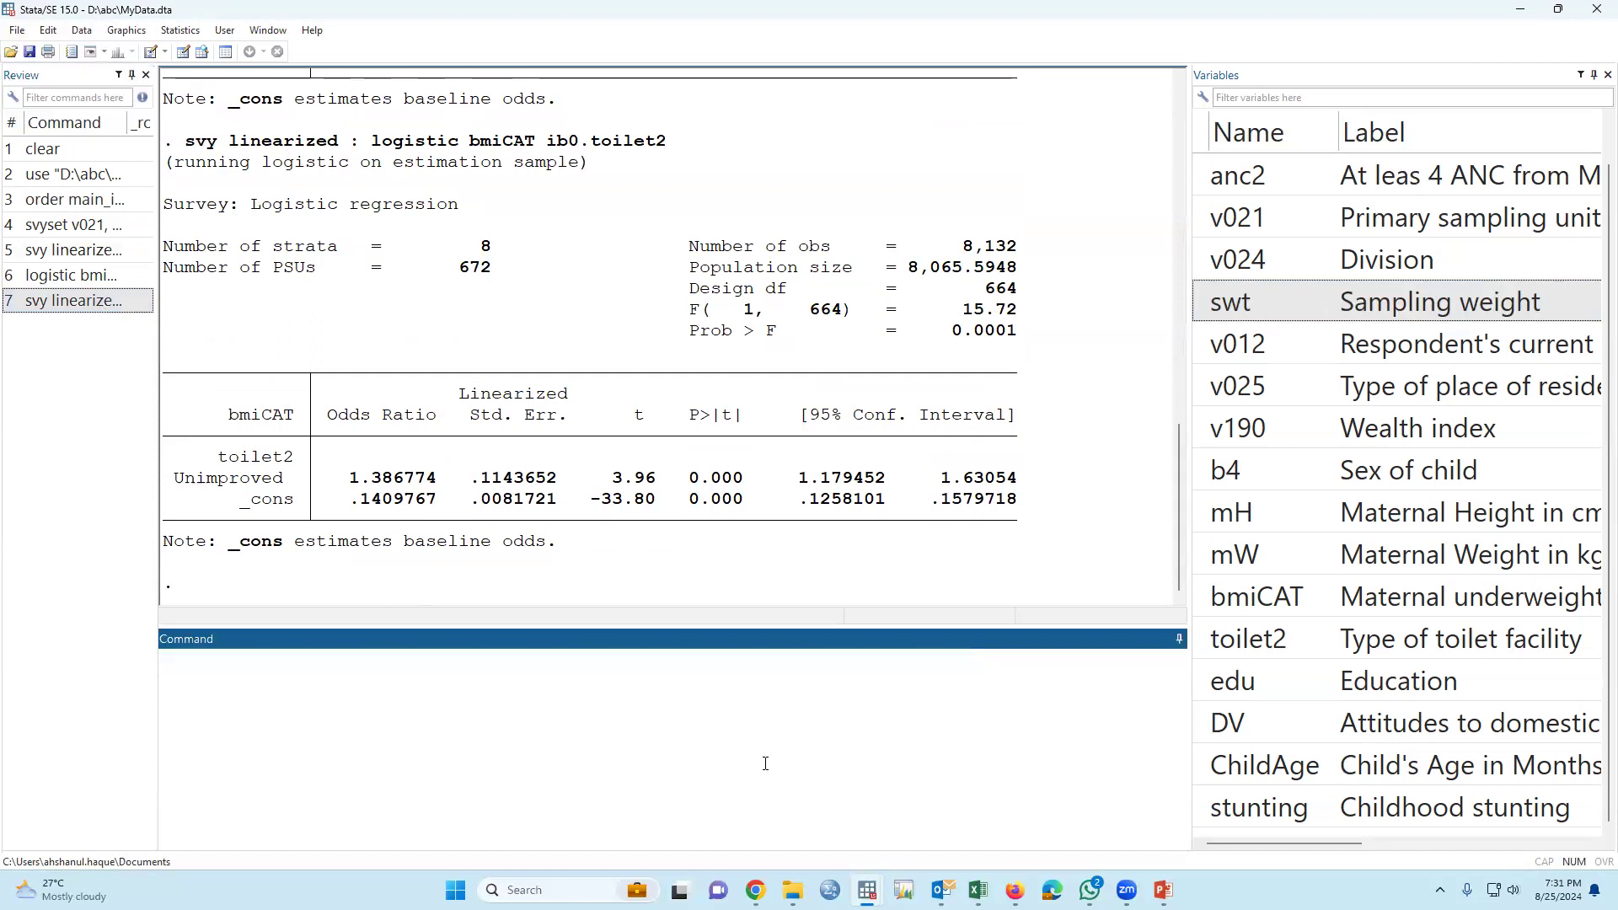
mouse_move(868, 890)
left_click(806, 767)
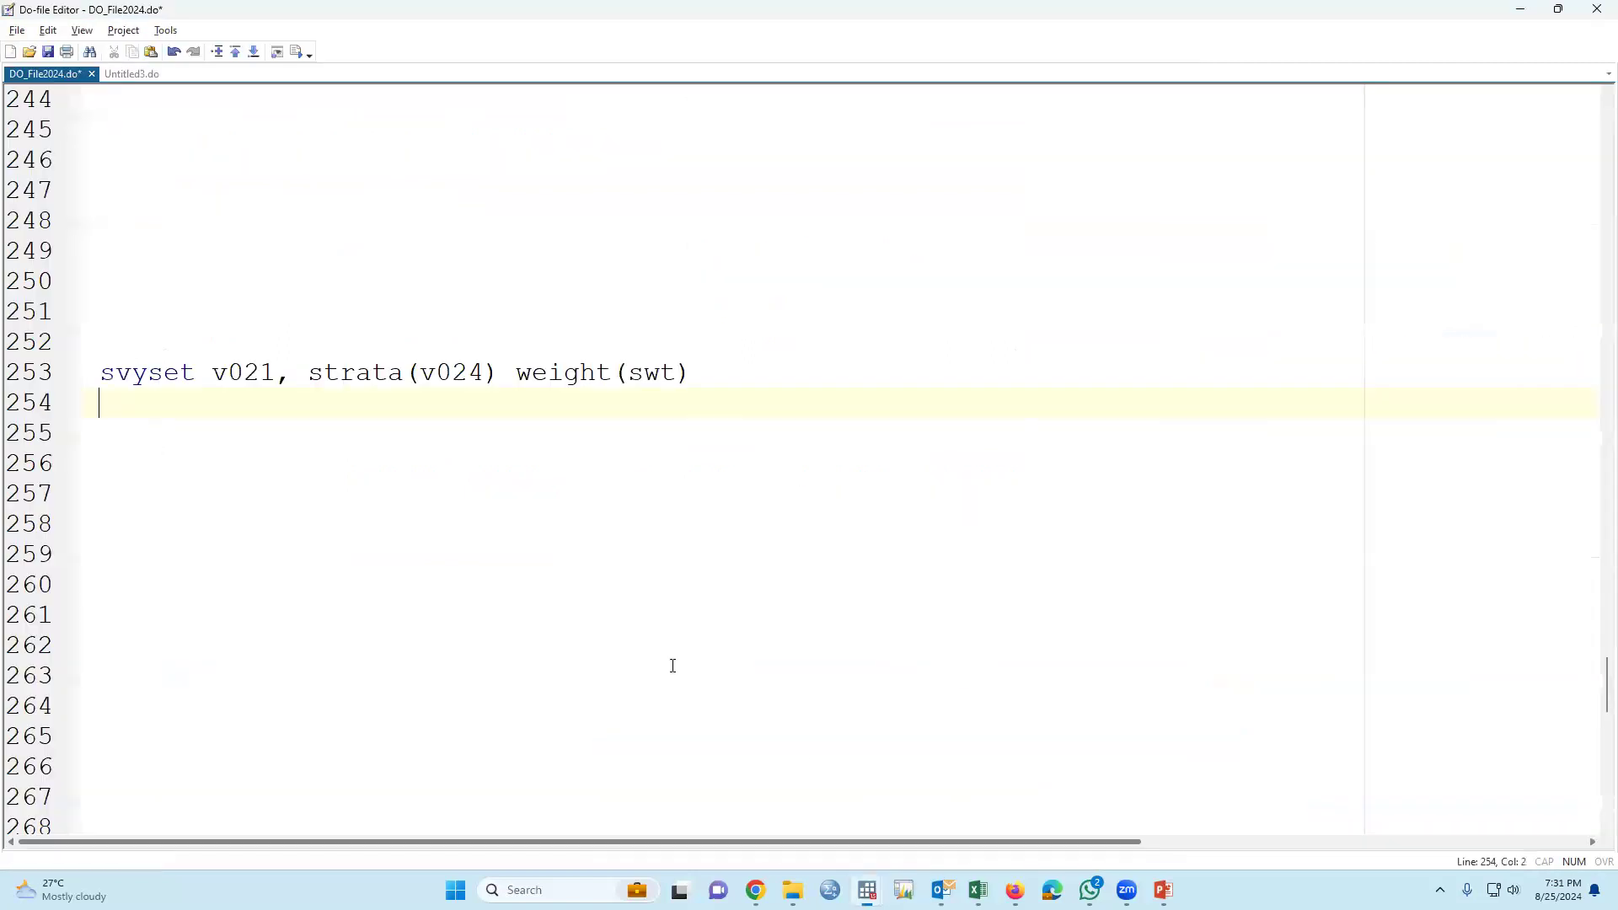
key("ctrl+v")
left_click_drag(329, 341, 343, 486)
left_click(369, 549)
left_click(694, 373)
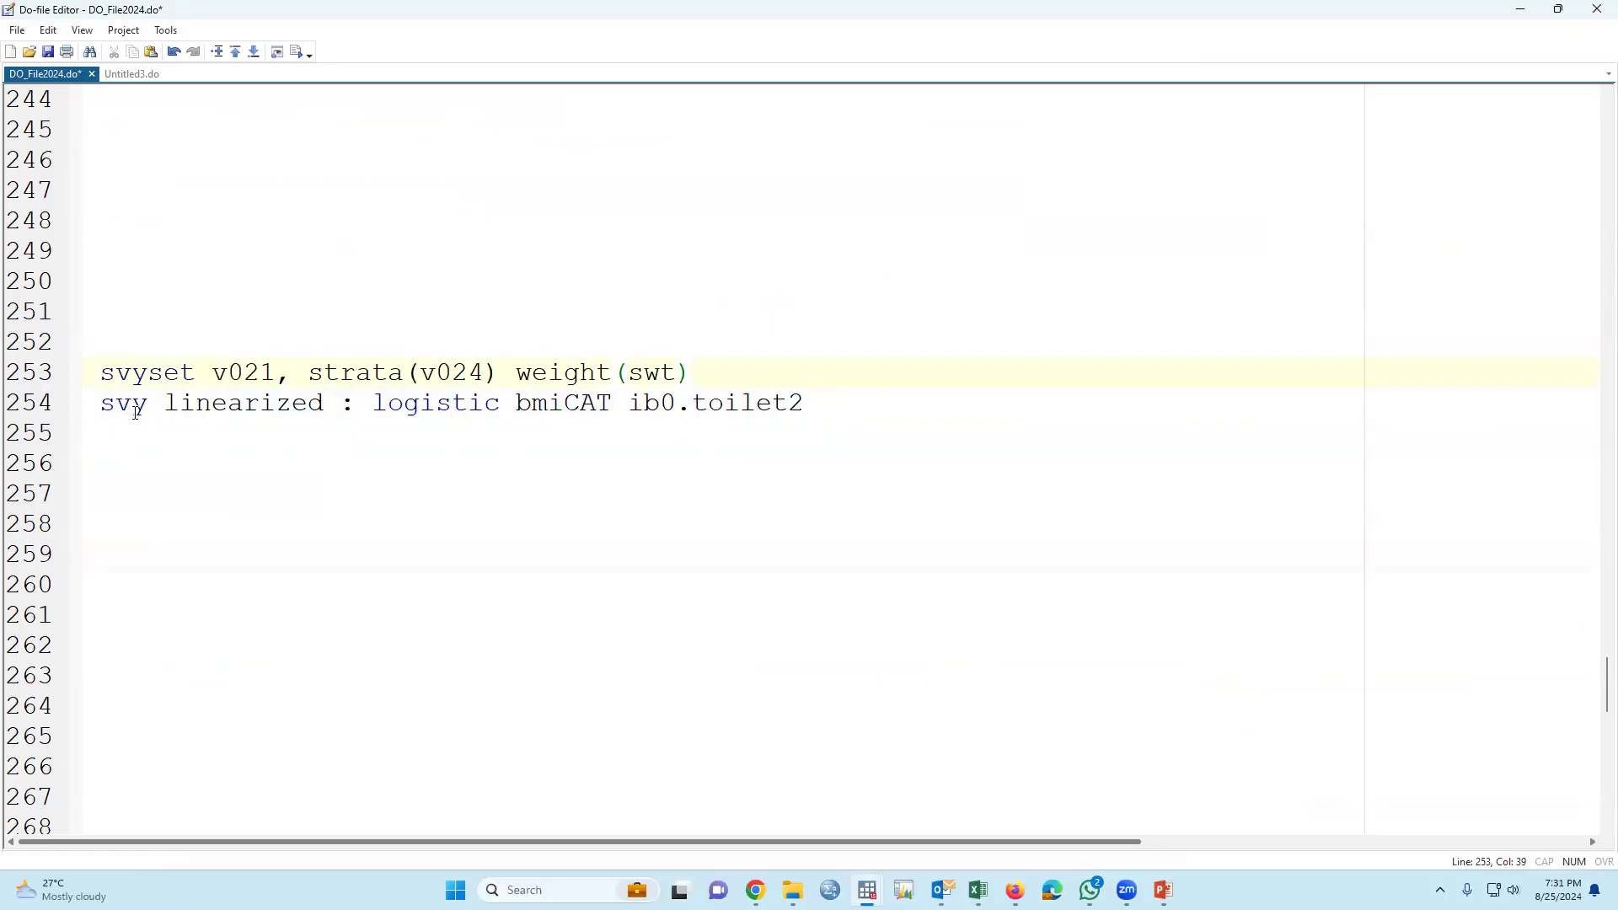
Duplicate the svy linearized regression line onto line 255 of the do-file.
left_click_drag(105, 405, 821, 410)
key("ctrl+c")
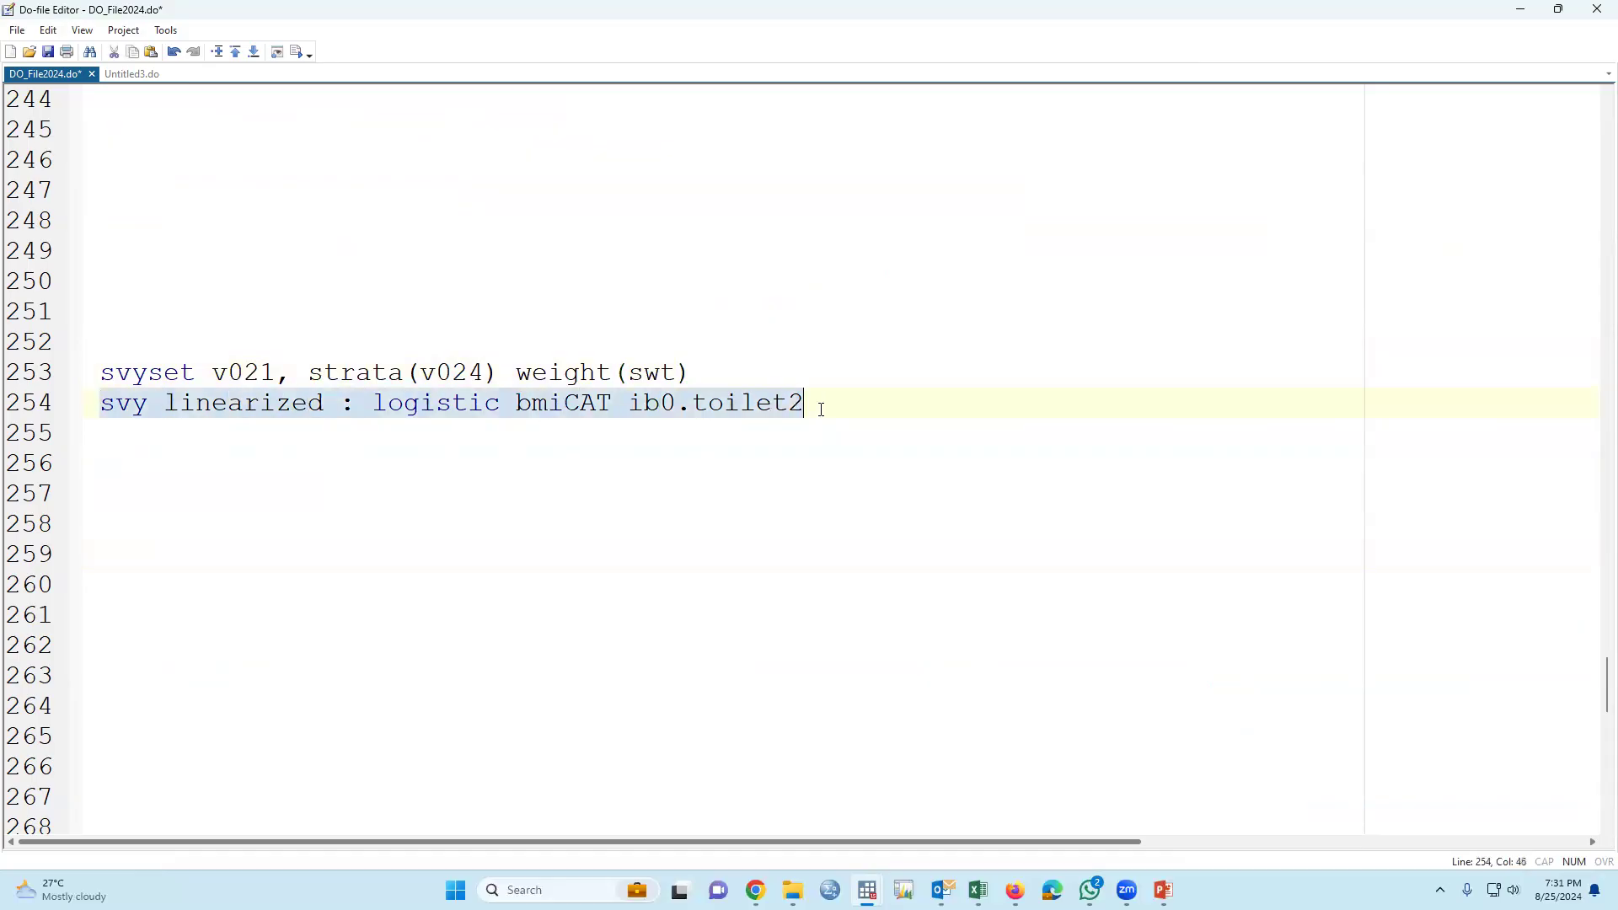
left_click(501, 453)
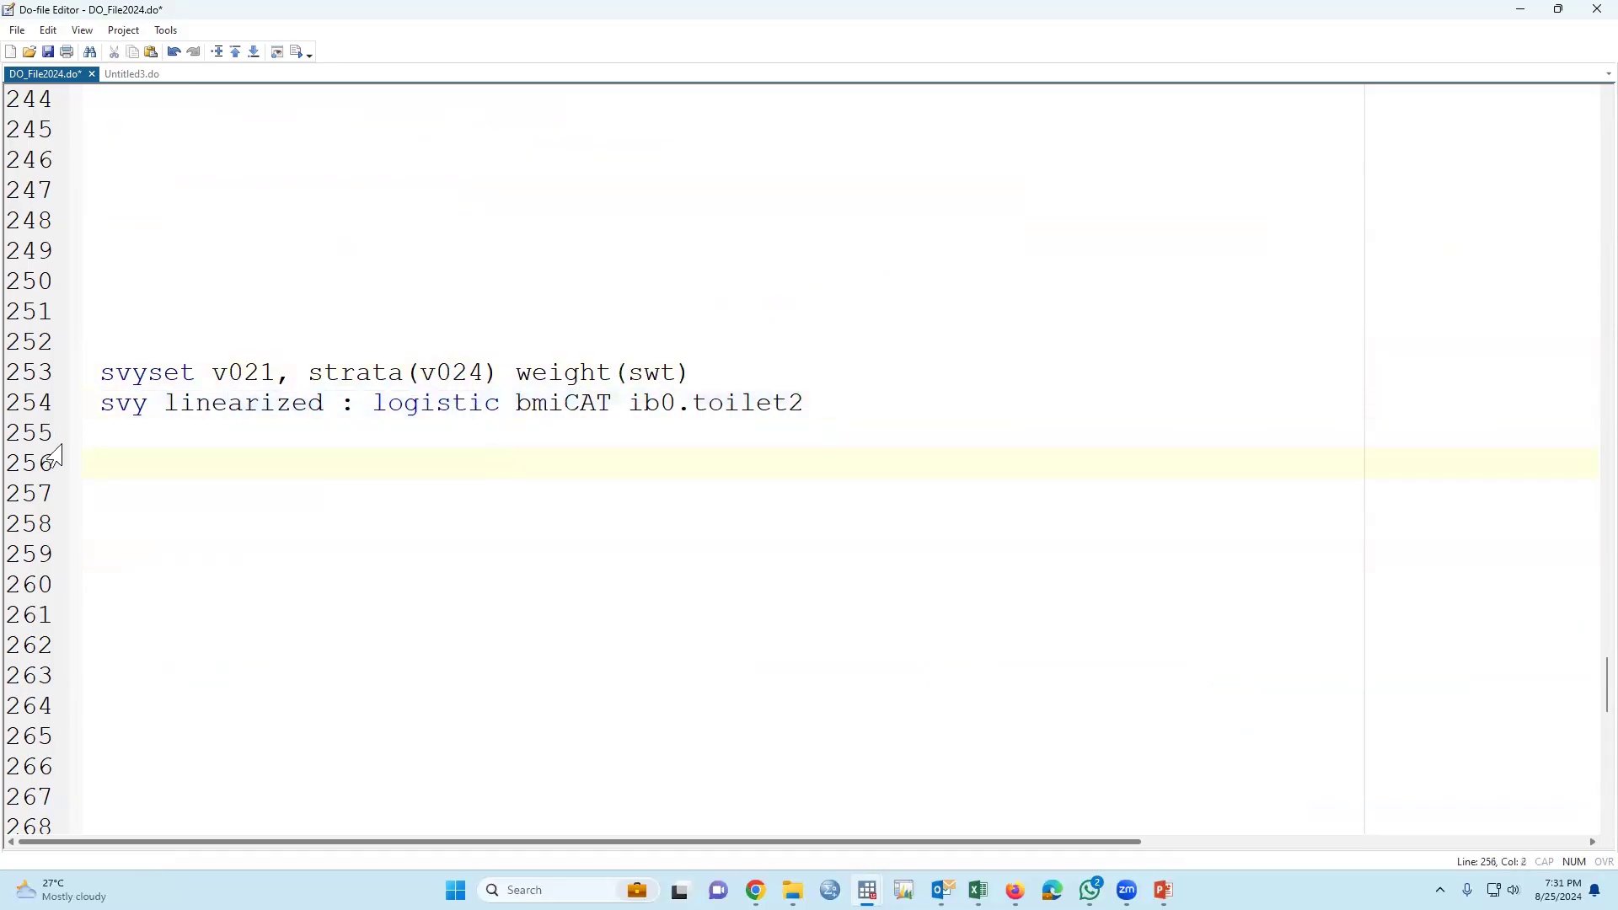
left_click(104, 428)
key("ctrl+v")
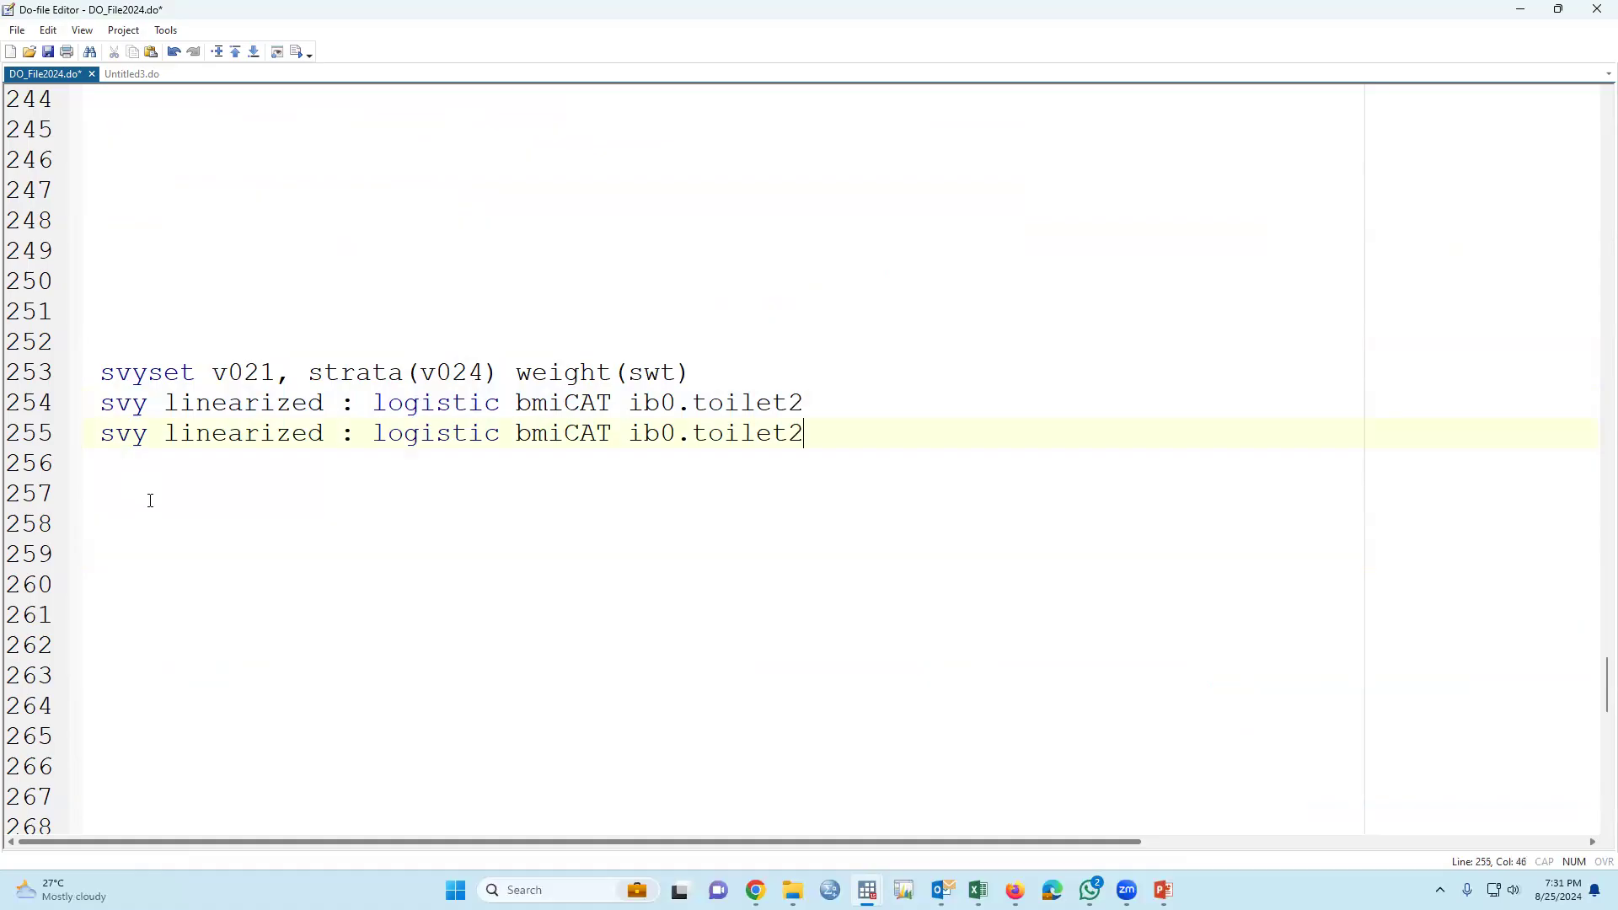
Append the predictors ib1.v025 ib0.DV ib1.anc2 v012 ib1.edu to the duplicated regression on line 255.
scroll(250, 601, "up", 2)
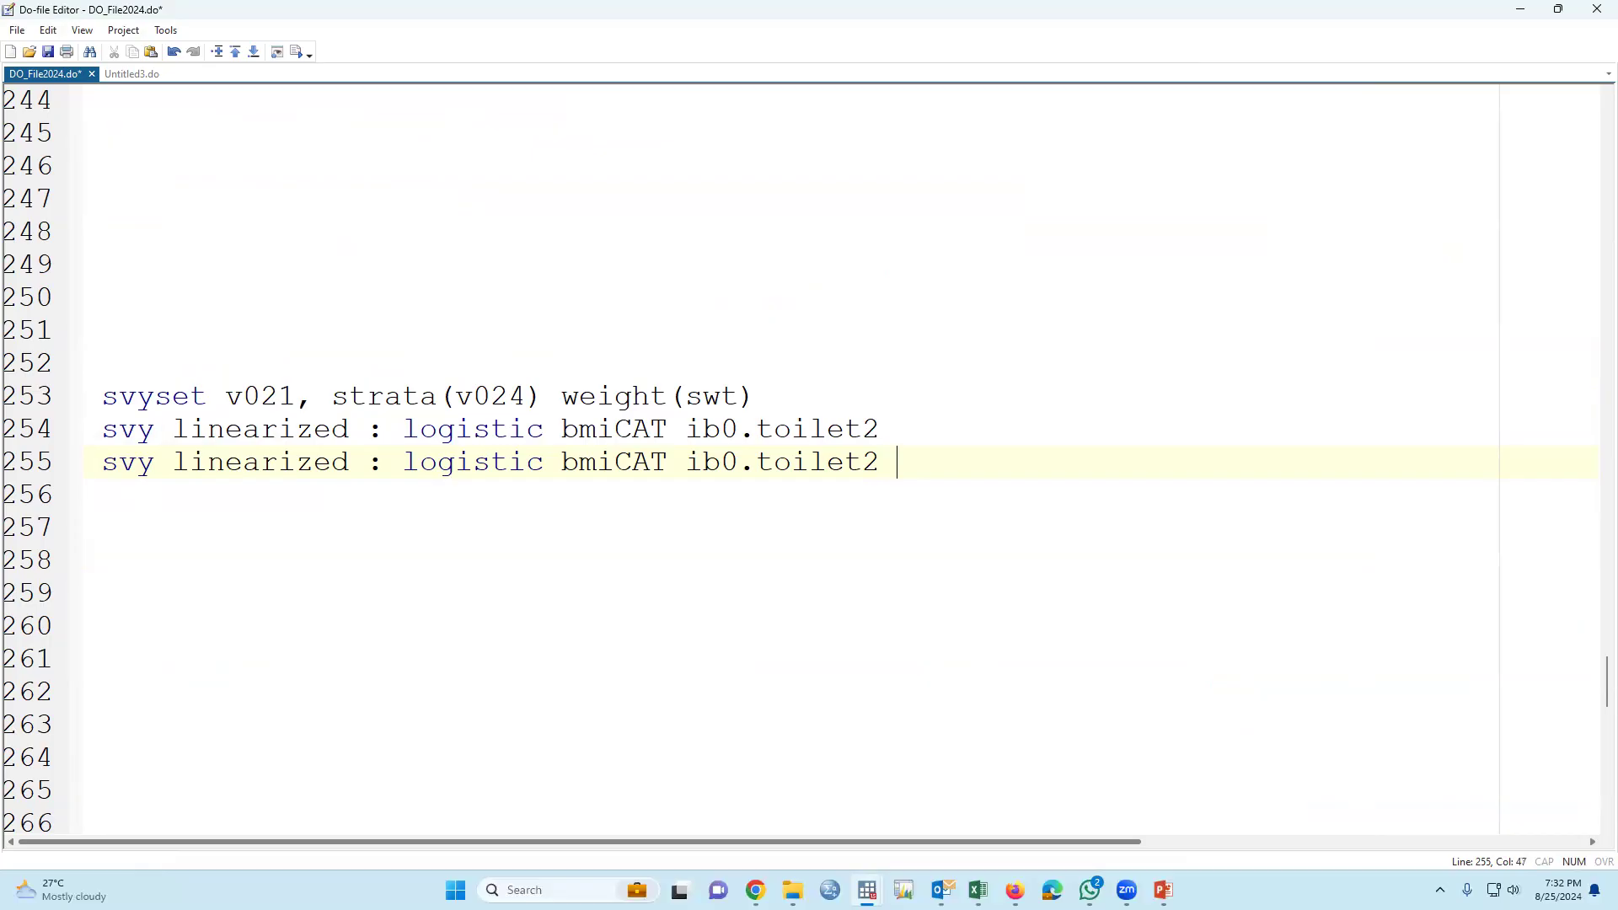
key("alt+Tab")
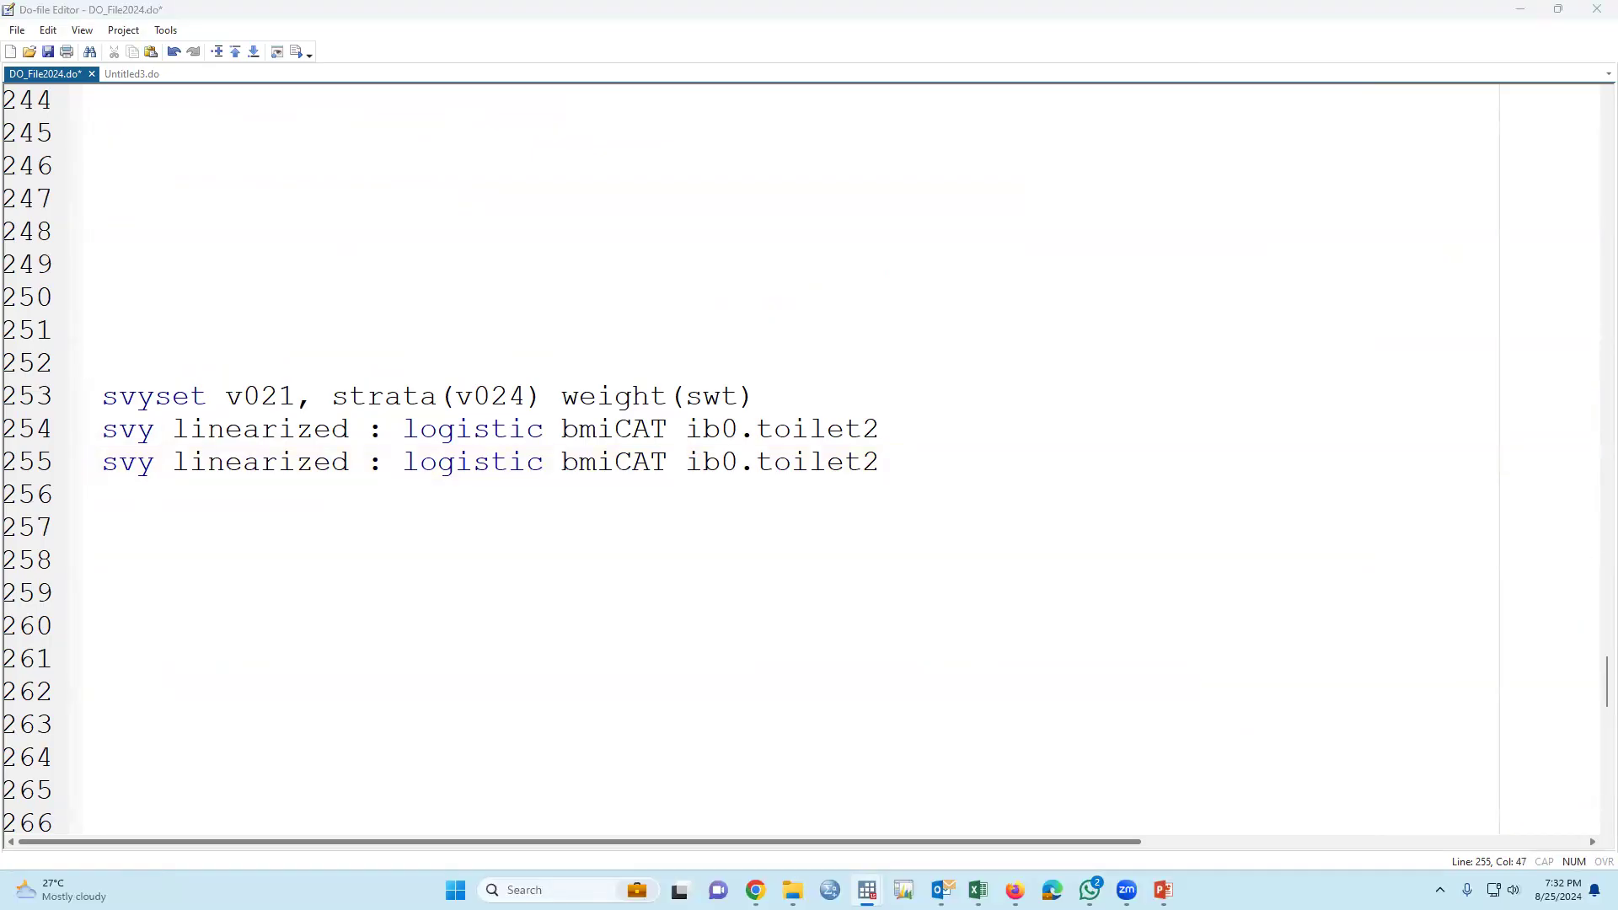
left_click(953, 463)
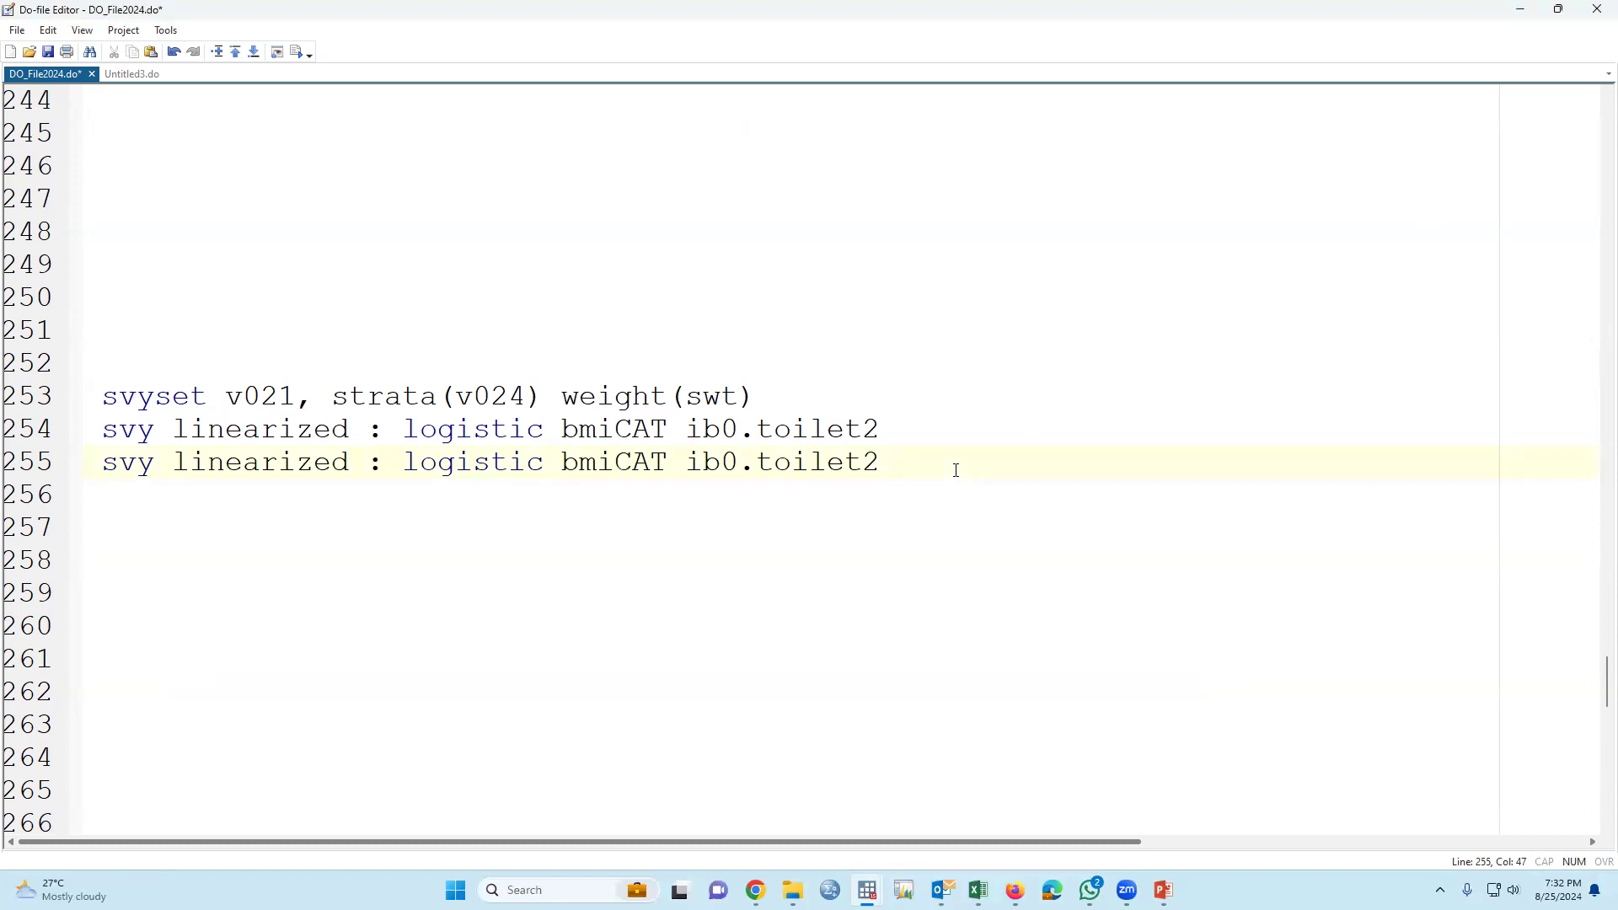
type("ib1.v025 ib0.DV ib1.anc2 v012 ib1.edu")
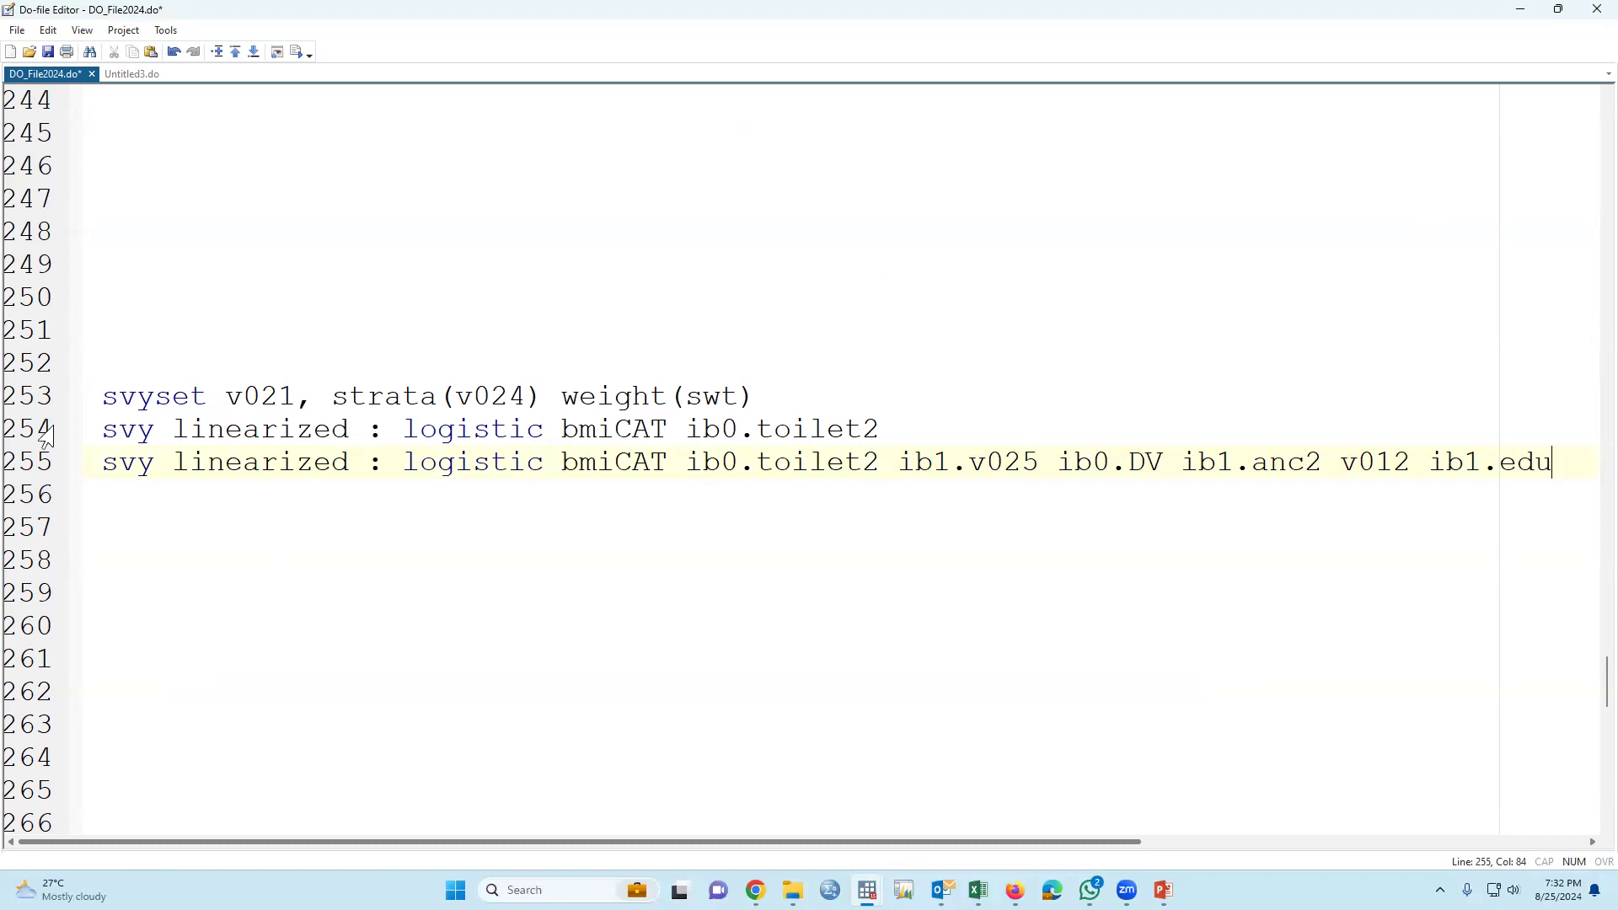
Execute only line 255 of the do-file and review the toilet2 row of its output in the main Stata window.
left_click(35, 464)
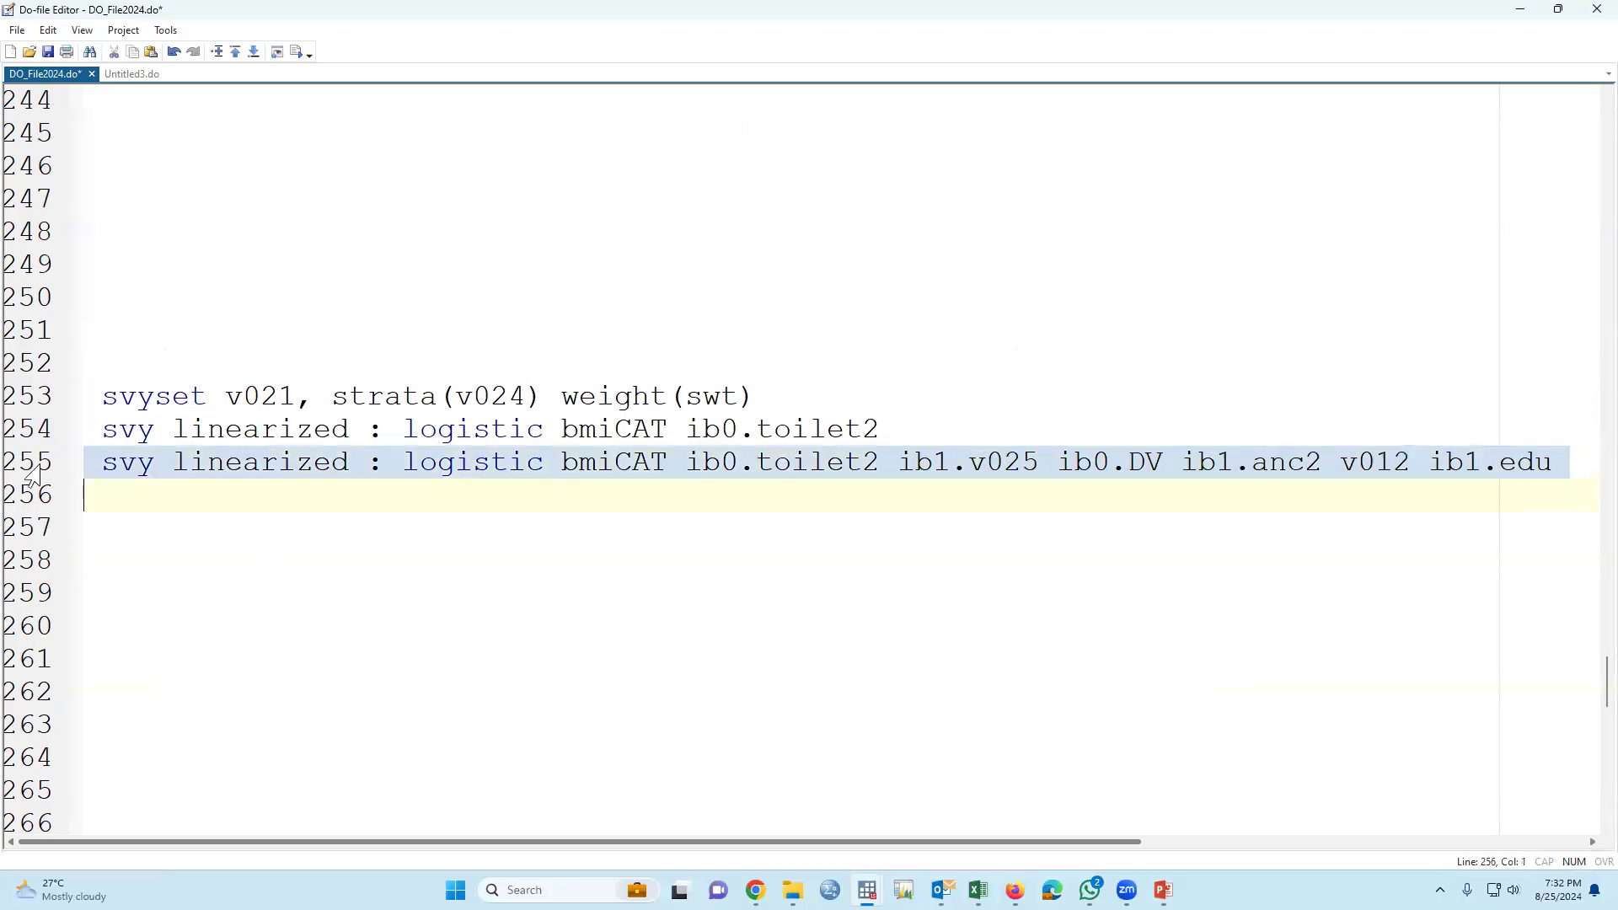
left_click(302, 57)
mouse_move(867, 890)
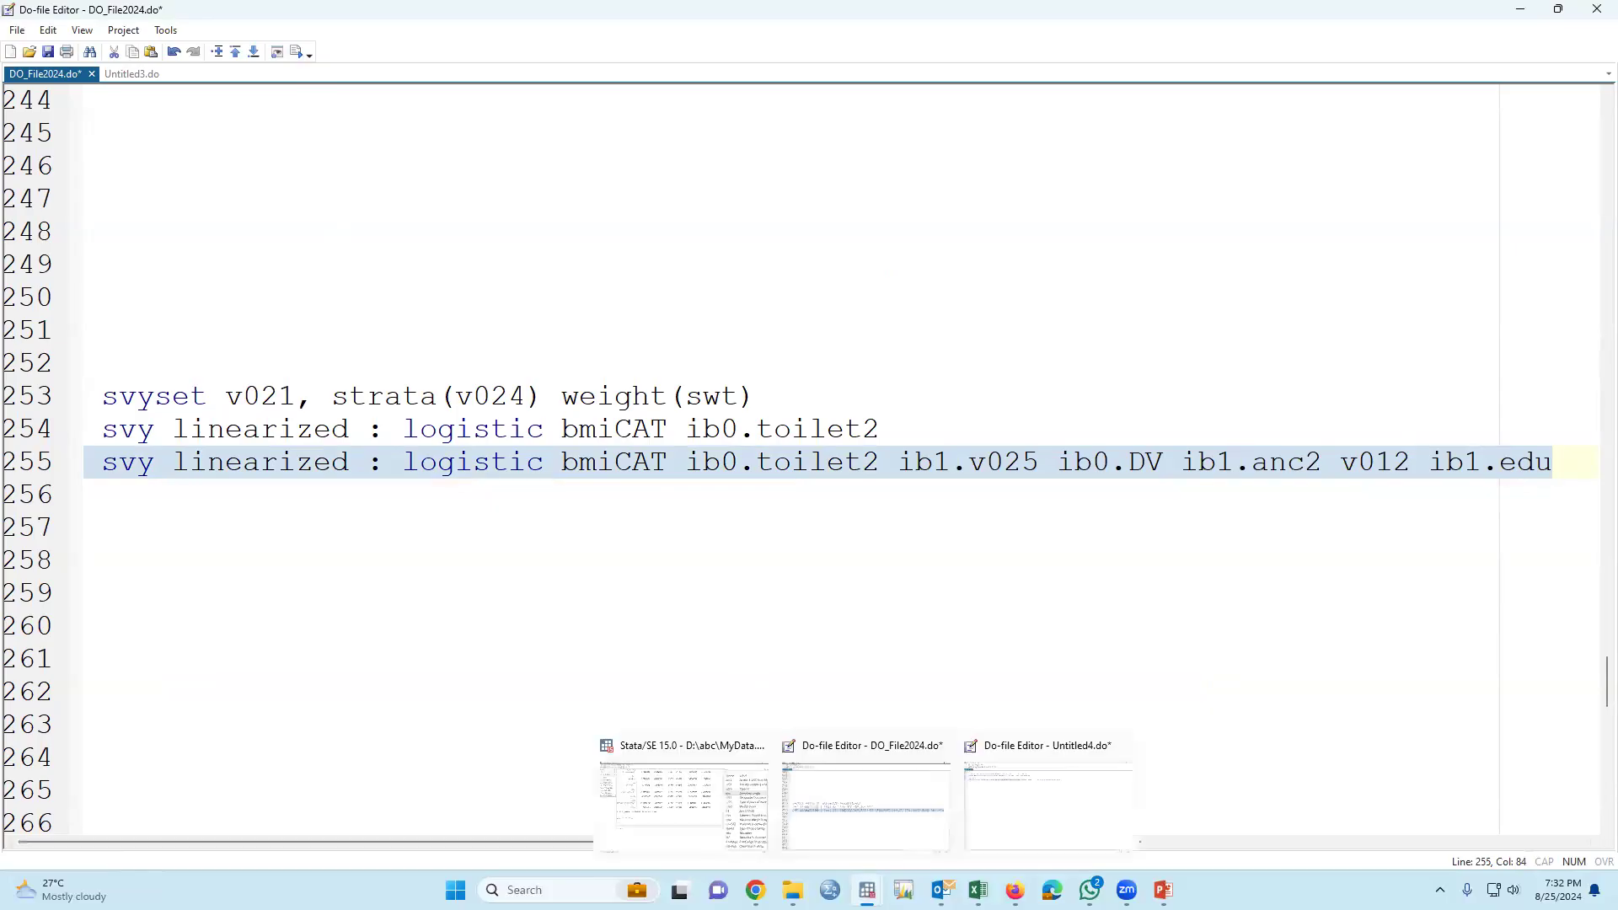
left_click(683, 797)
scroll(695, 390, "up", 4)
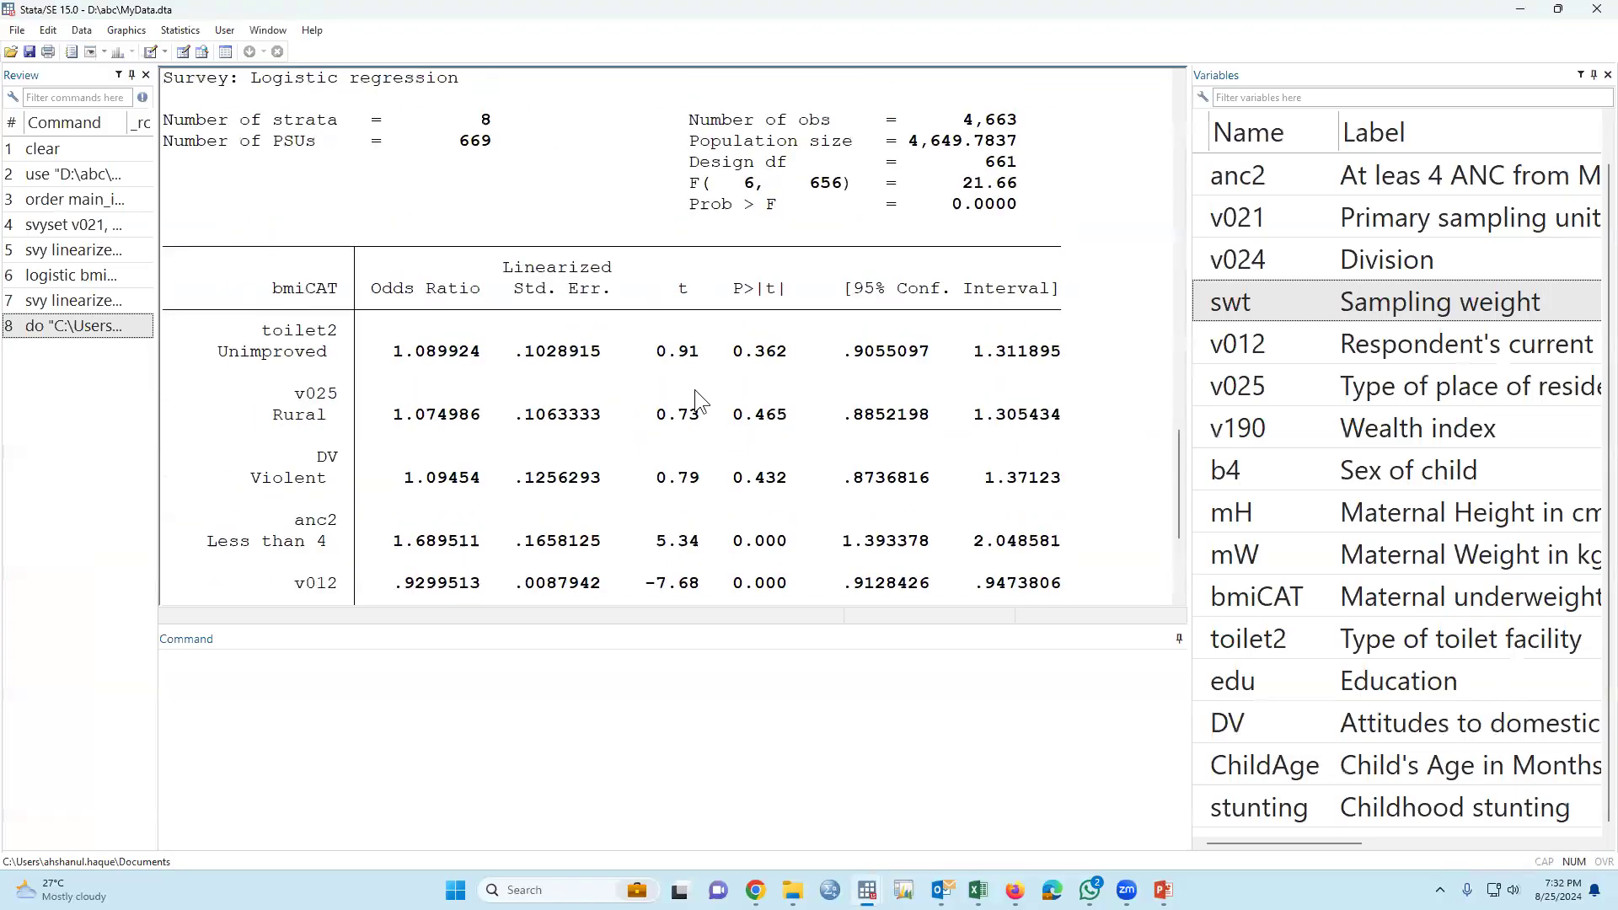
scroll(543, 431, "down", 2)
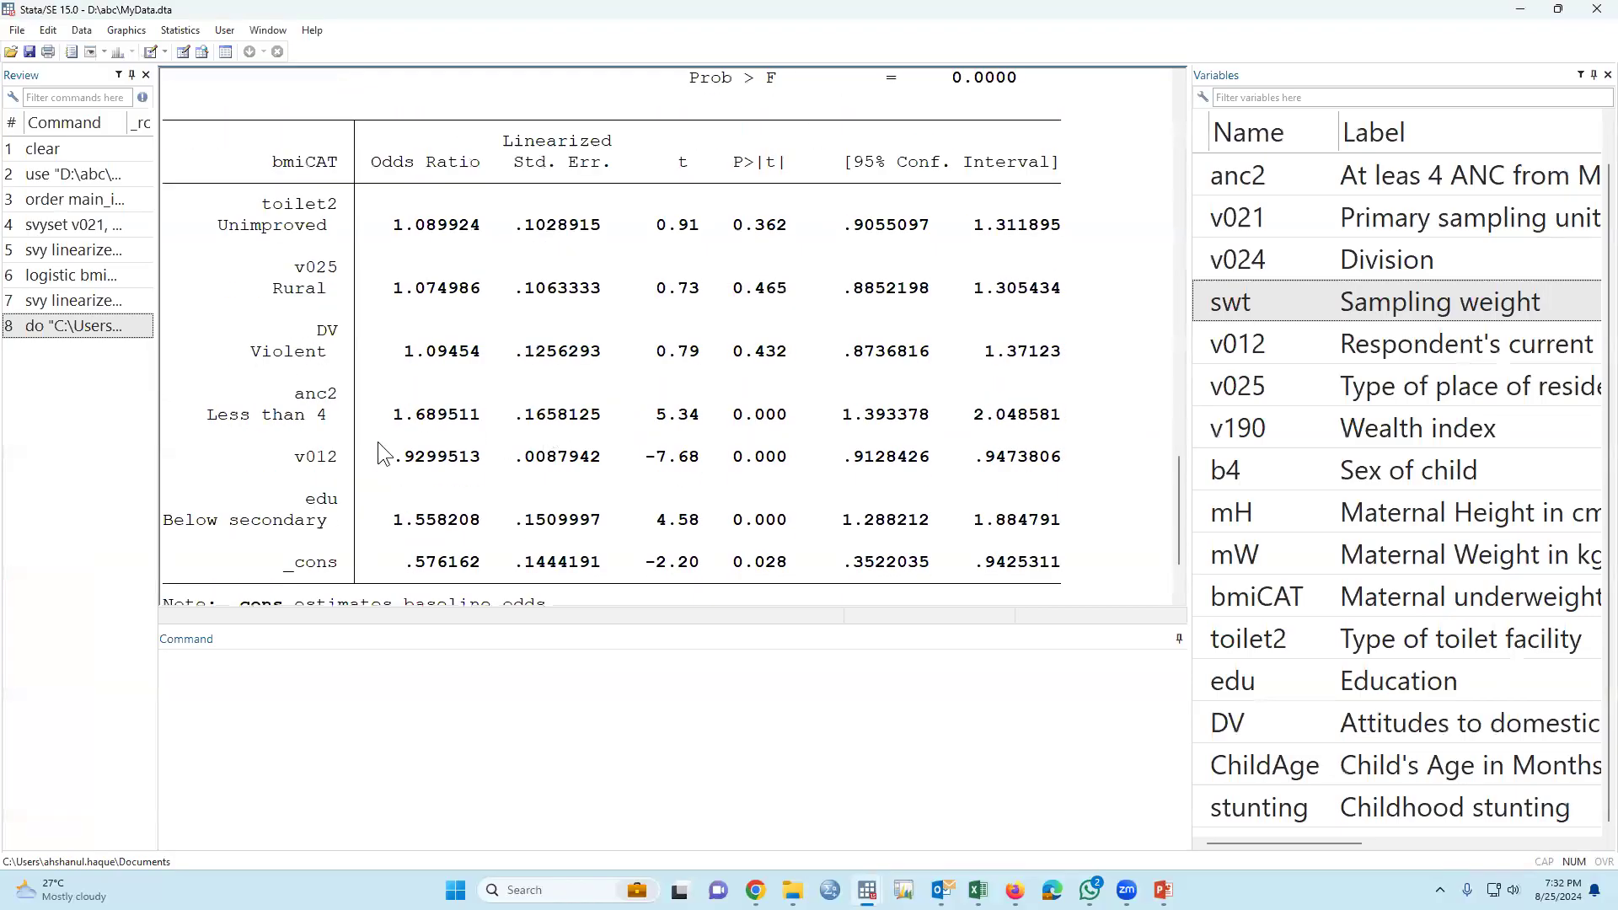
left_click_drag(220, 226, 1053, 236)
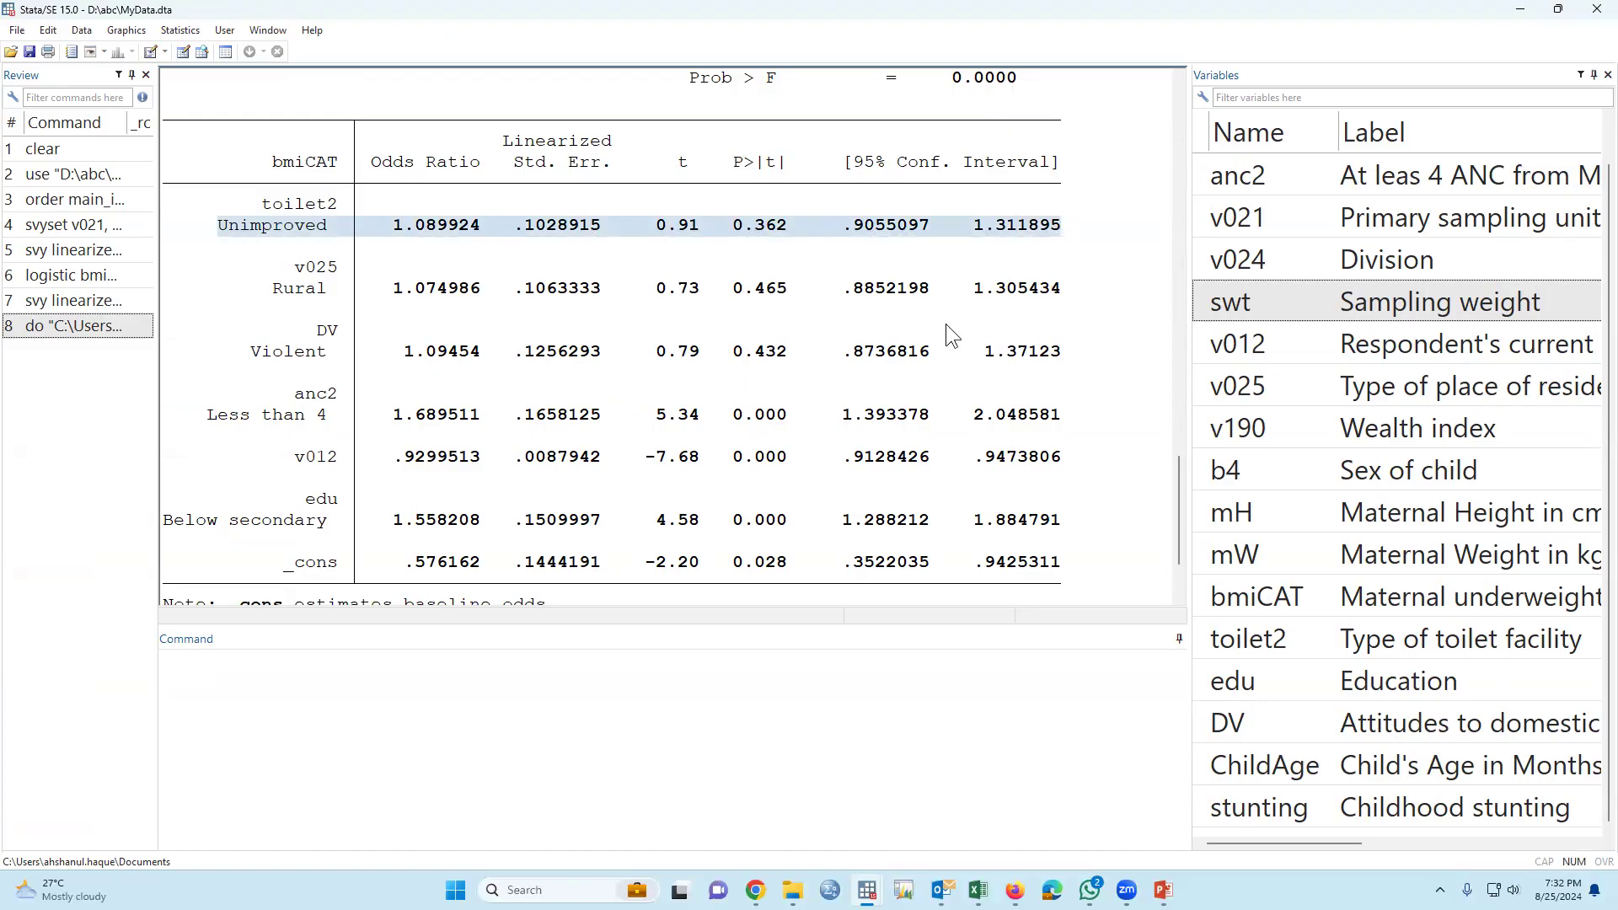
Paste the logistic cluster( v021 ), melogit, xtset v021 and xtgee commands into DO_File2024.do above the svyset line.
key("alt+Tab")
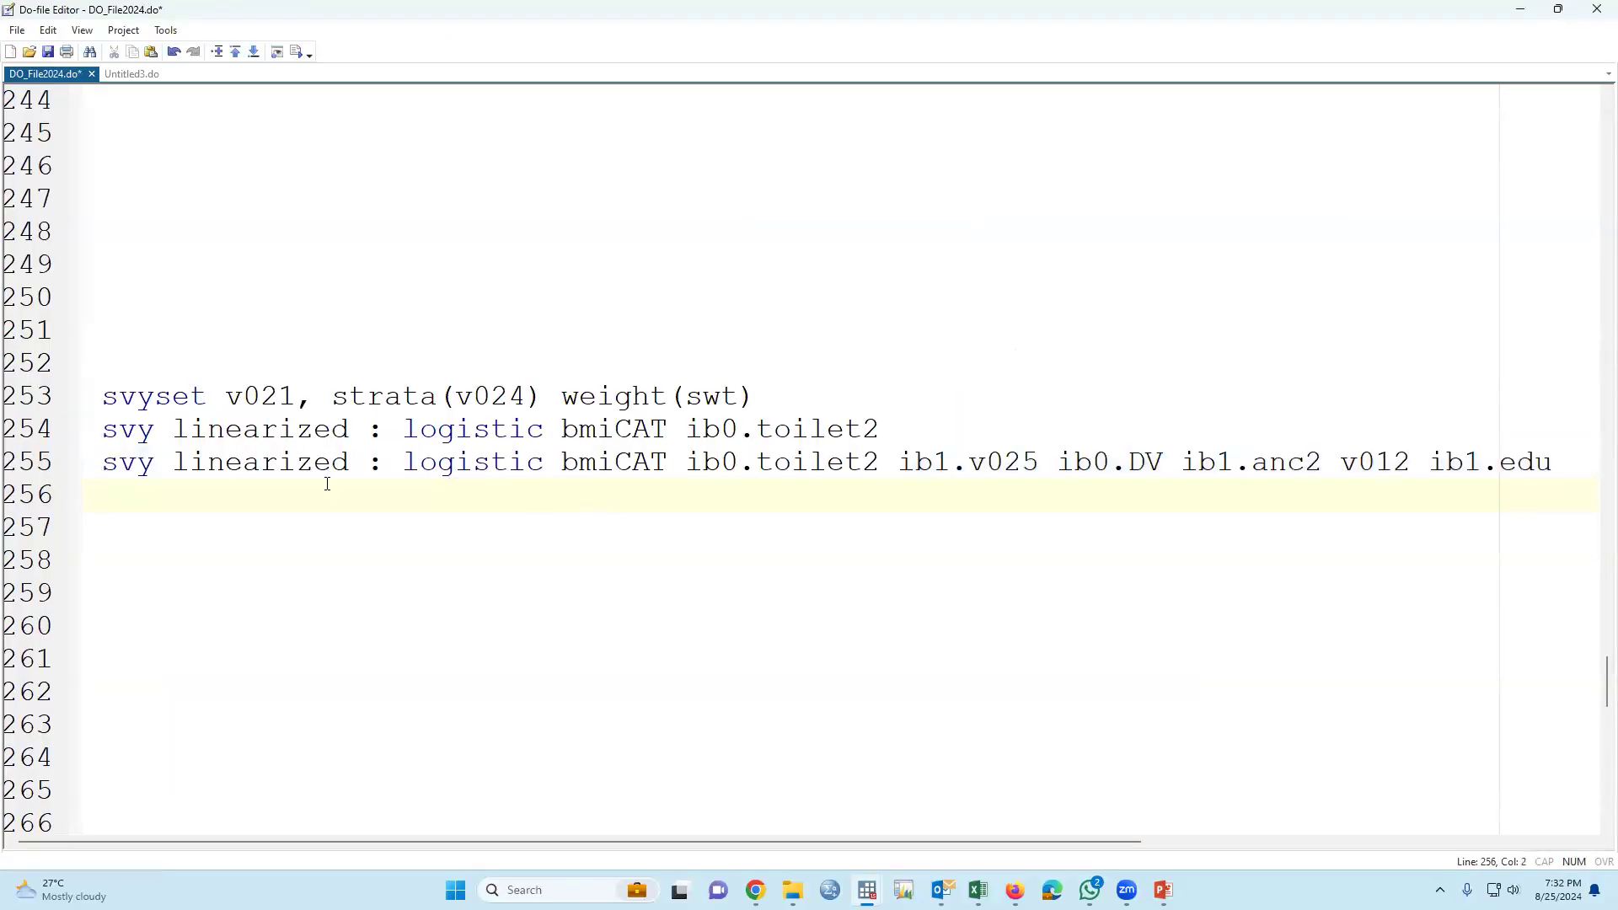
key("alt+Tab")
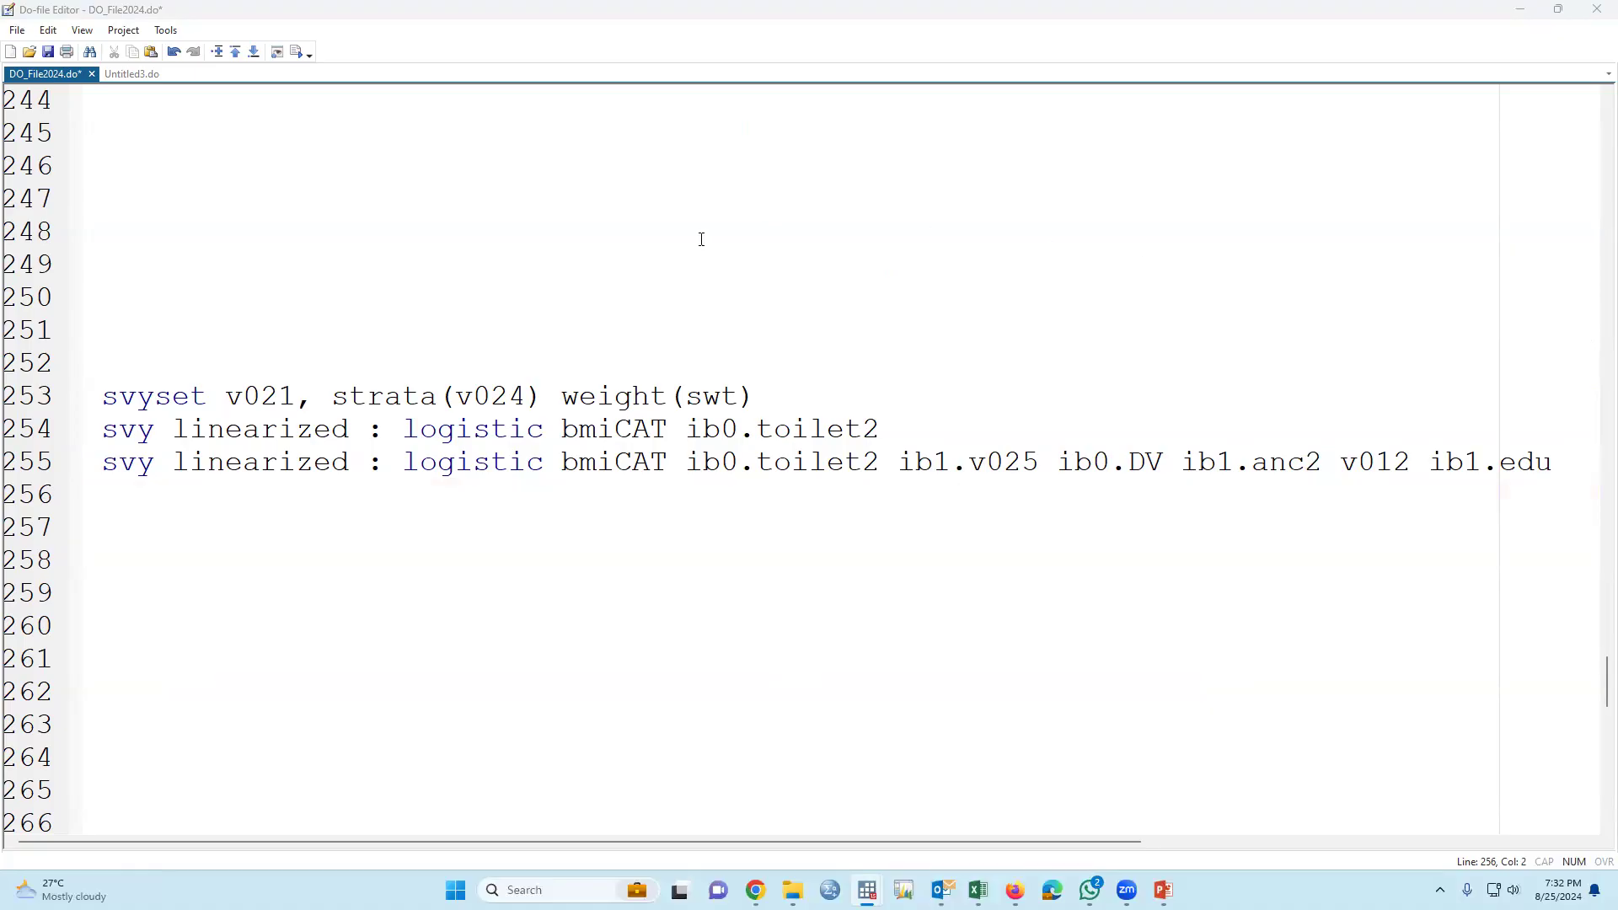
left_click(197, 304)
key("ctrl+v")
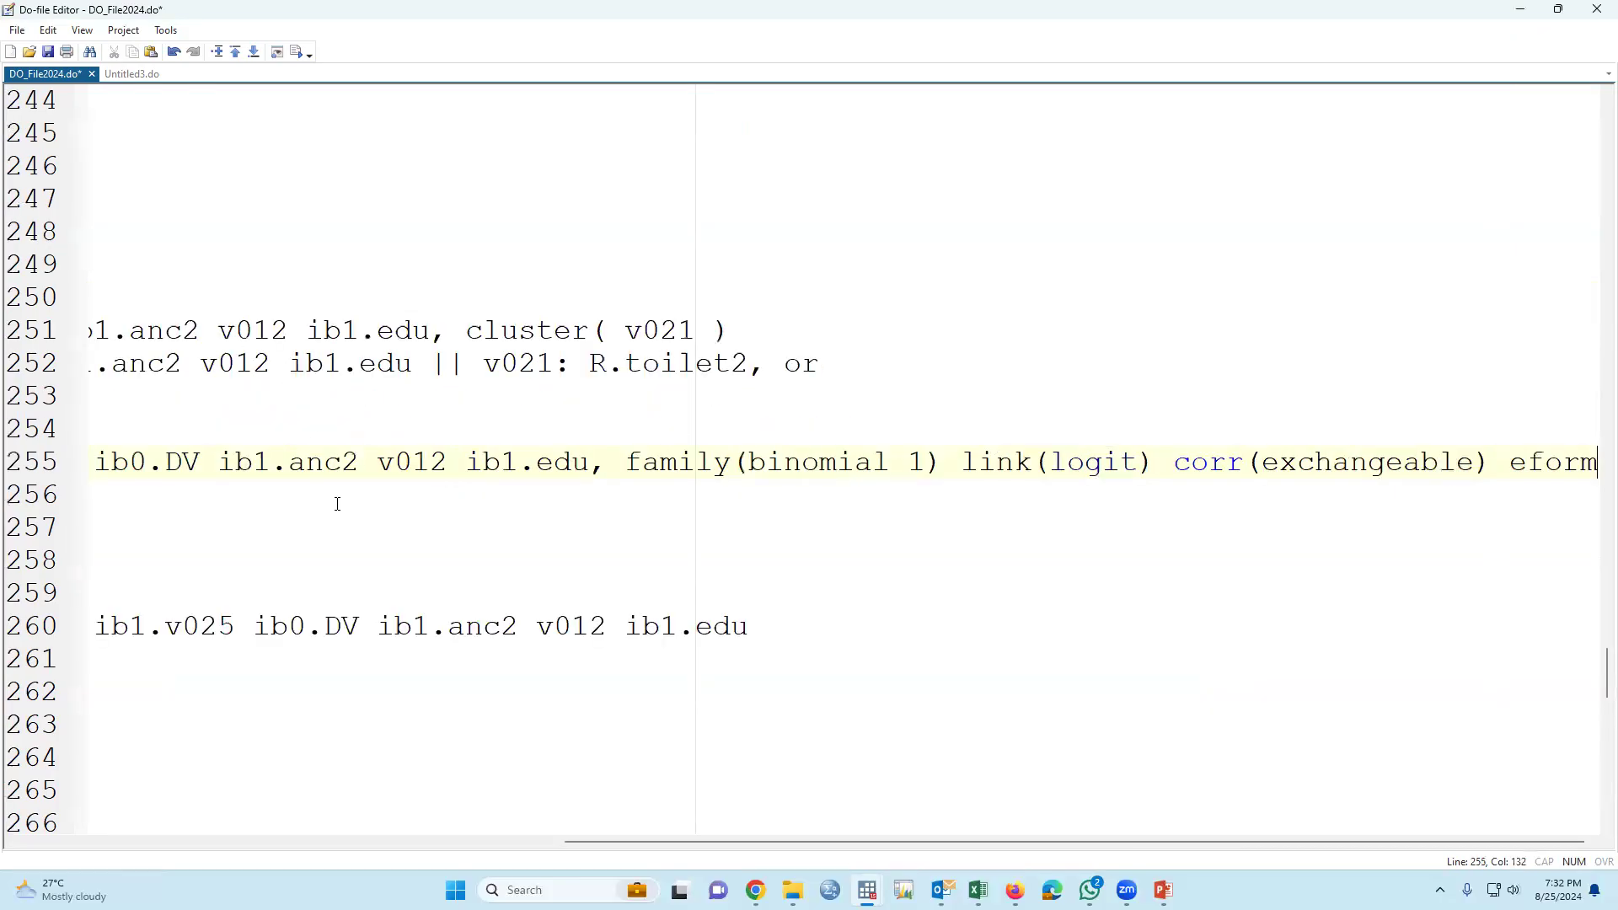
Review the pasted clustered logistic, melogit and xtgee regression commands in the do-file alongside the svyset block.
left_click_drag(639, 842, 34, 841)
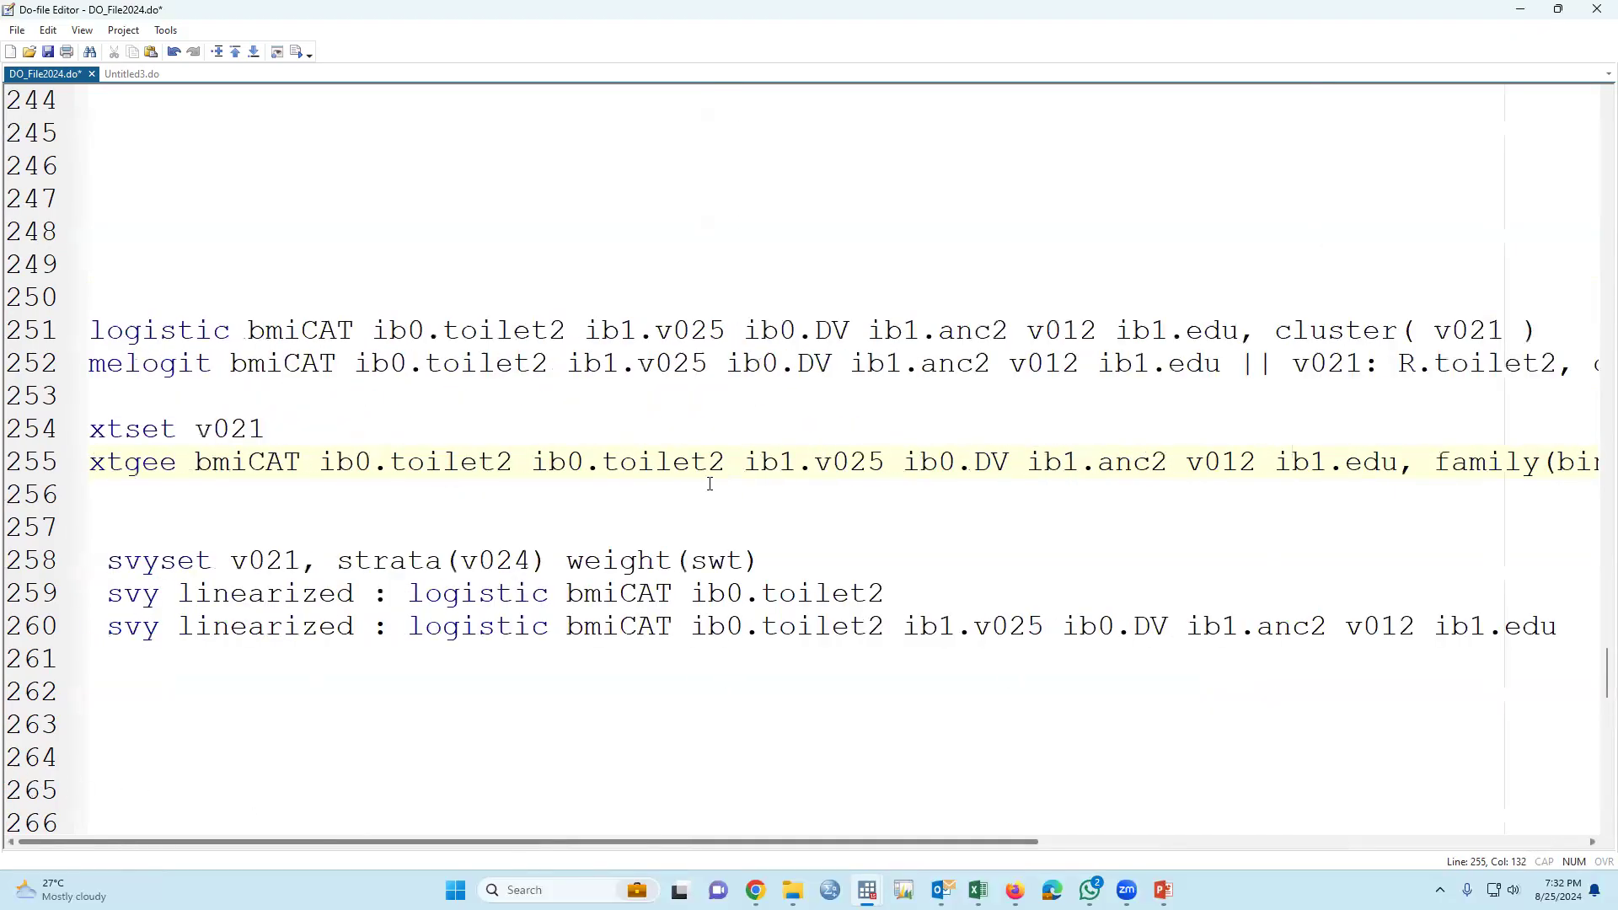
left_click_drag(1549, 323, 575, 295)
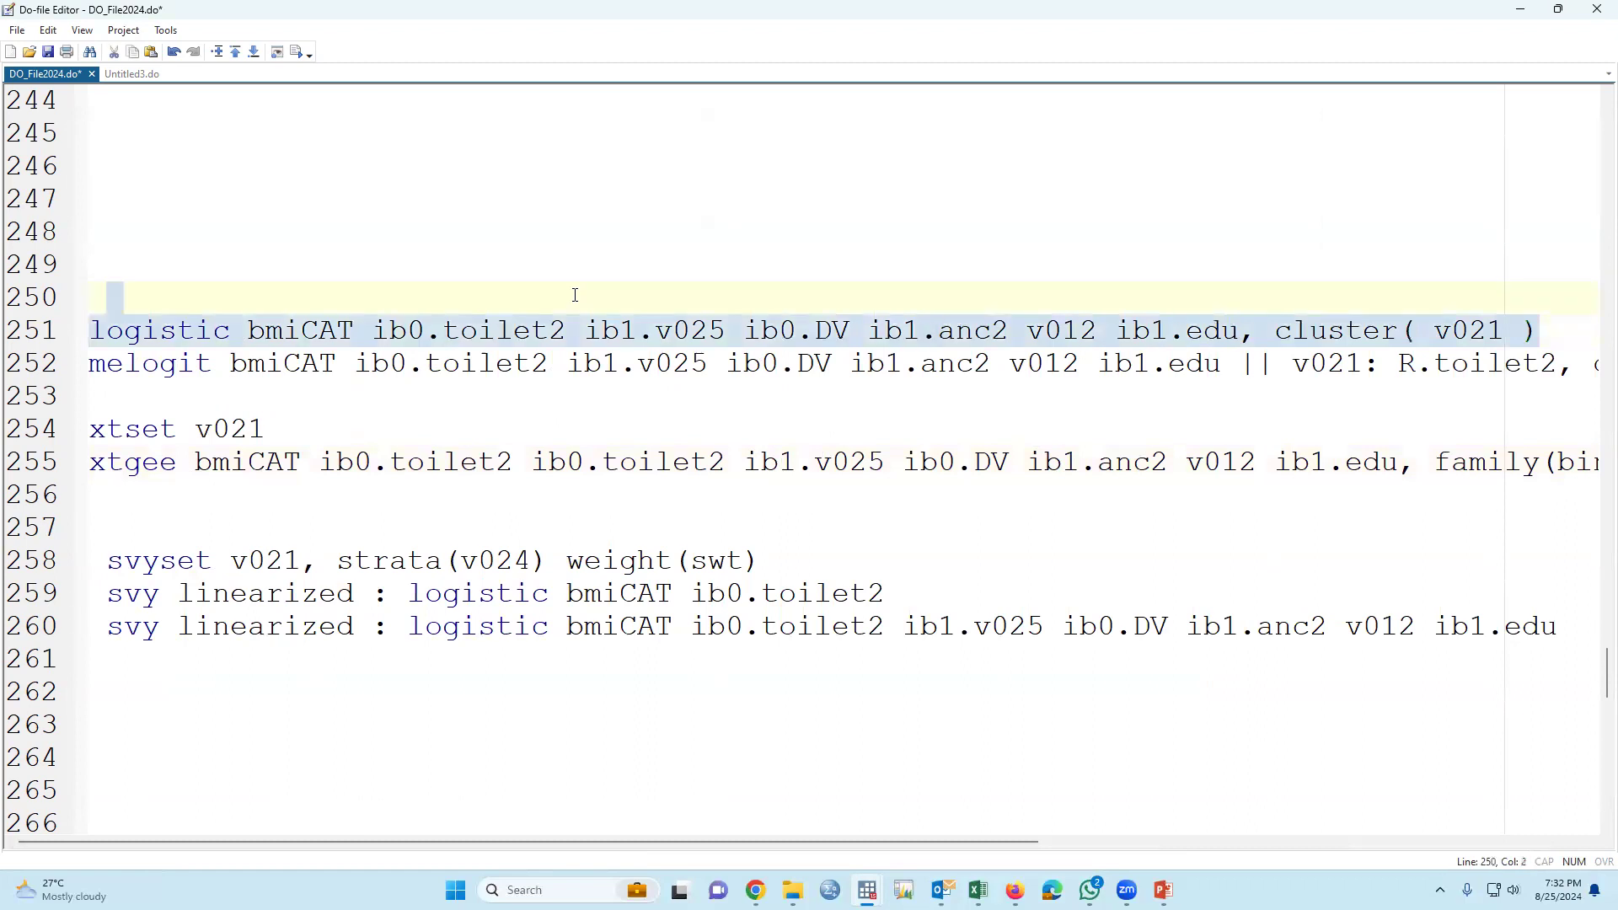
left_click_drag(108, 326, 90, 330)
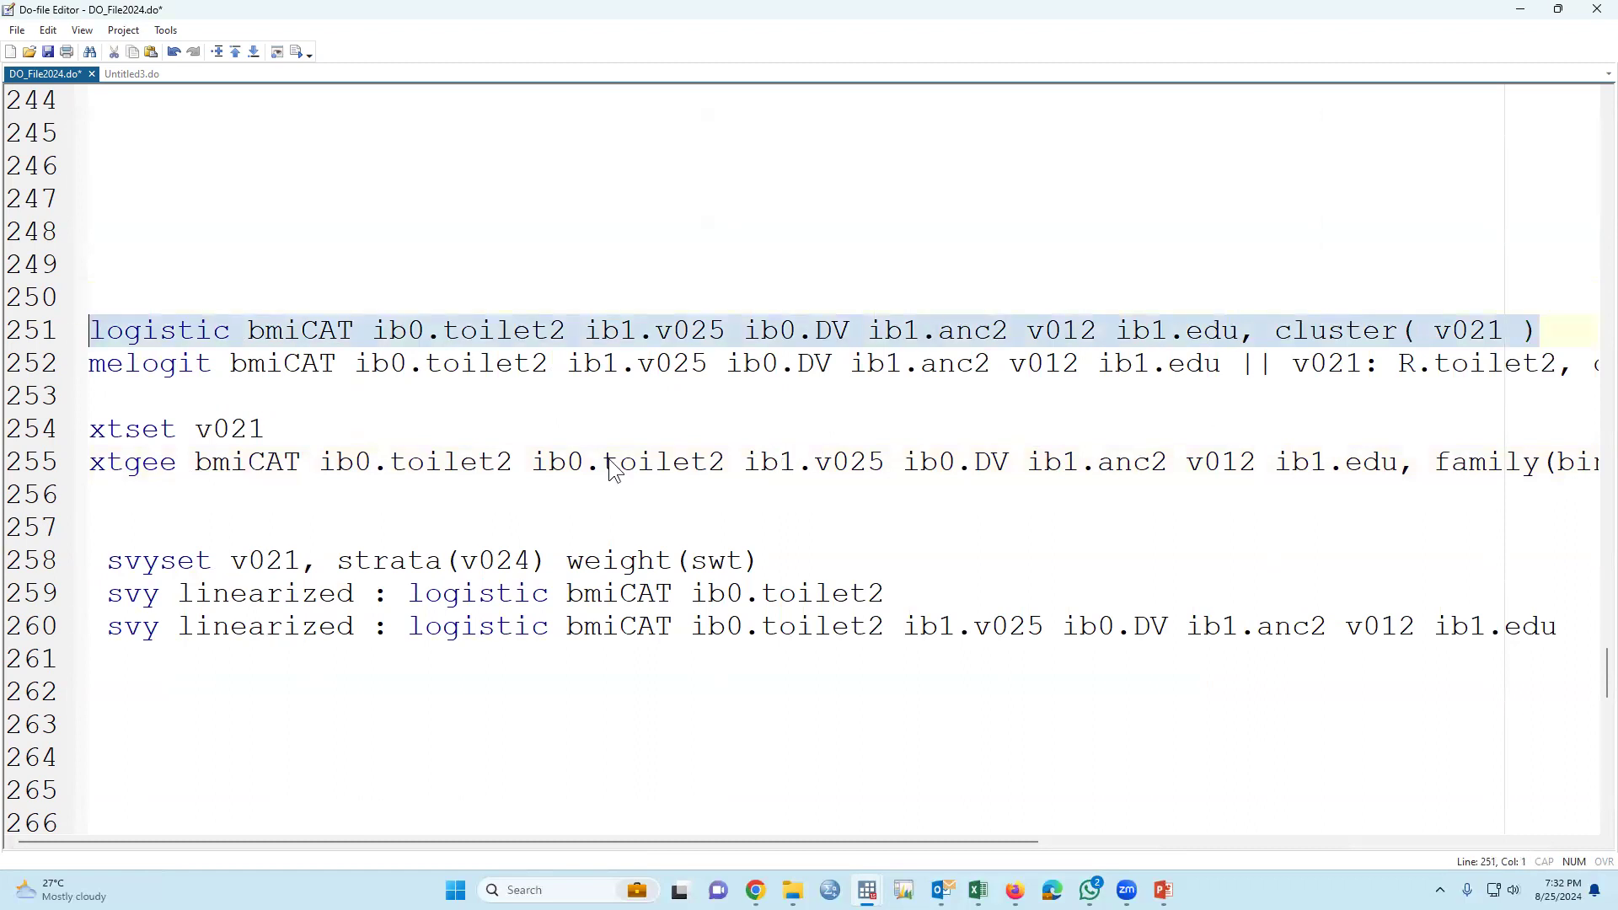
scroll(611, 469, "down", 1)
scroll(609, 459, "down", 1)
left_click_drag(1495, 345, 81, 354)
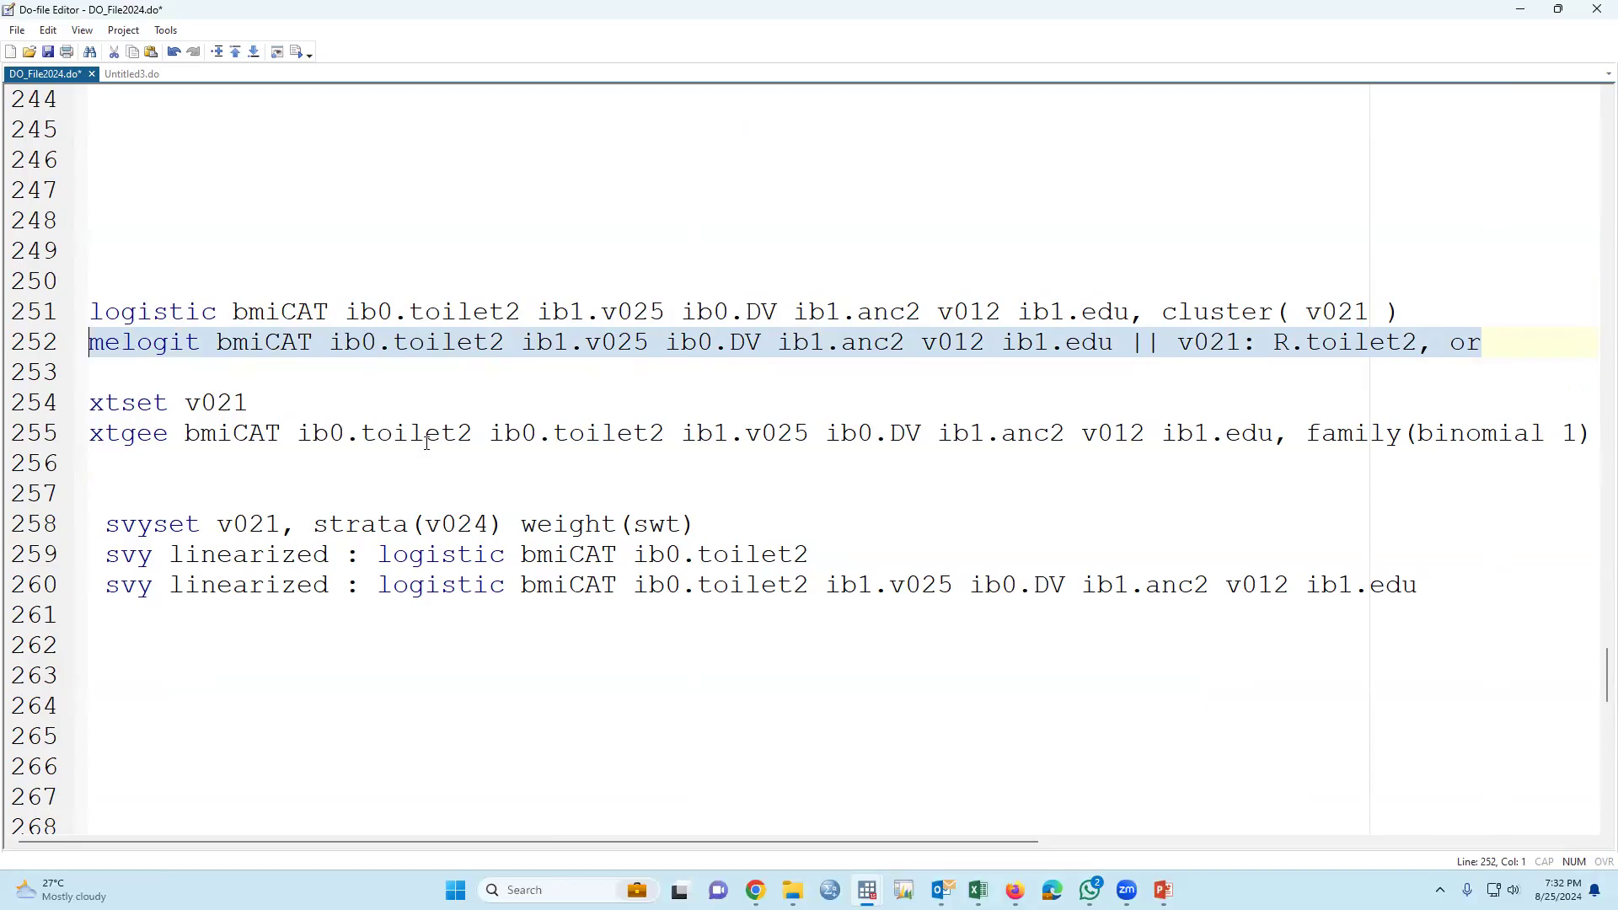
left_click(533, 477)
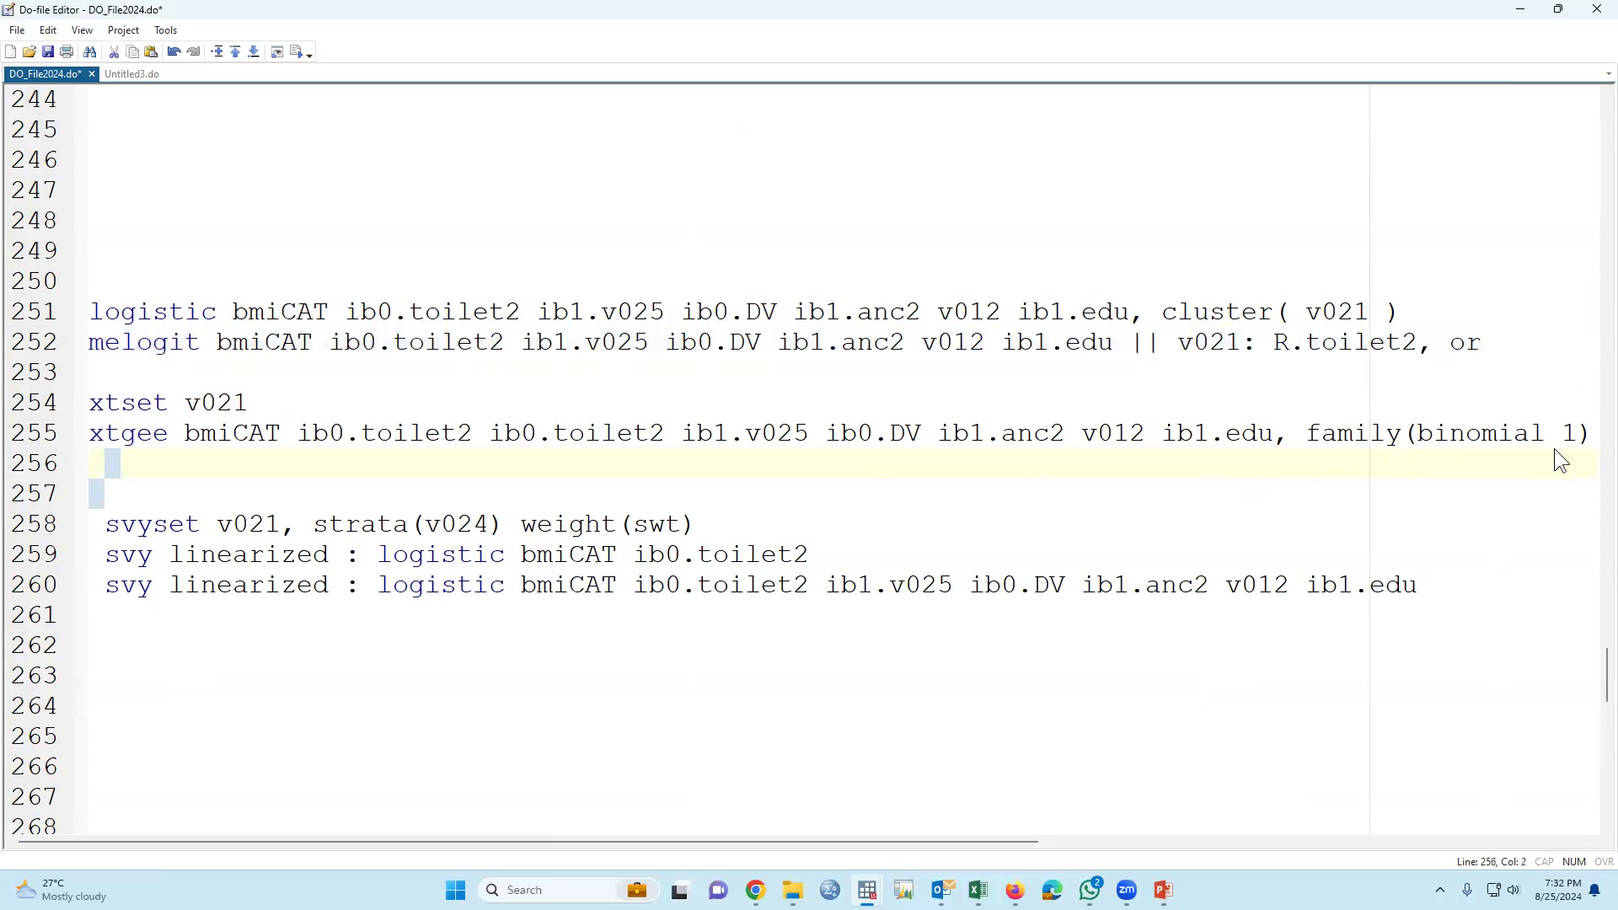
key("Down")
scroll(158, 450, "down", 2)
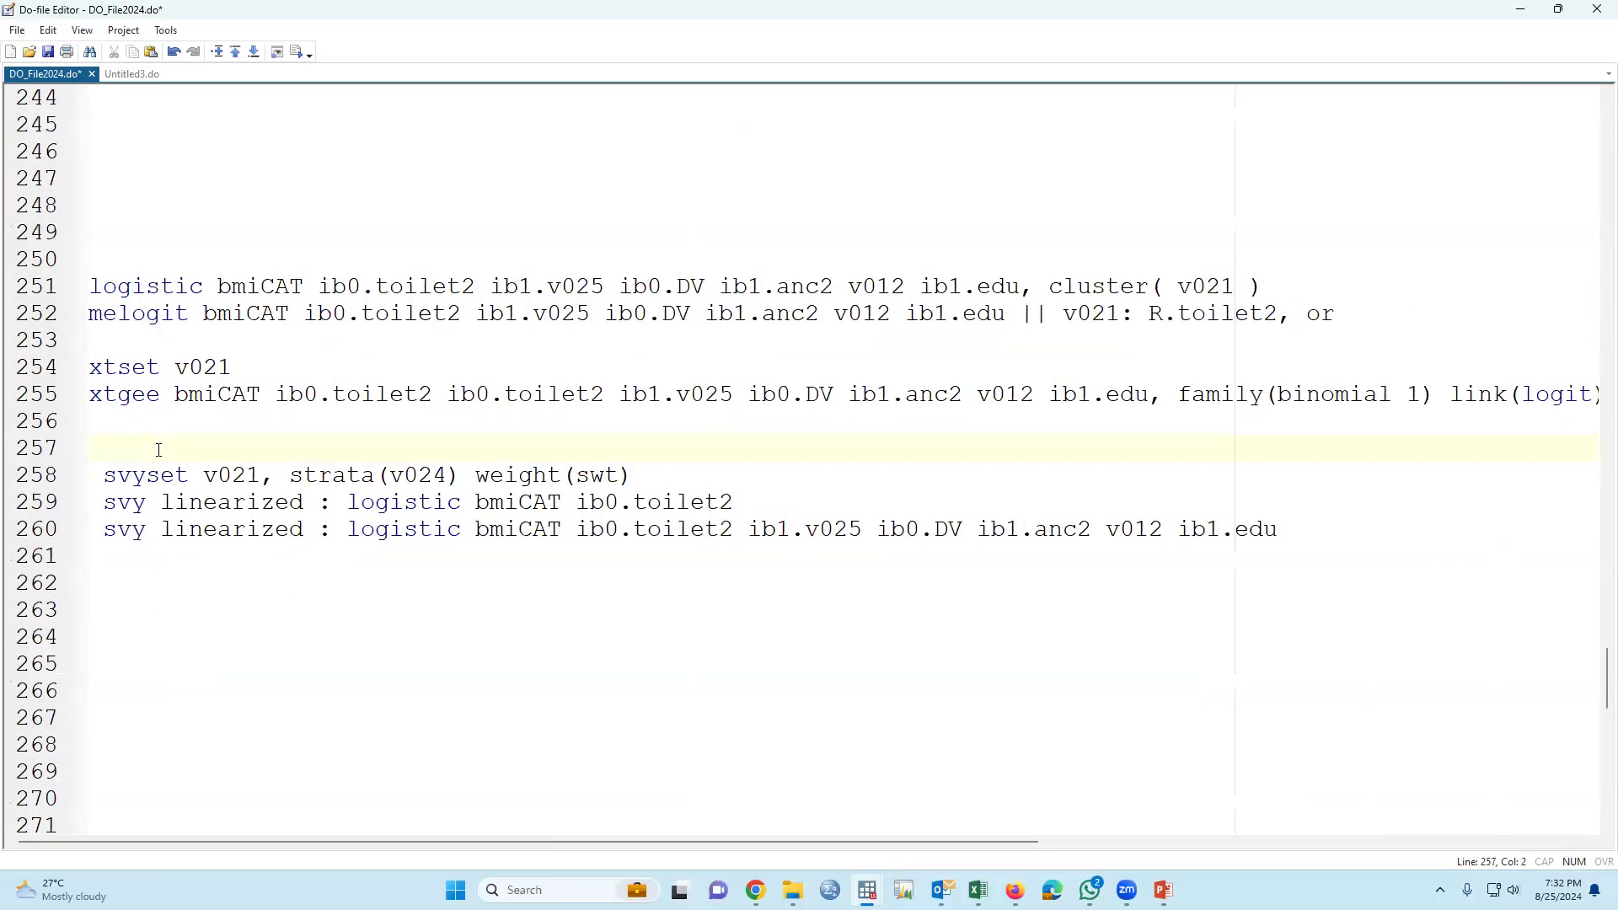
left_click_drag(90, 358, 169, 410)
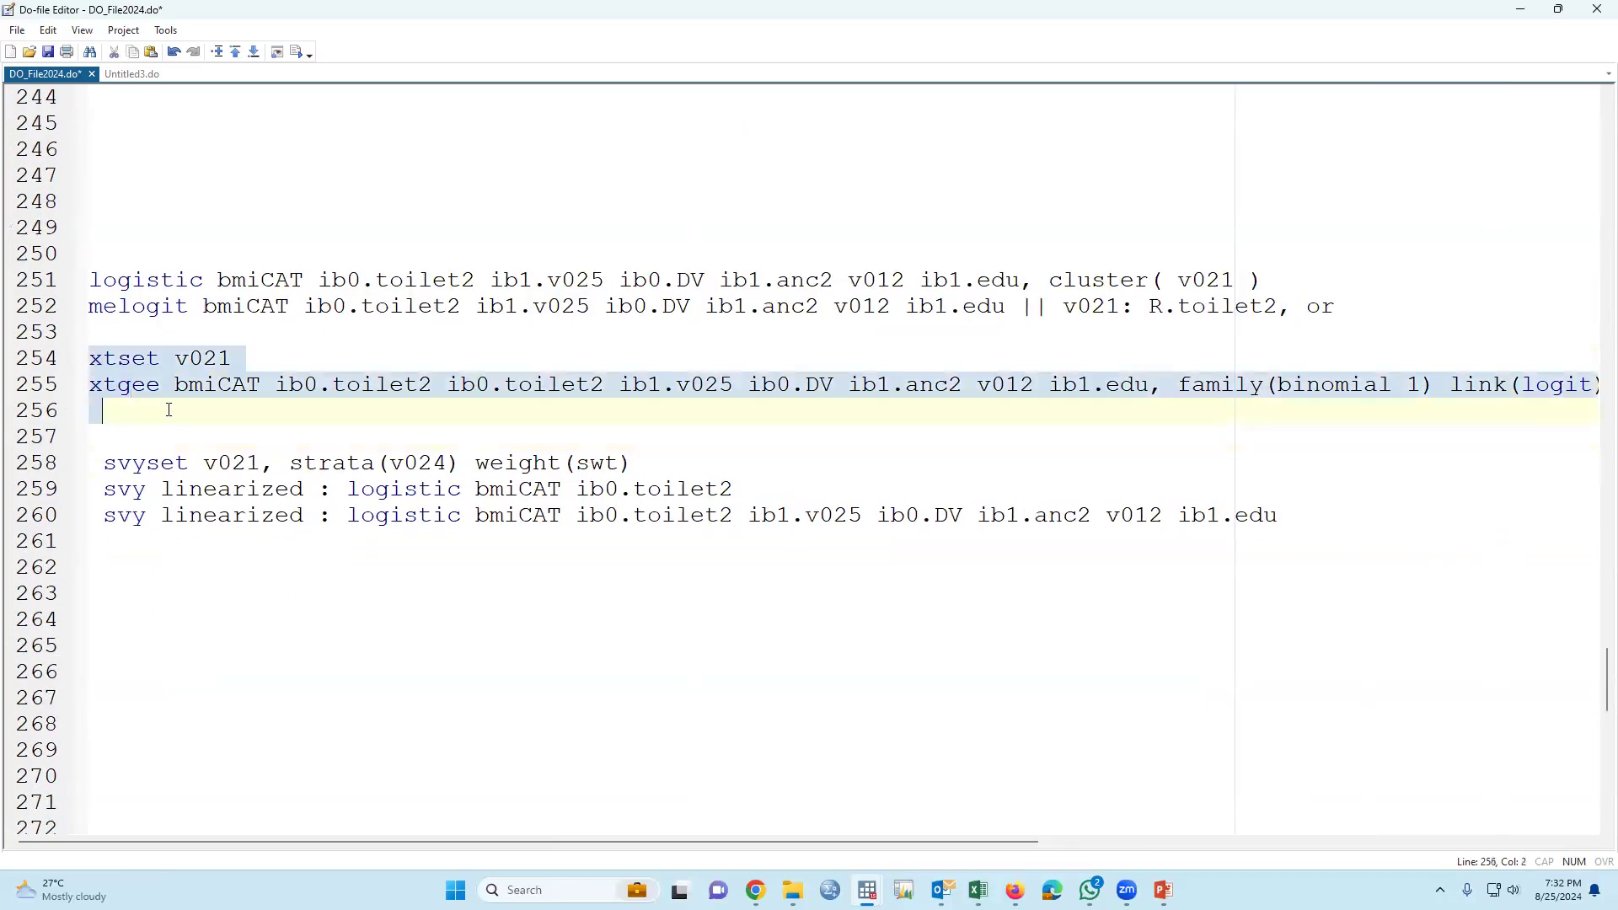
scroll(539, 410, "down", 3)
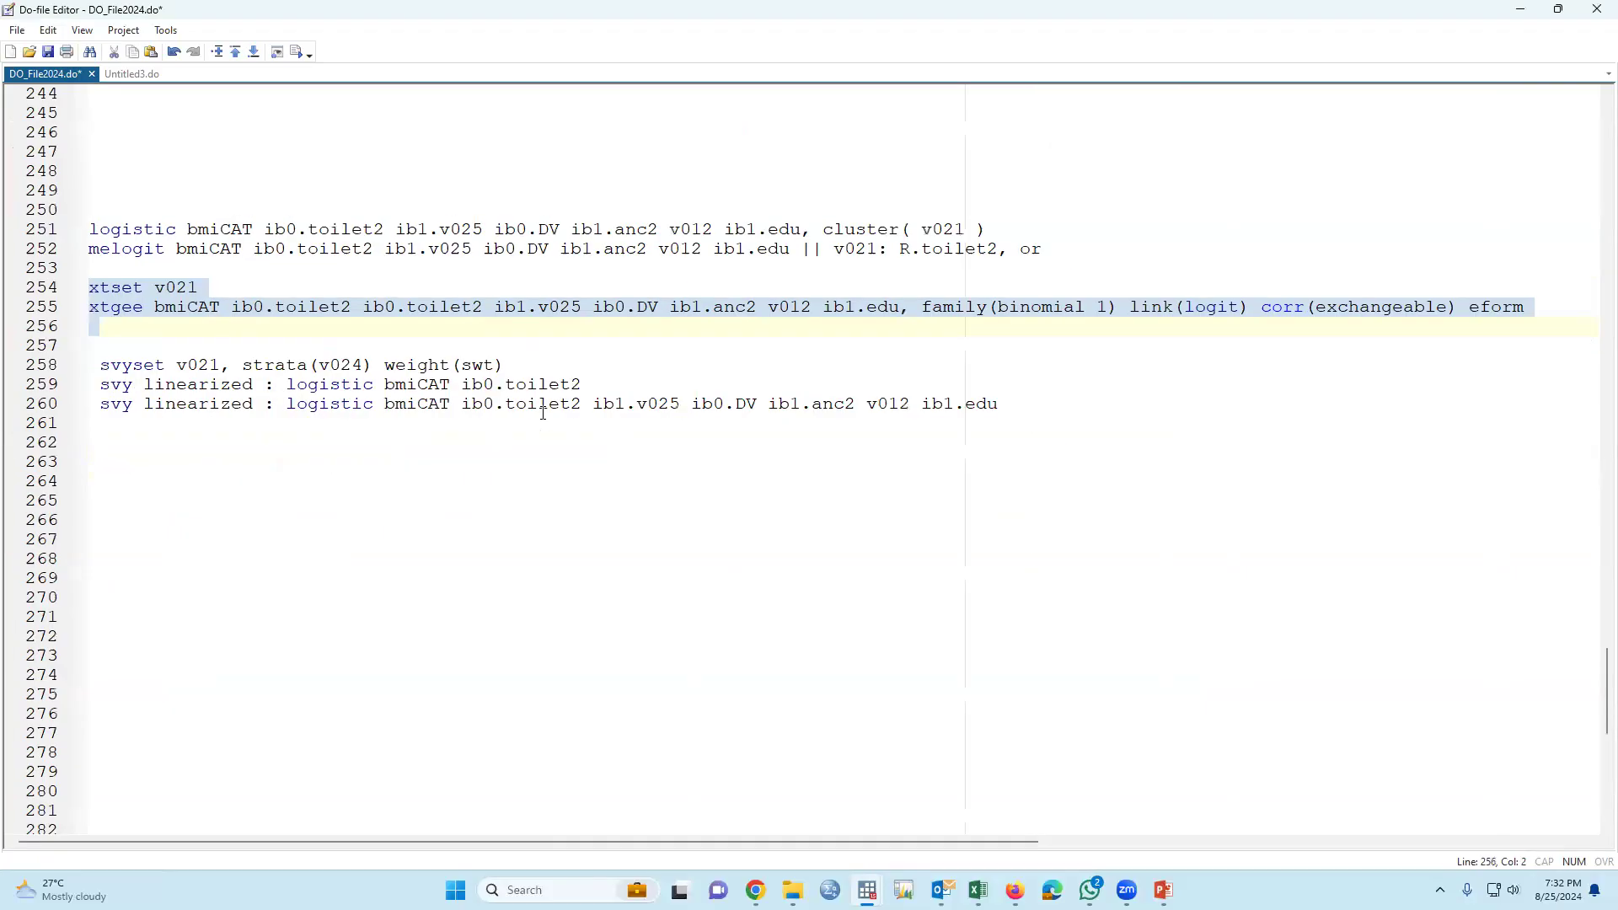
left_click(408, 514)
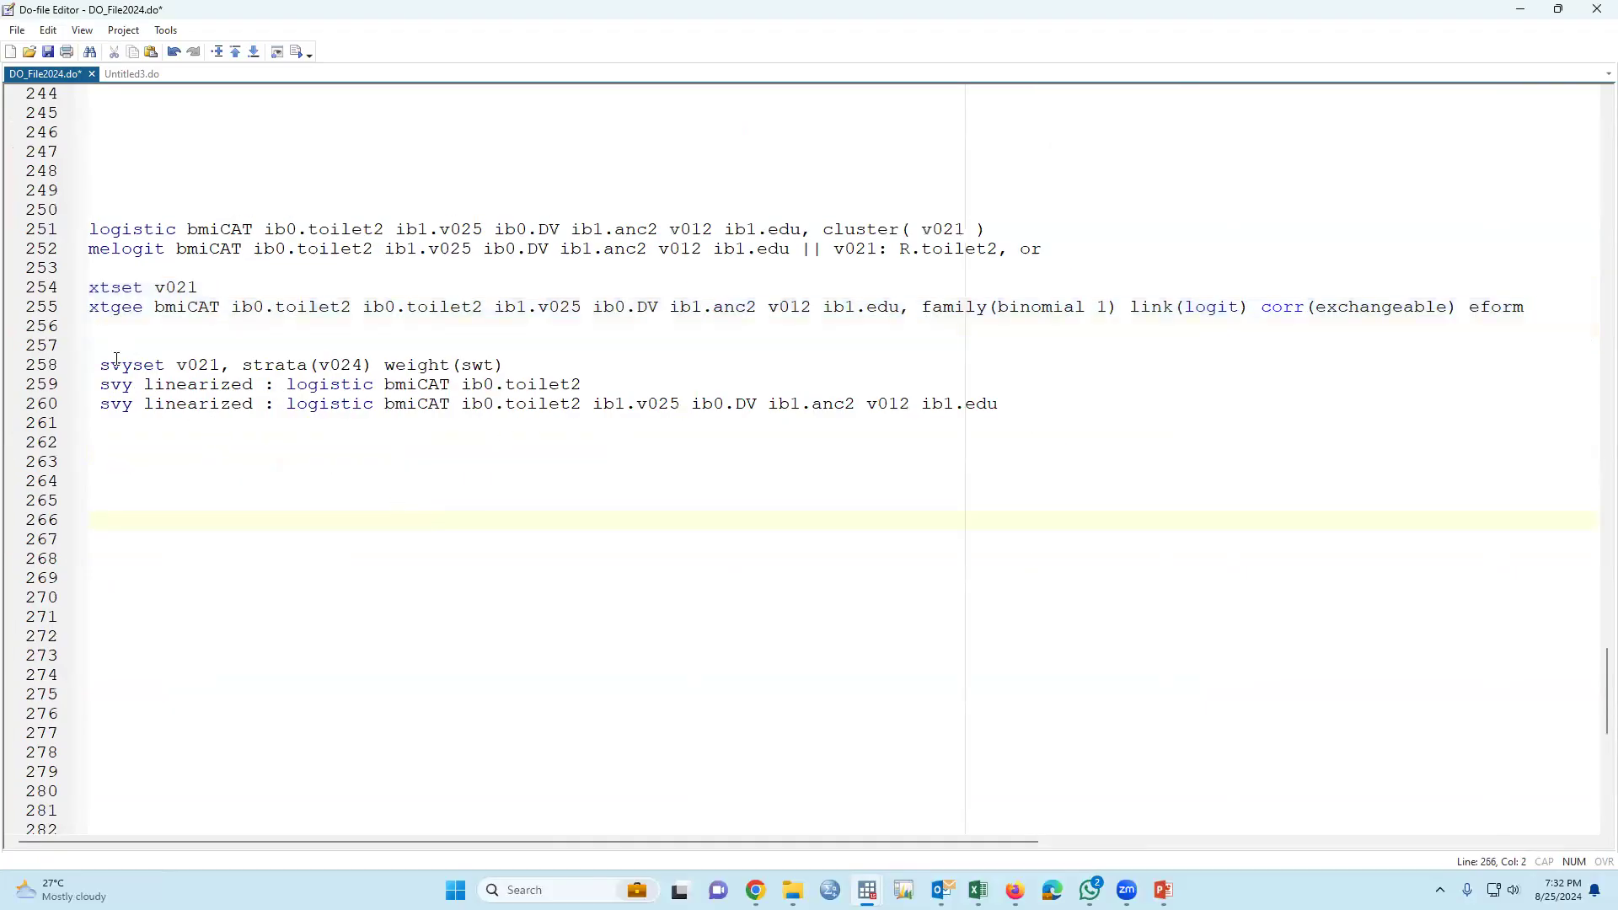
left_click_drag(99, 364, 1027, 426)
left_click(333, 545)
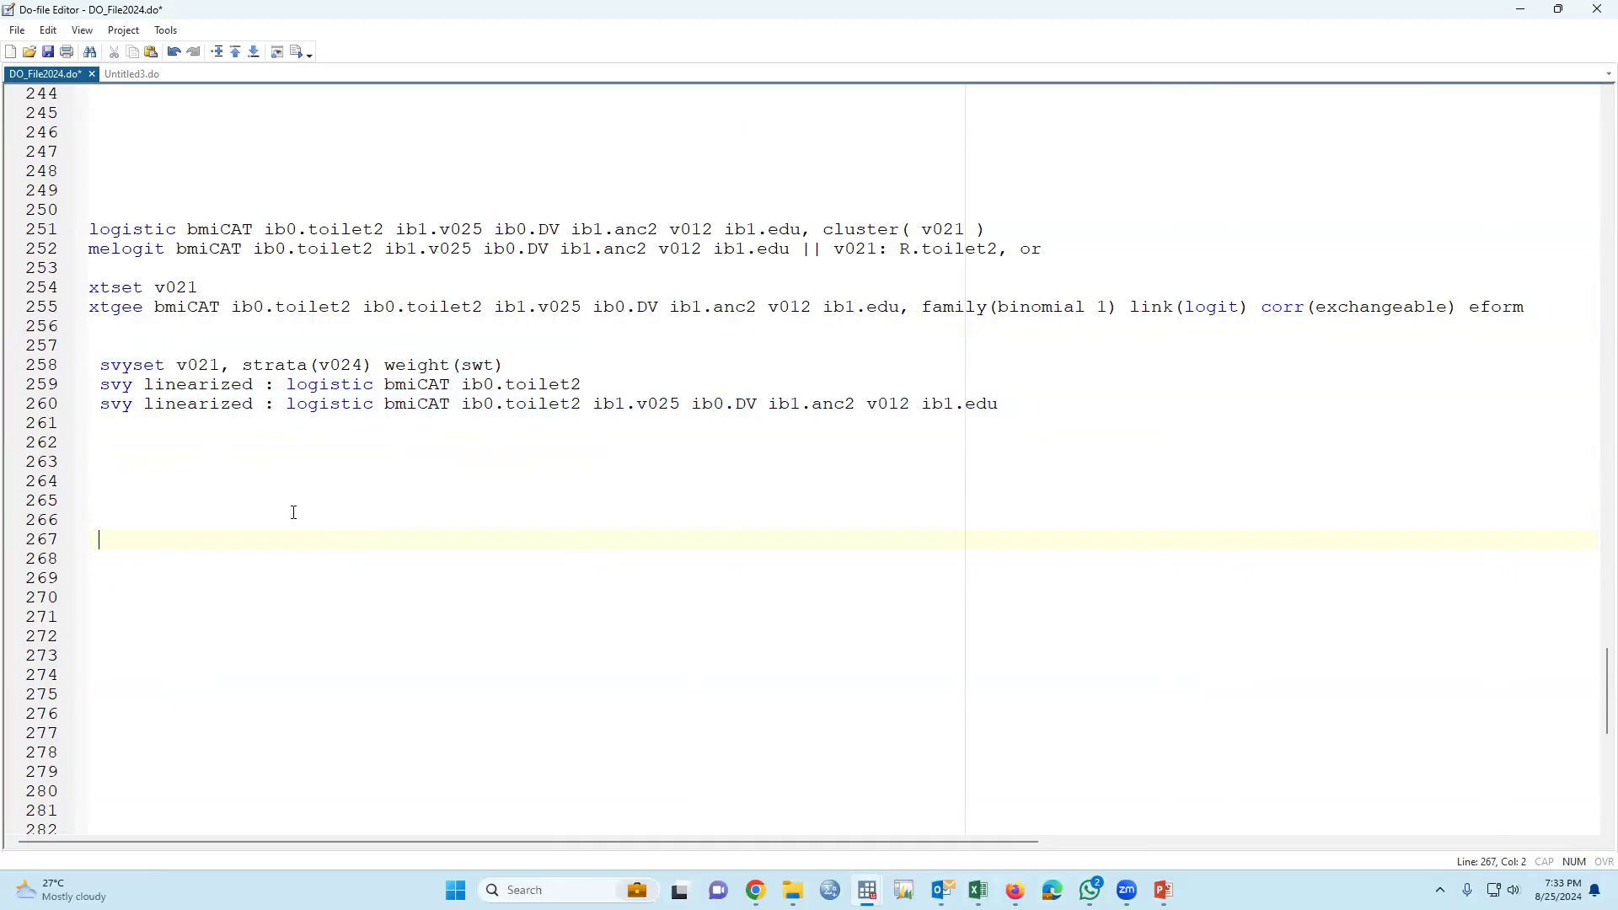
Insert a blank line between the clustered logistic command and the melogit command, and save the do-file.
left_click(1000, 226)
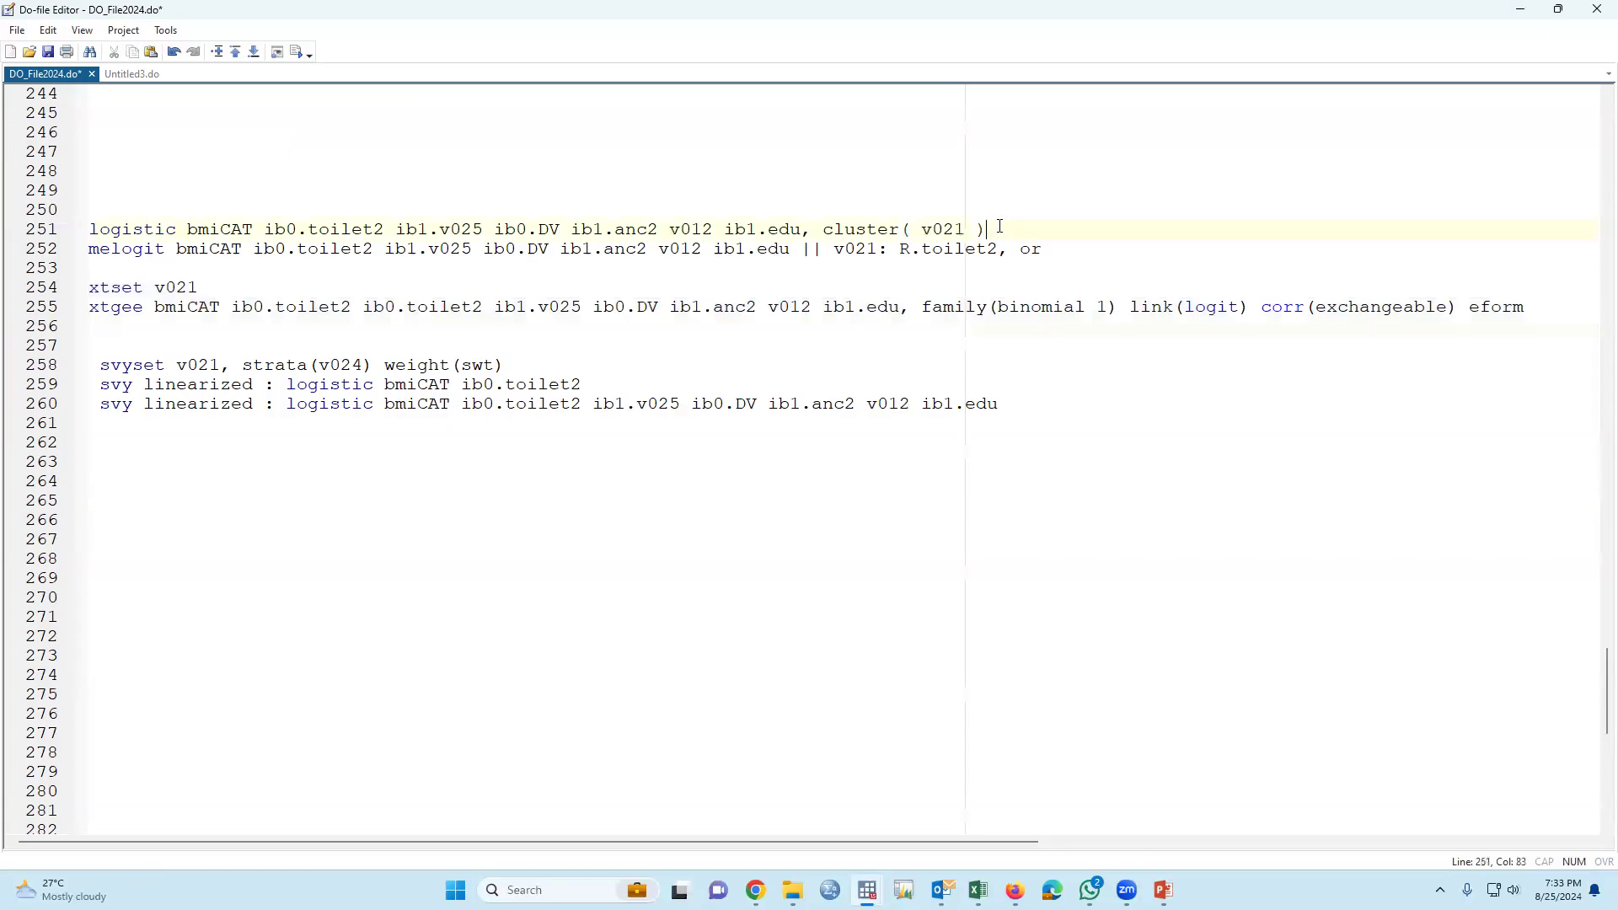
key("Return")
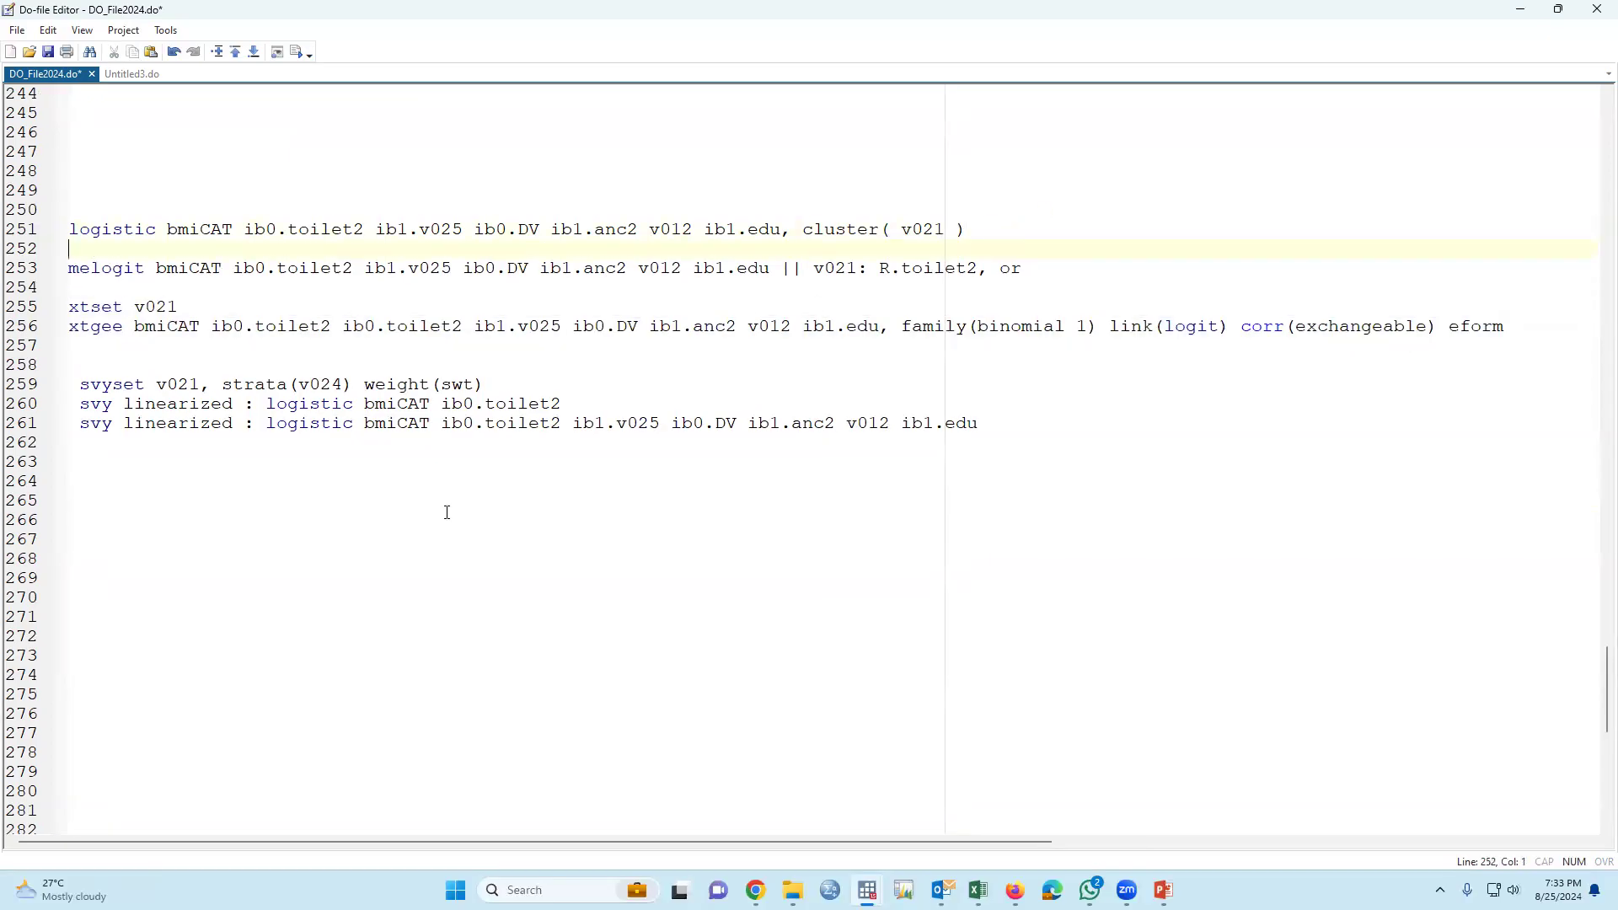
left_click(49, 53)
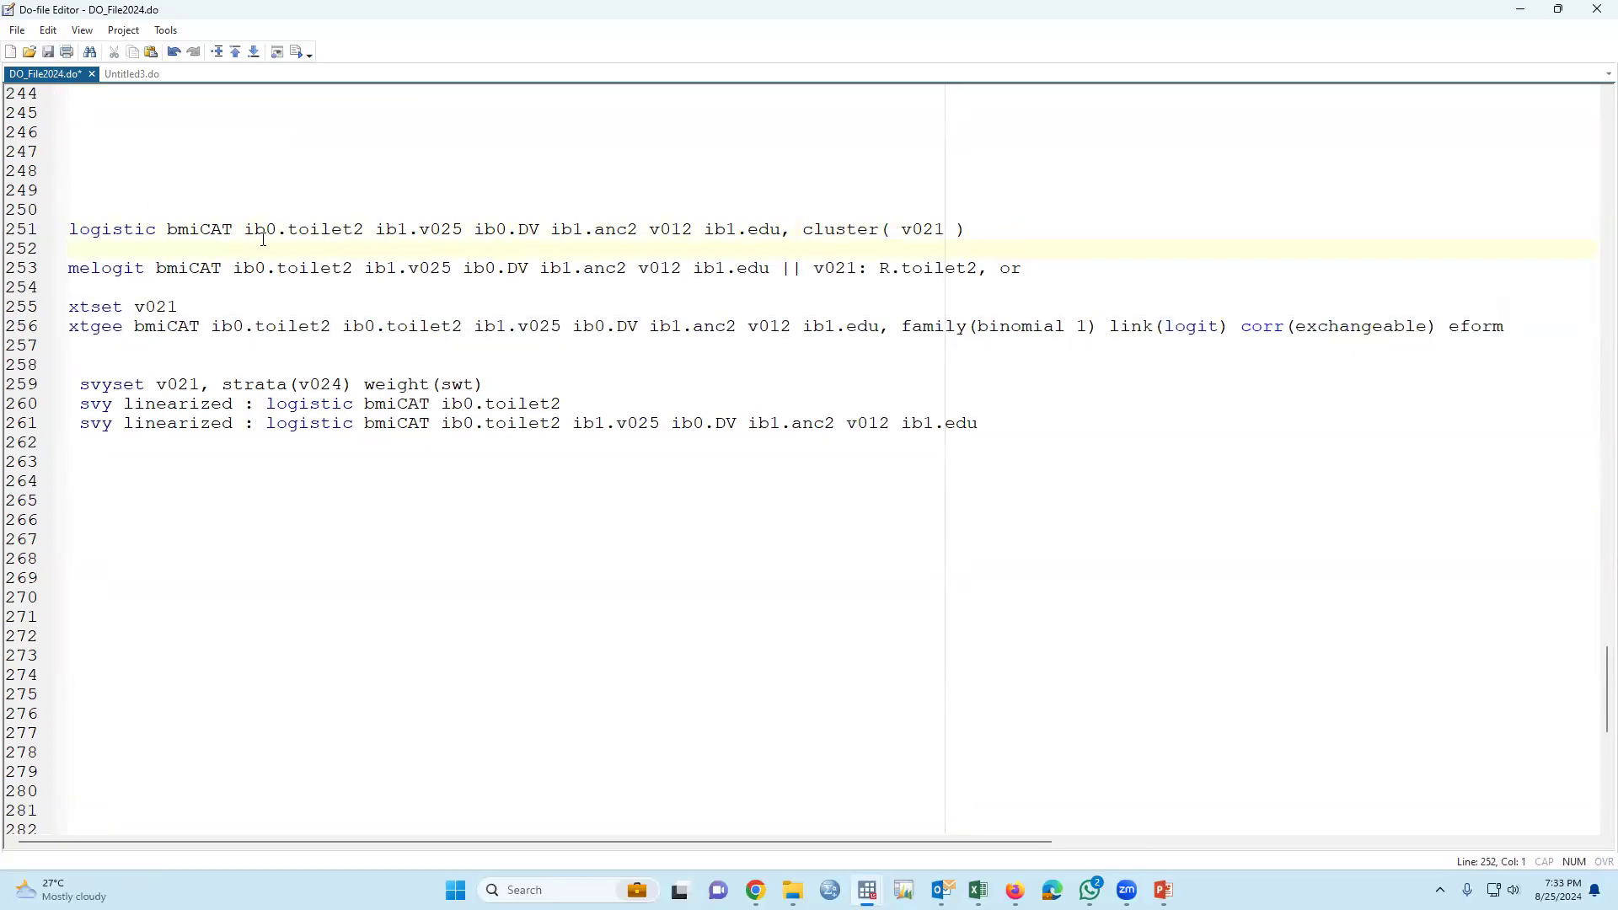